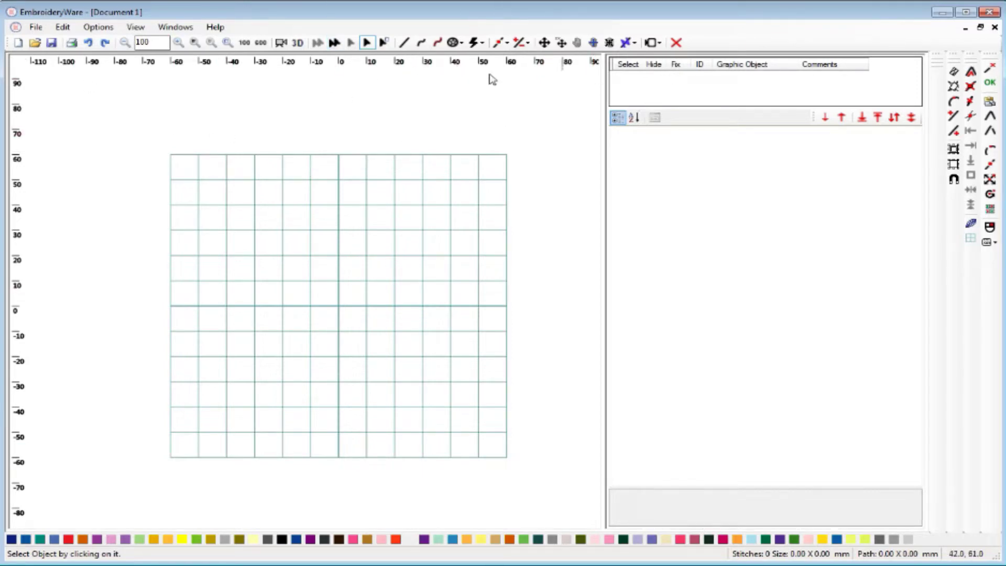
Open the Step By Step Training window to view its video list, and close it again.
left_click(215, 27)
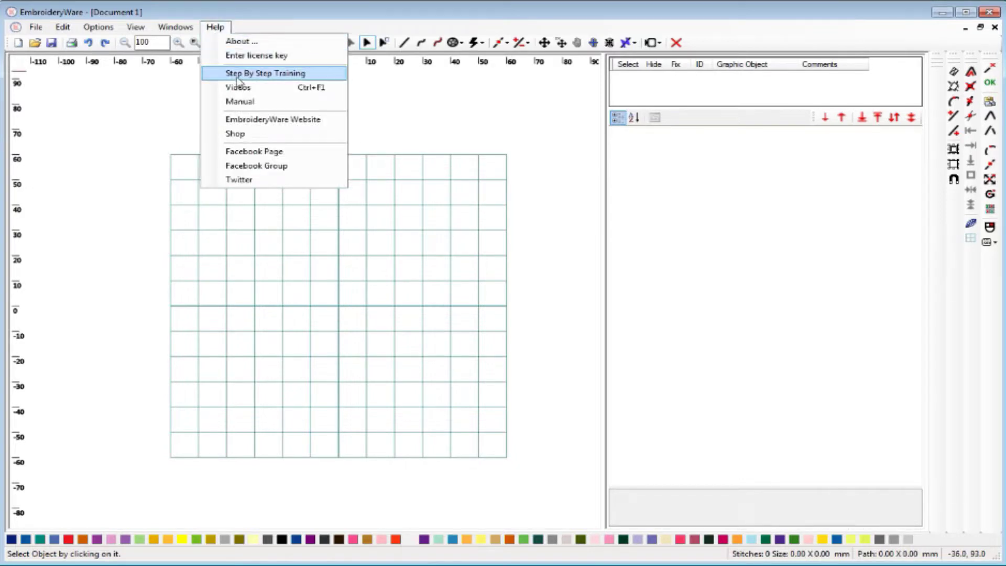
left_click(235, 76)
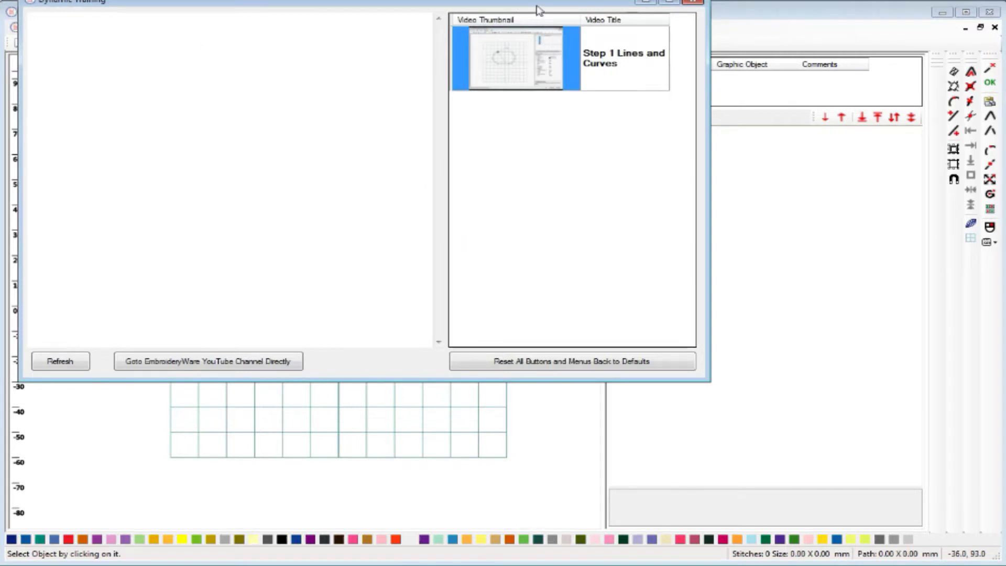
left_click(692, 1)
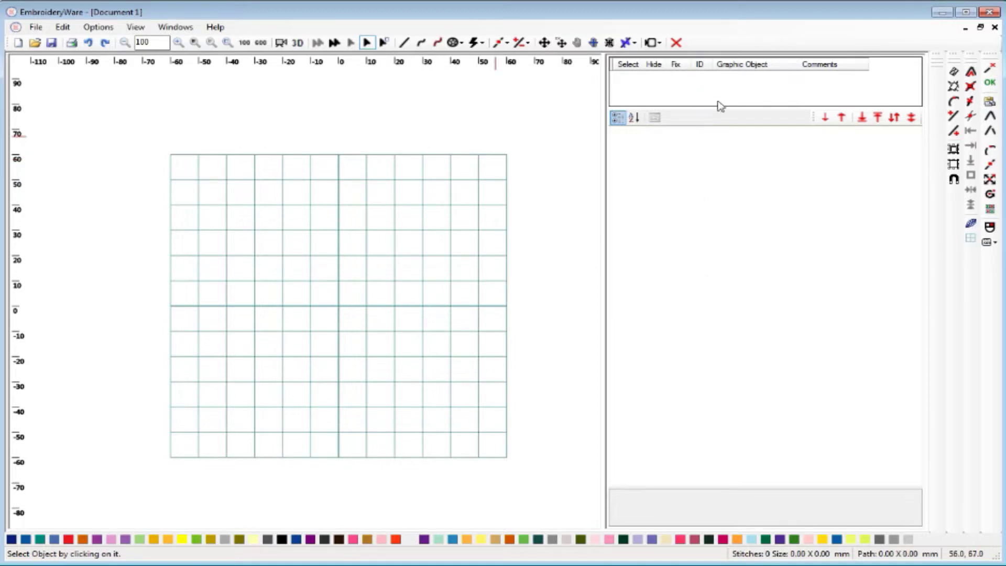
Make the graphic object list taller and widen the drawing area beside it.
left_click_drag(719, 105, 733, 239)
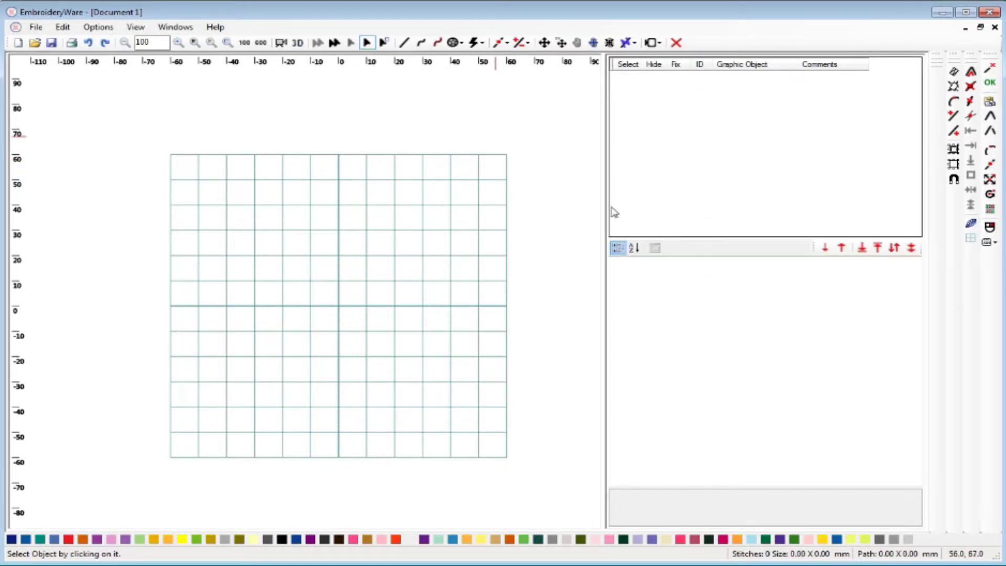
left_click_drag(601, 207, 711, 218)
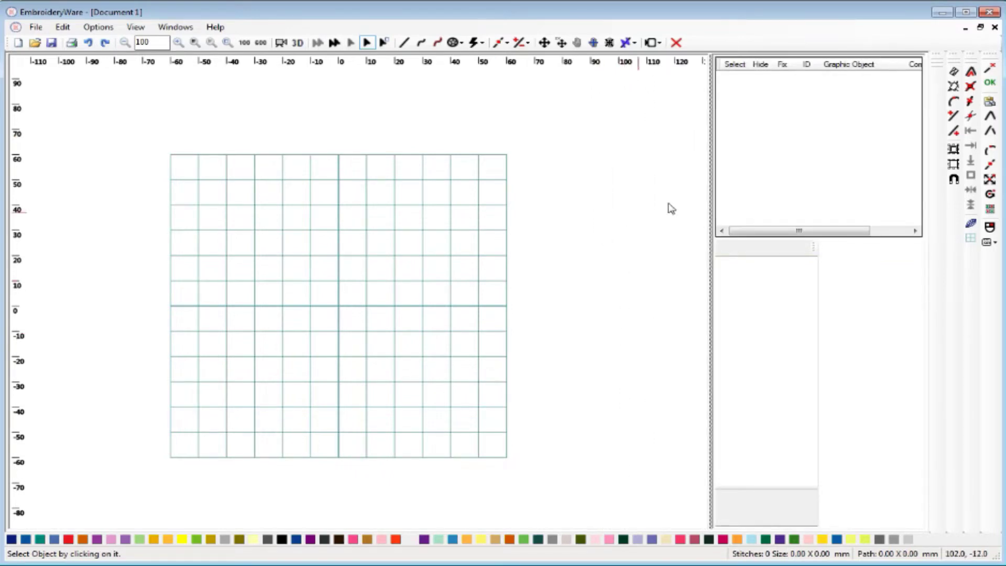
Draw a closed 120 × 120 mm square with the Line tool along the grid's outer border, starting at -60, -60, and end the drawing.
left_click(405, 44)
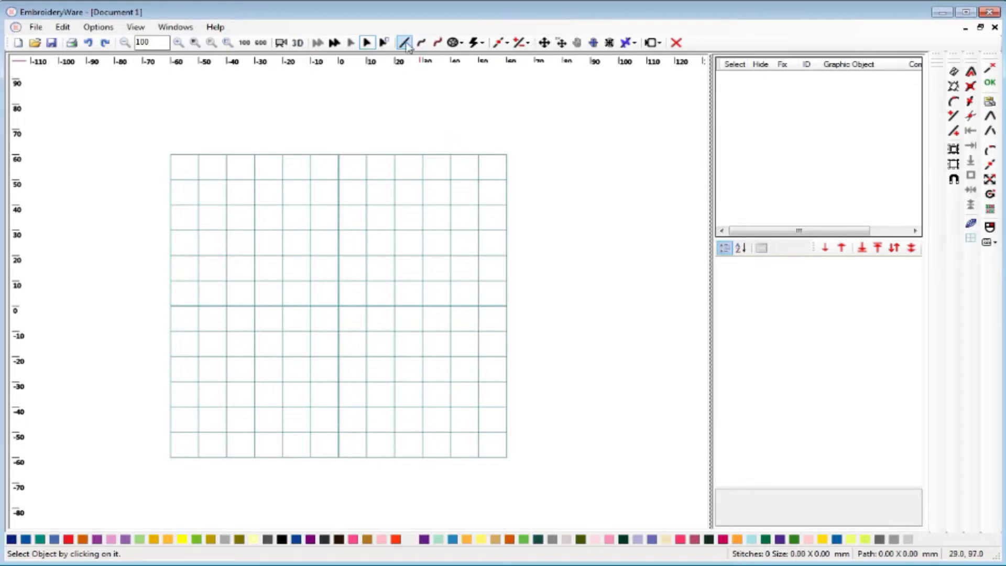
left_click(405, 44)
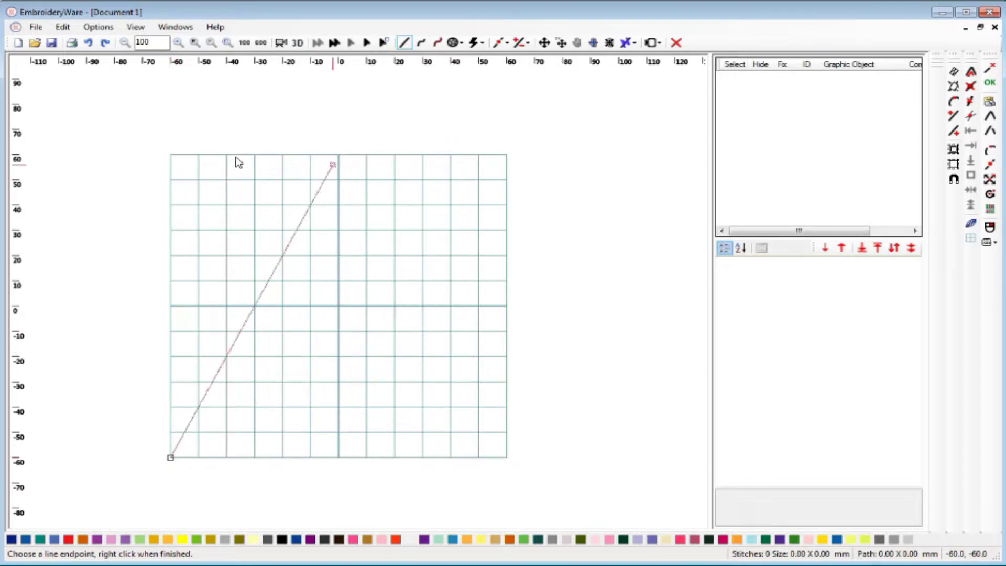
left_click(170, 155)
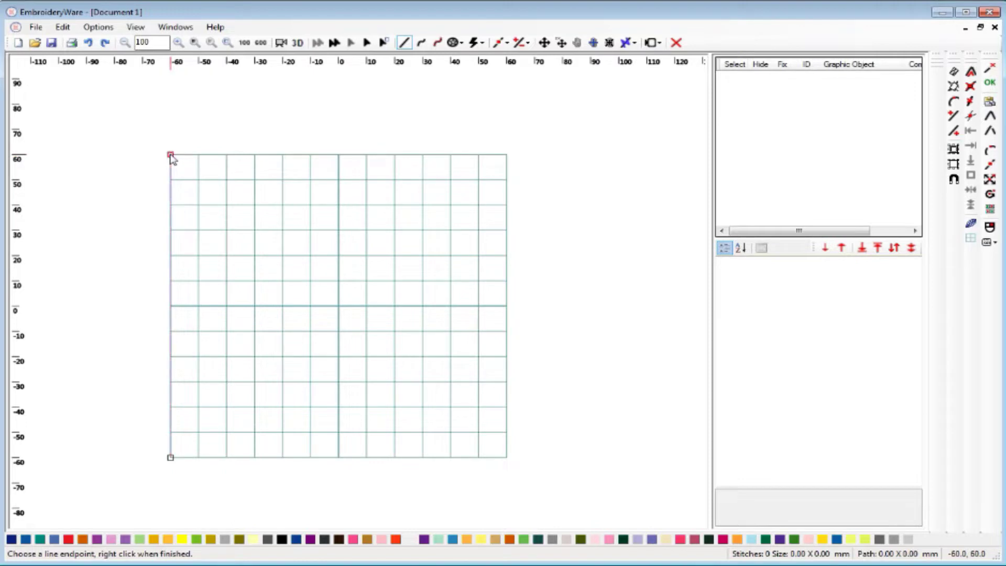
left_click(506, 156)
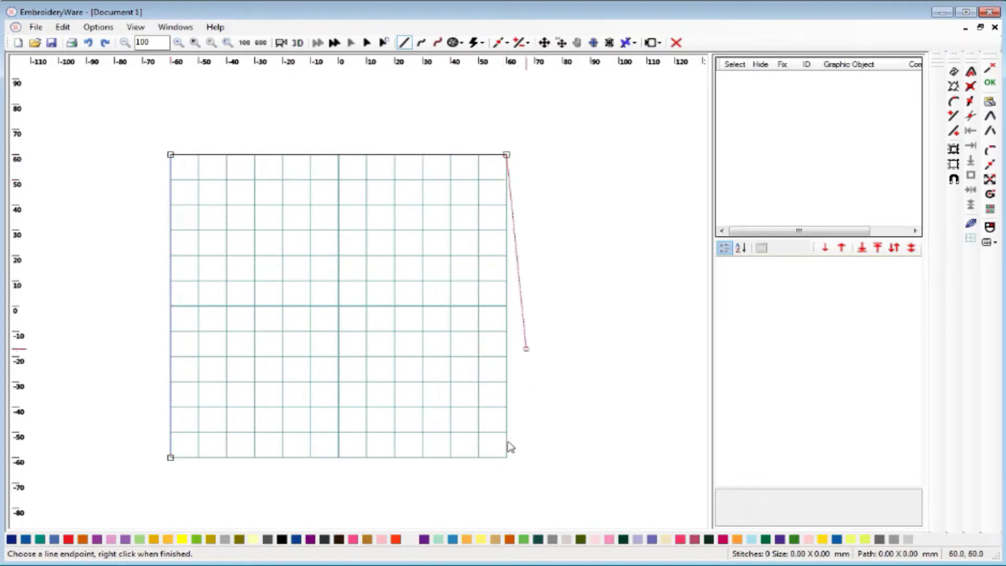
left_click(506, 459)
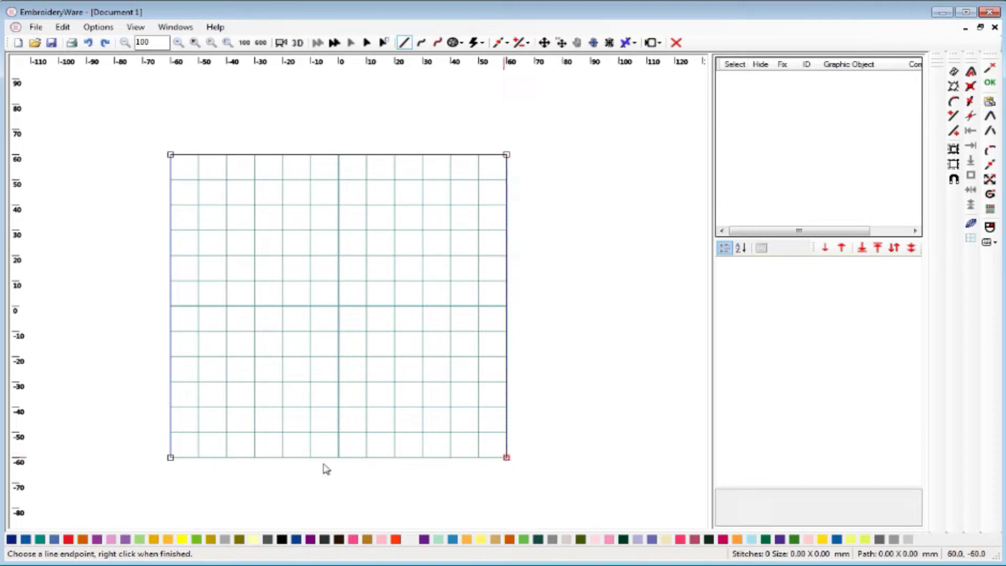
left_click(171, 458)
left_click(171, 458)
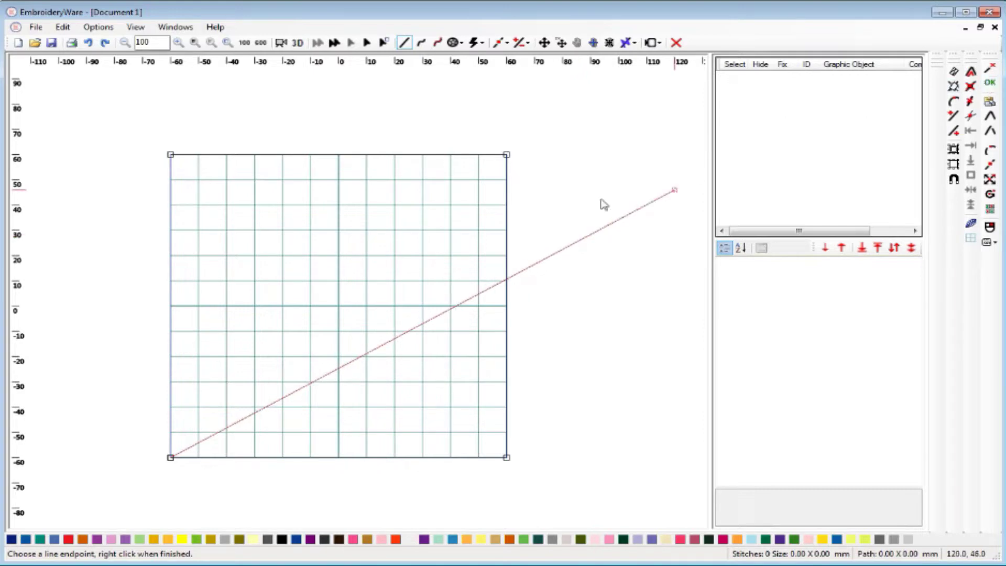
right_click(533, 213)
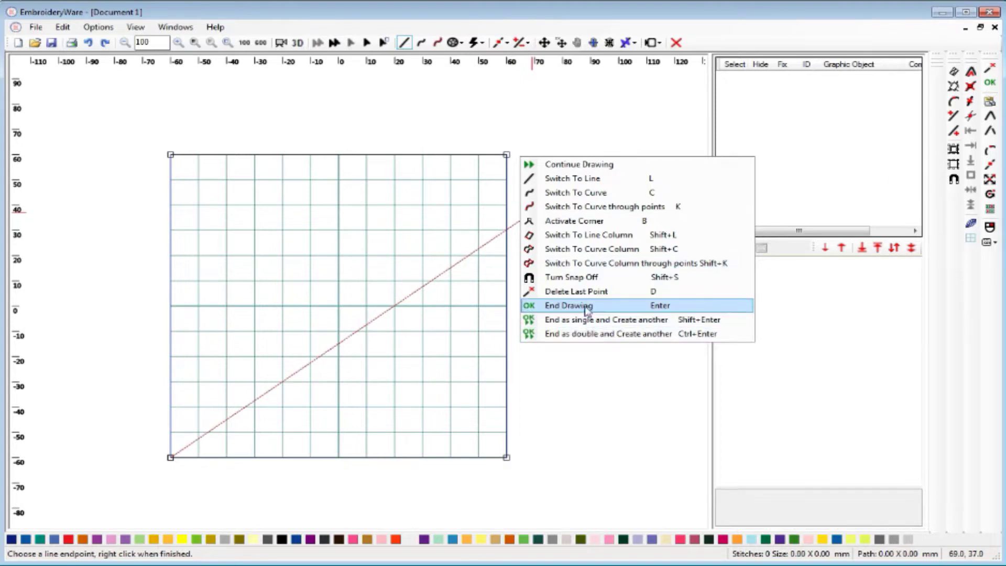
left_click(668, 312)
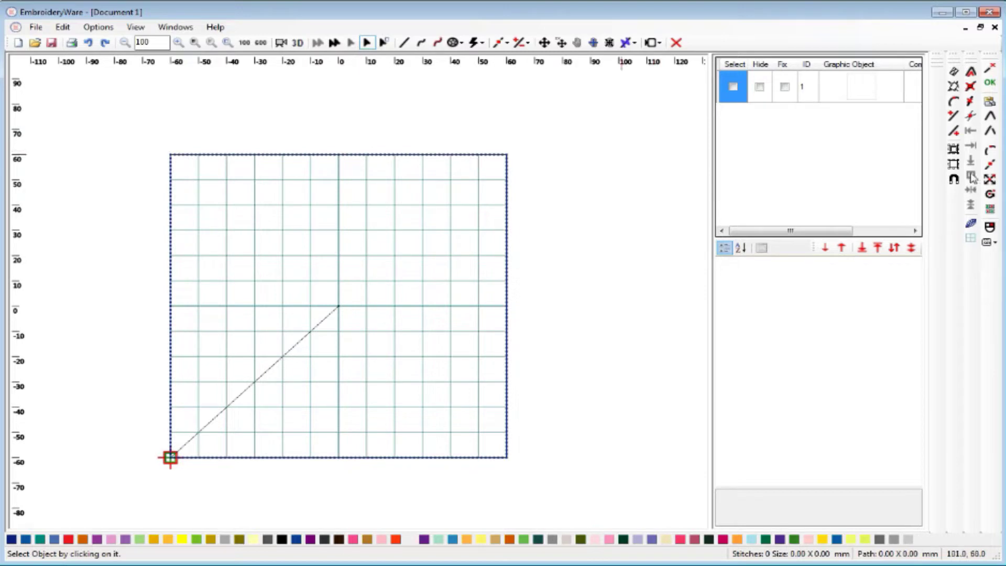
Switch the grid lines off and on several times to compare the view with and without them.
left_click(972, 240)
left_click(971, 240)
left_click(971, 240)
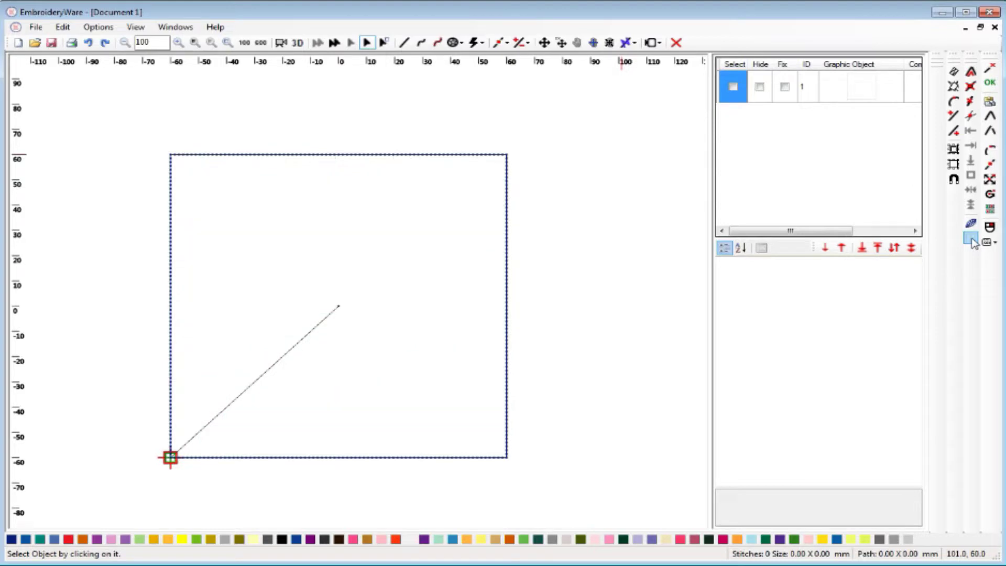
left_click(972, 240)
left_click(971, 239)
left_click(971, 240)
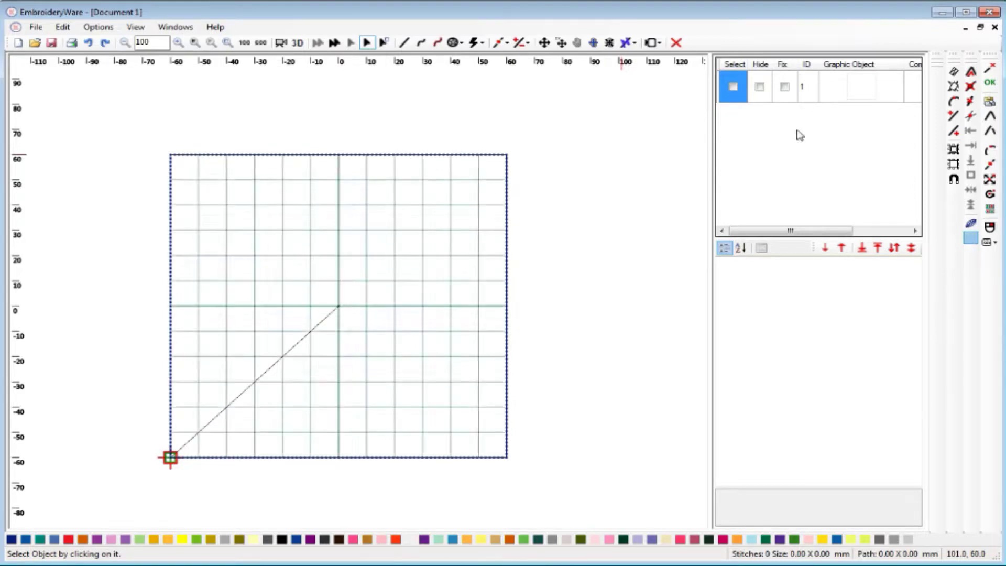
Hide the grid lines through the display options.
left_click(633, 44)
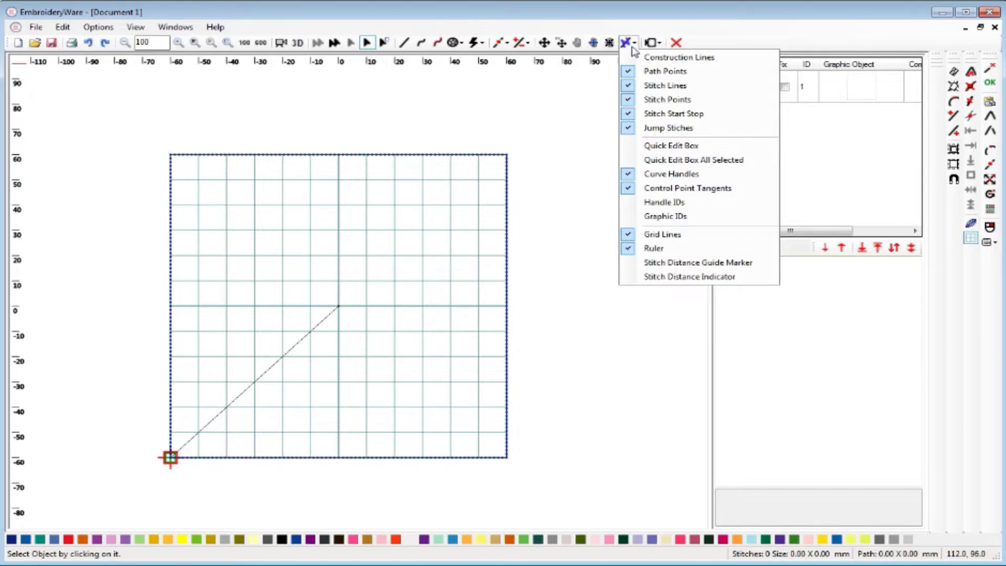
left_click(638, 240)
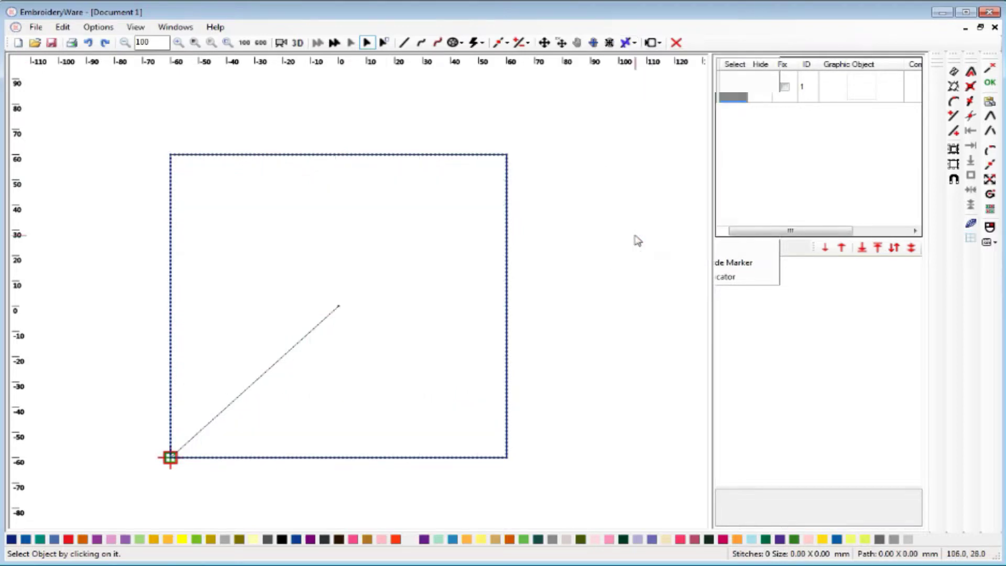
left_click(633, 46)
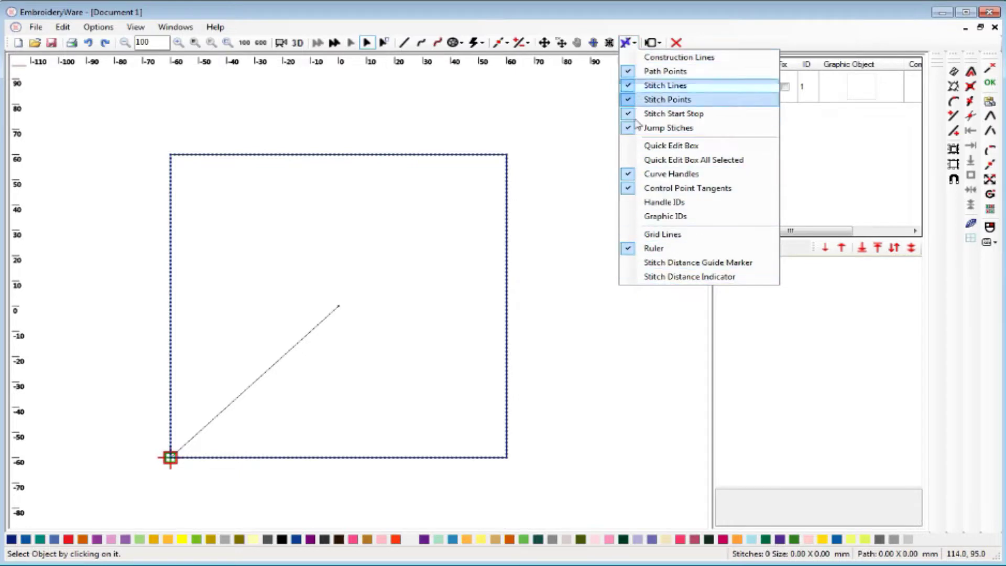
left_click(626, 43)
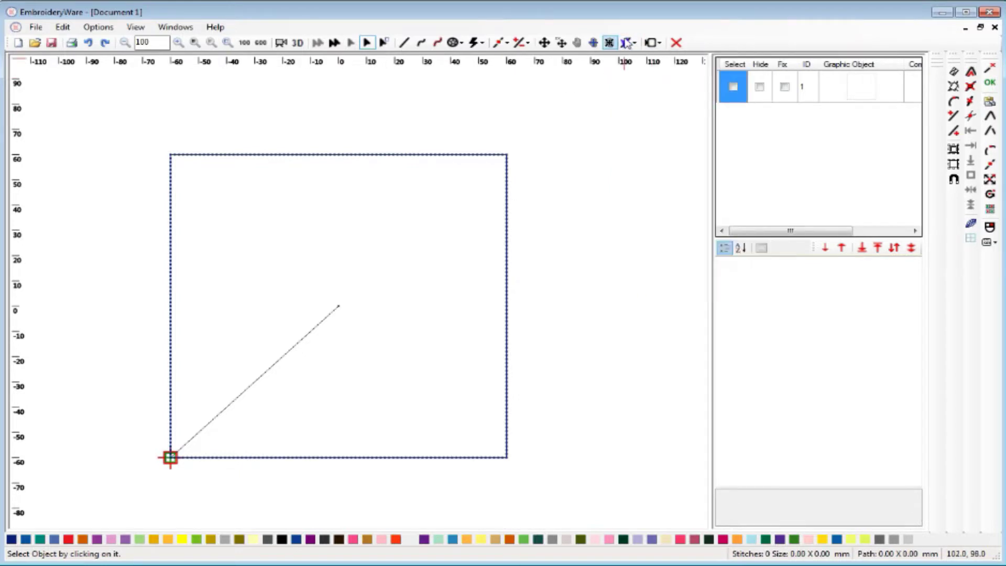
left_click(629, 43)
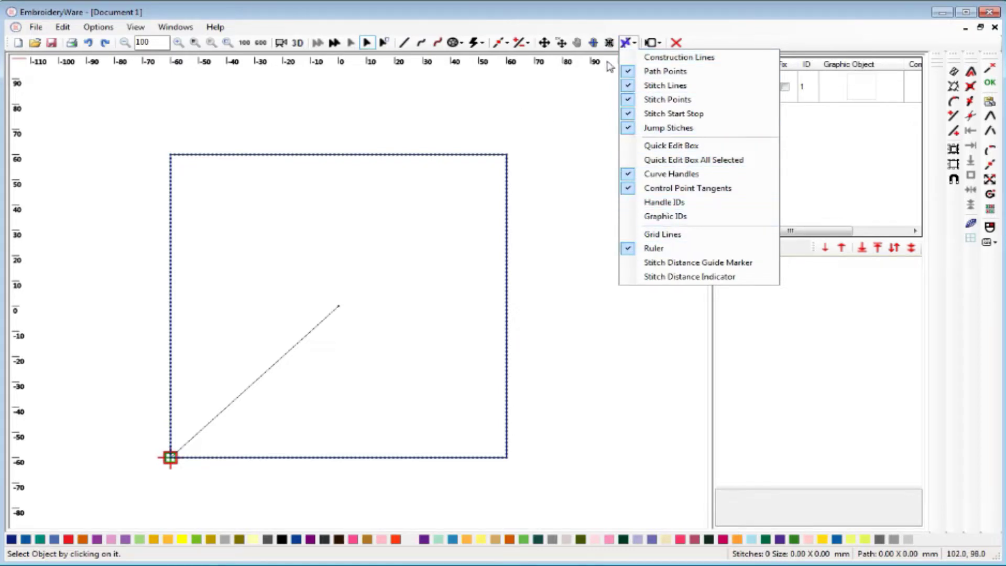
left_click(626, 43)
left_click(628, 43)
left_click(628, 61)
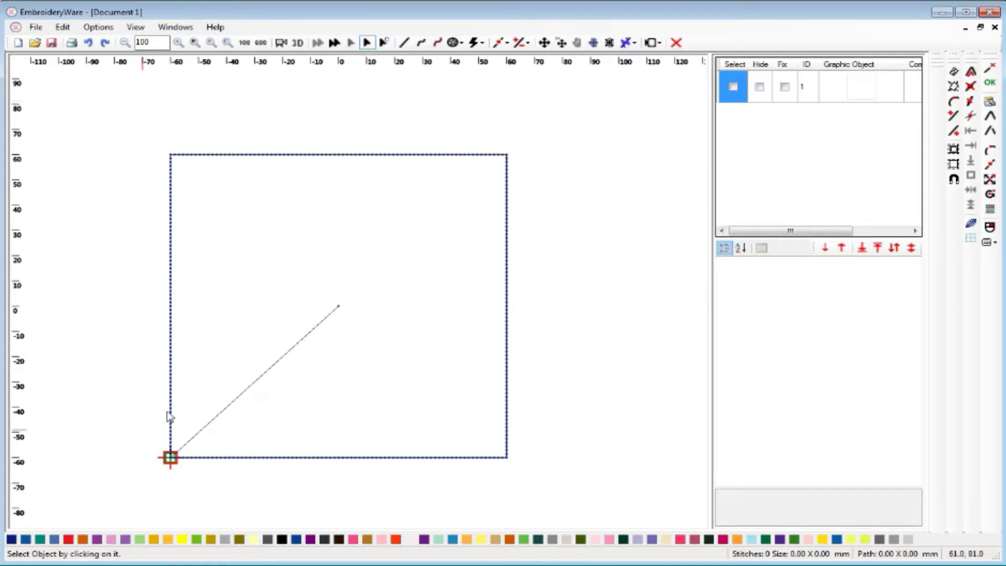
Draw a closed triangle inside the square with lines through about -42, -25, then 5, 45 and 52, -25, and end the drawing.
left_click(404, 43)
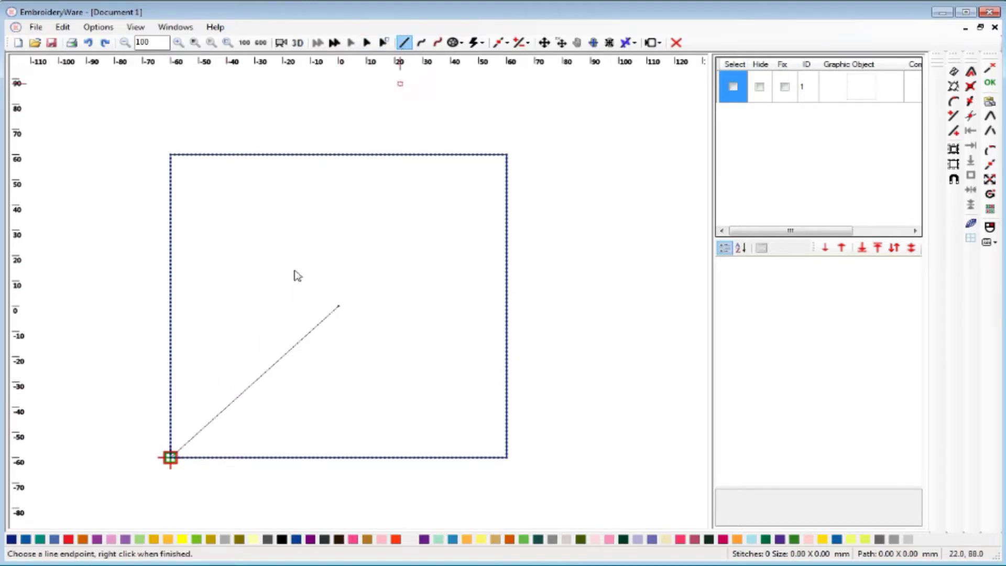
left_click(352, 193)
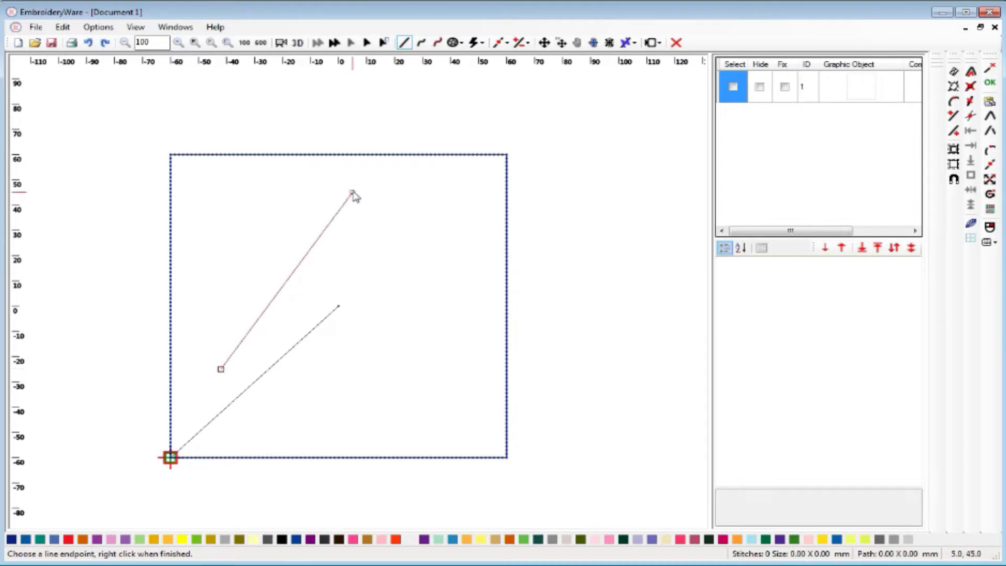
left_click(473, 369)
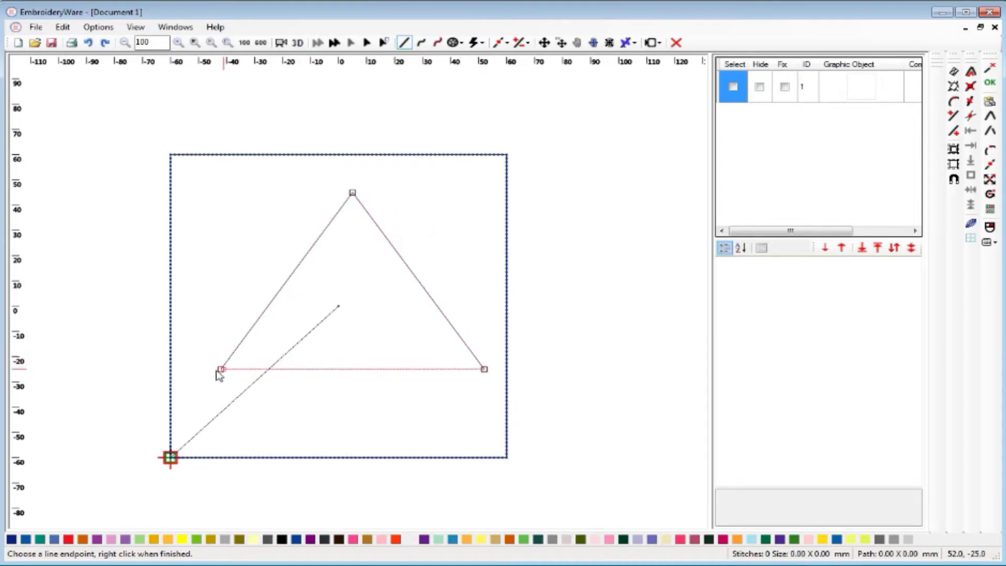
left_click(221, 369)
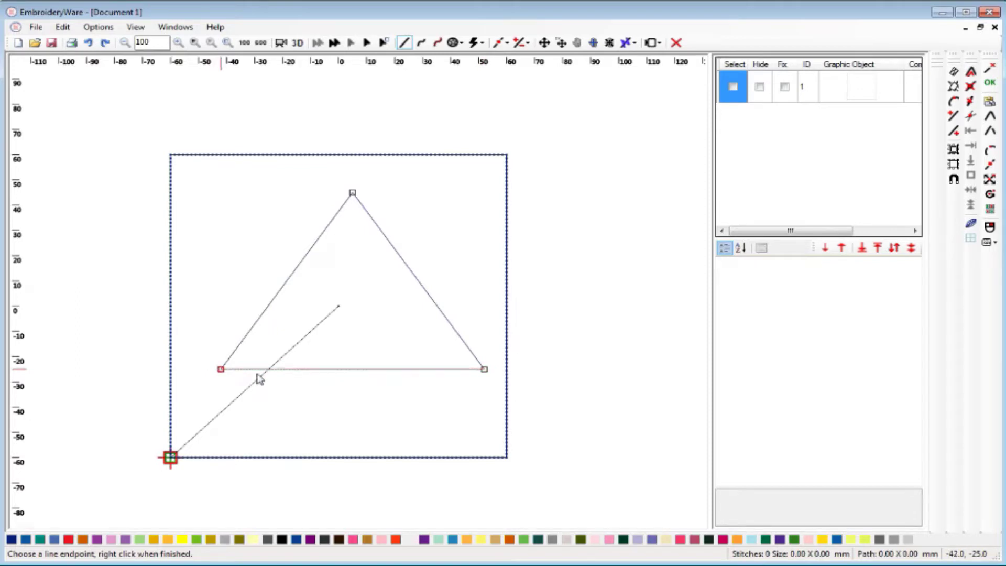
right_click(388, 302)
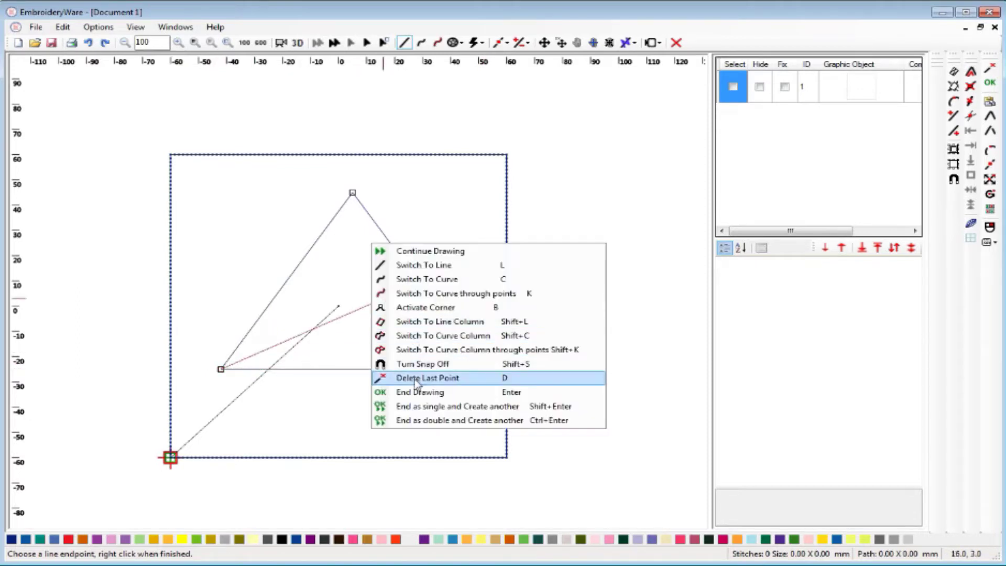
left_click(415, 393)
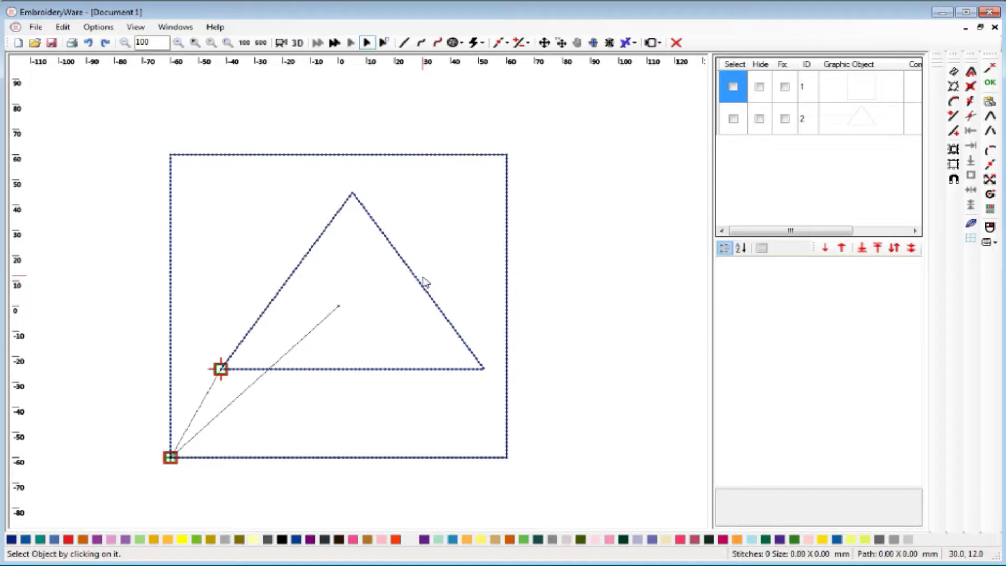
Select the square in the object list and clear its selection.
left_click(626, 43)
left_click(734, 88)
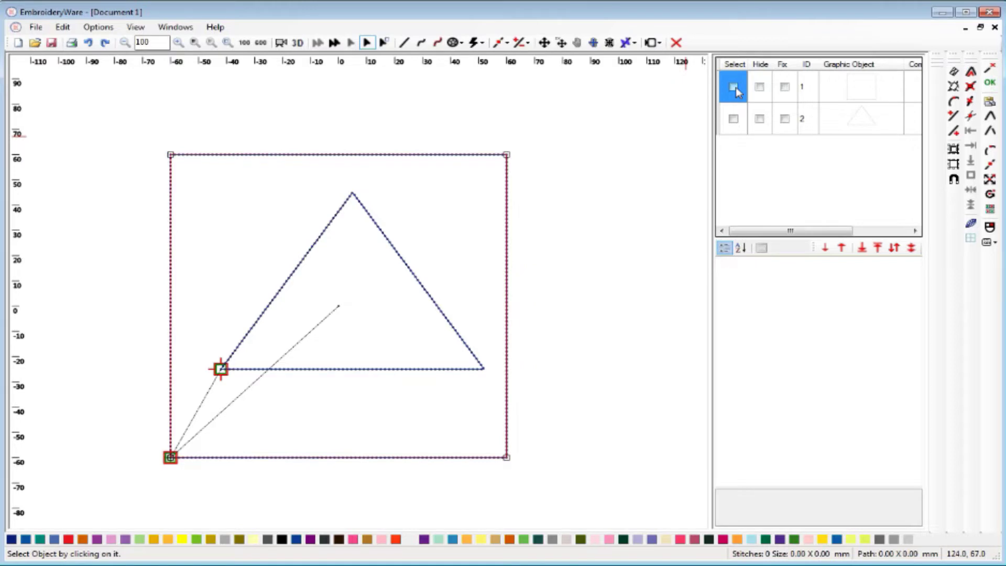
left_click(865, 88)
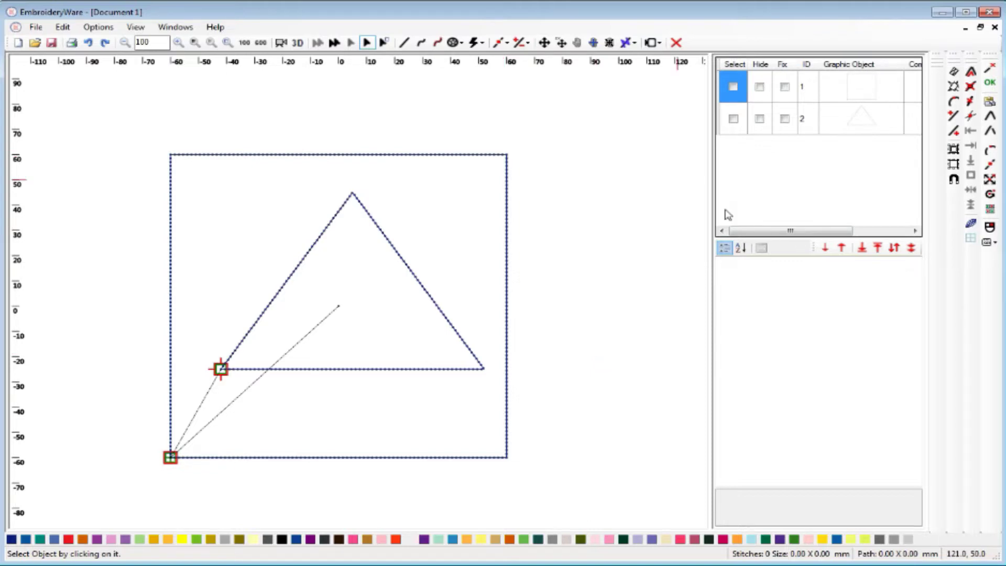
Select the triangle in the object list and delete it.
left_click(734, 120)
left_click(734, 120)
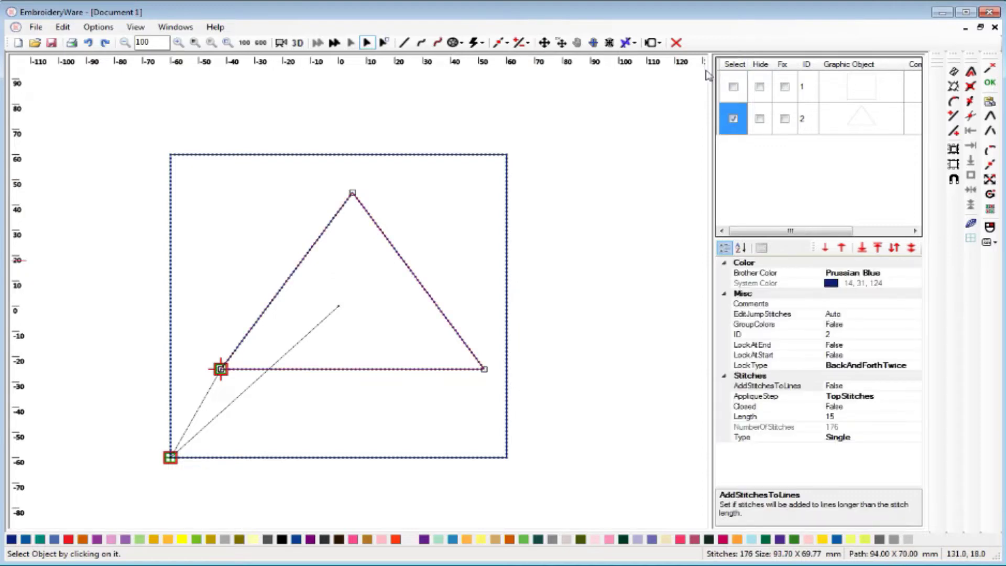
left_click(679, 44)
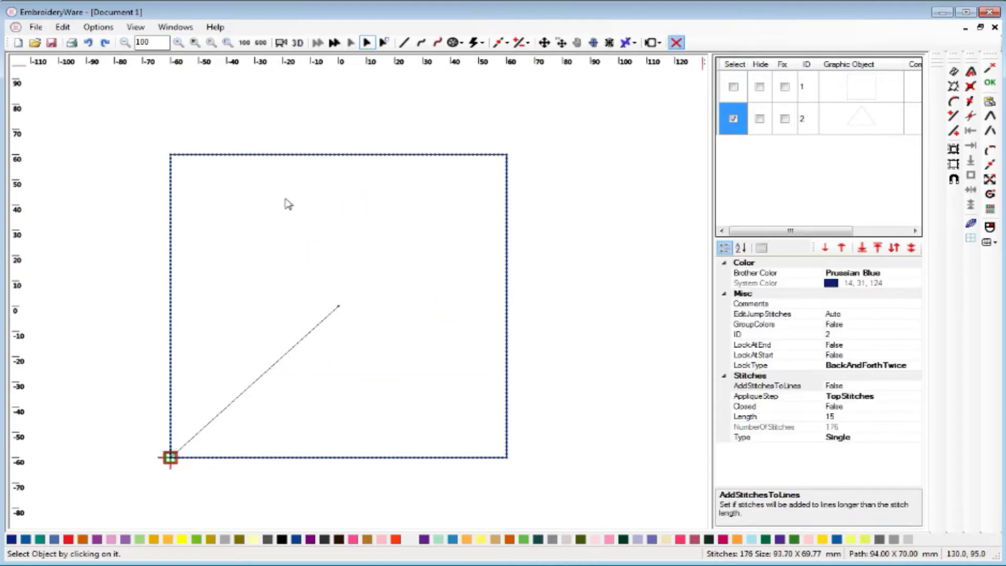
Toggle the square's selection in the object list, leaving it deselected.
left_click(733, 87)
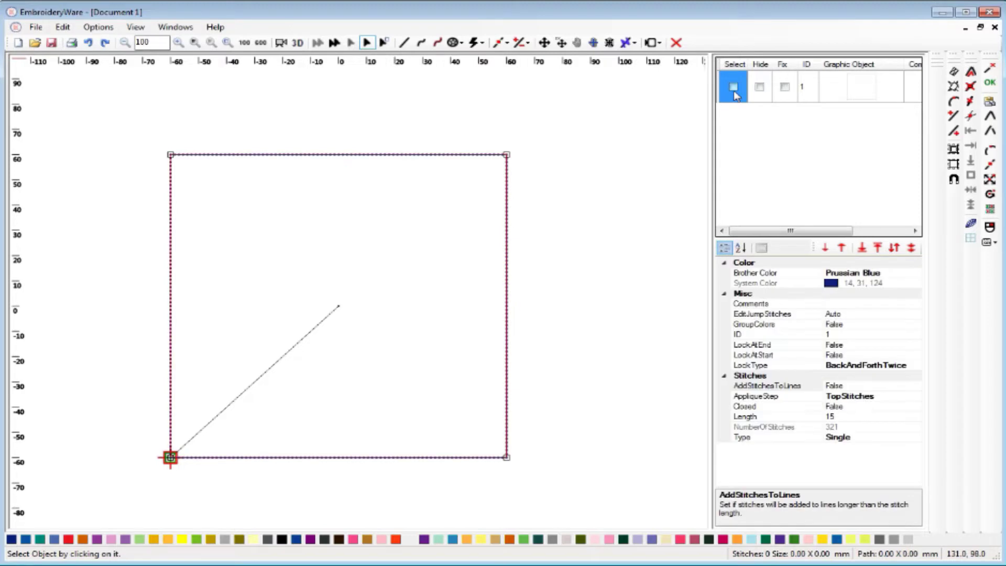
left_click(734, 88)
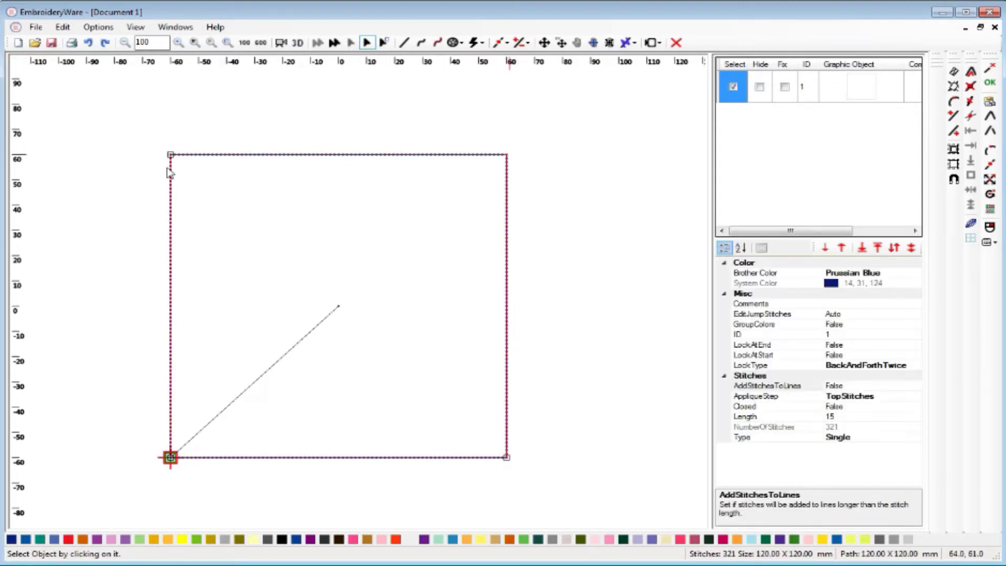
left_click(733, 88)
left_click(733, 88)
Select the square by its upper edge in the drawing area with the Select Object tool.
left_click(367, 43)
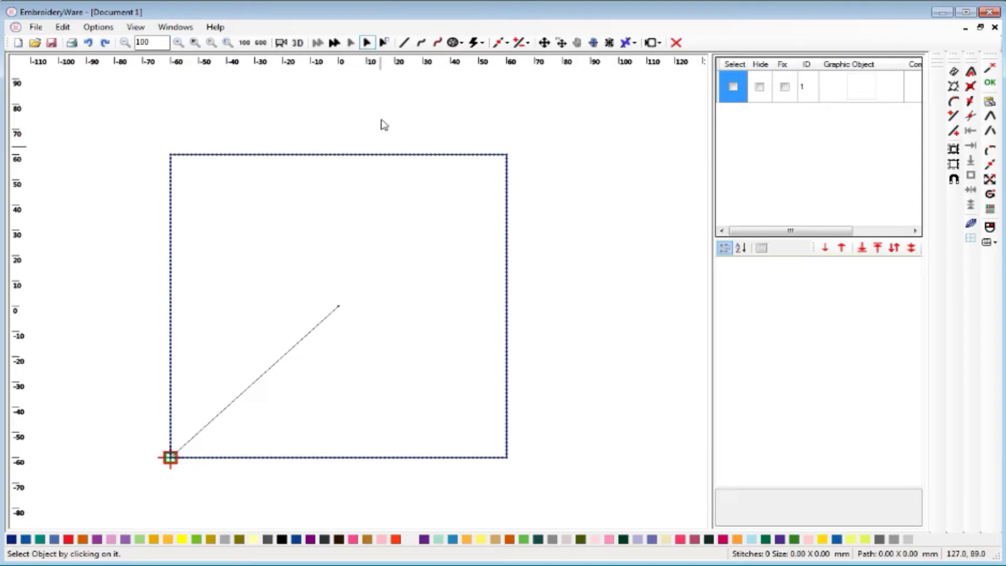
left_click(389, 160)
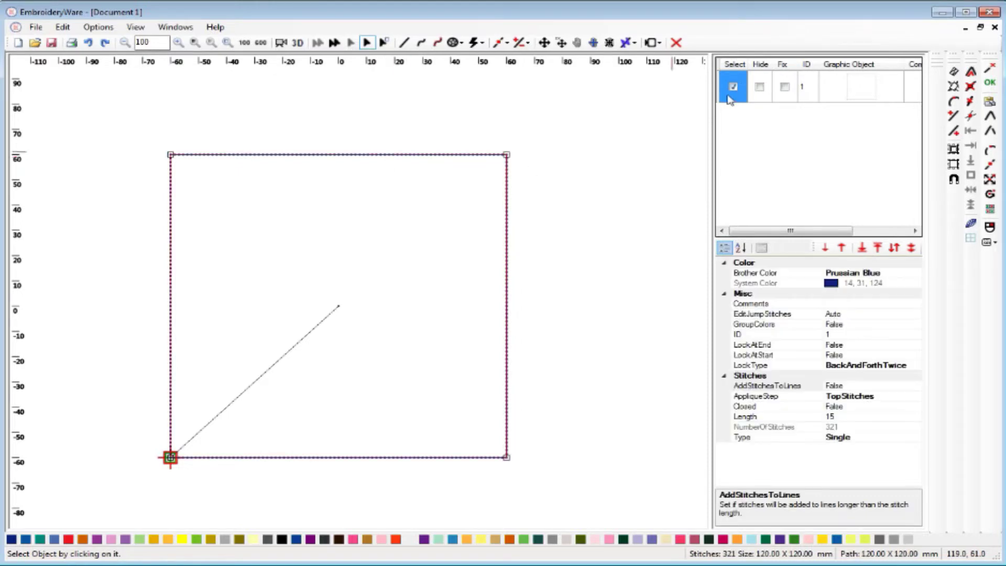
Clear the square's selection in the object list and reselect the square by its upper edge in the drawing area.
left_click(734, 88)
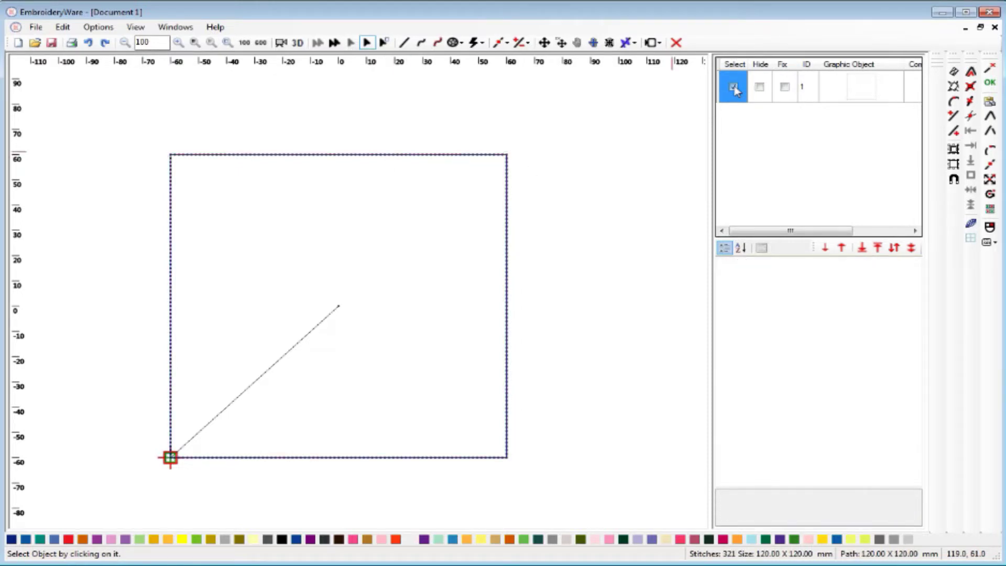
left_click(386, 156)
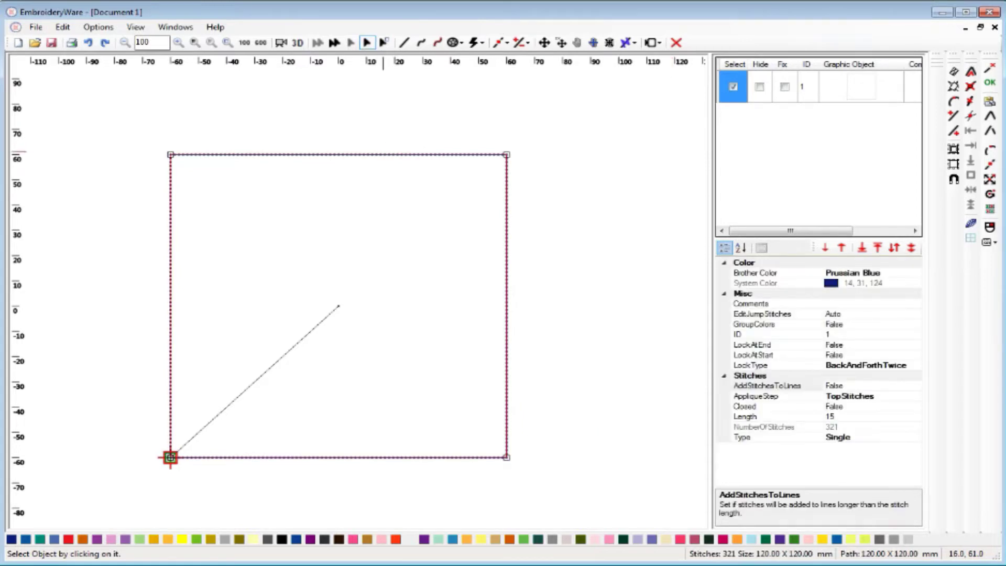
left_click(777, 386)
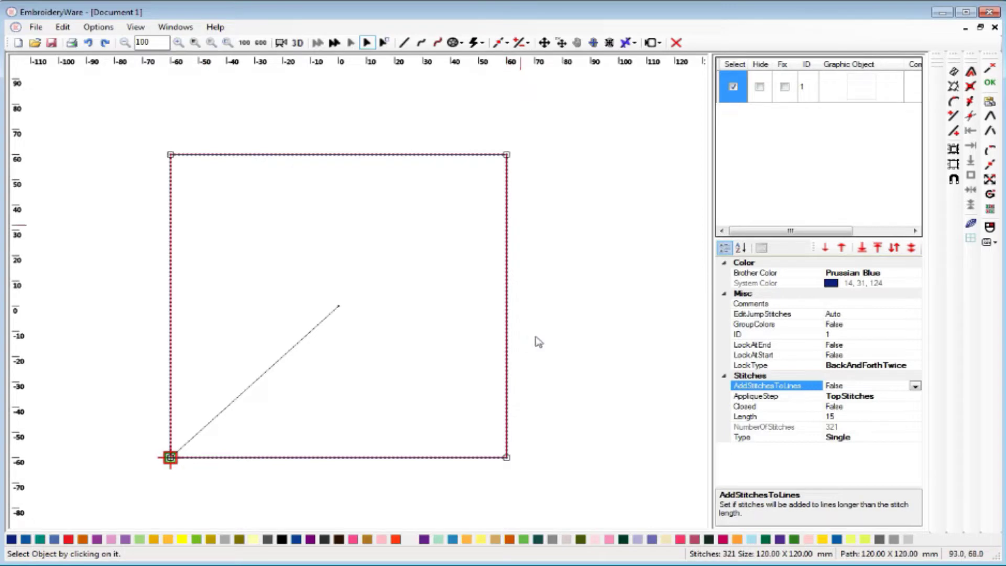
left_click(738, 90)
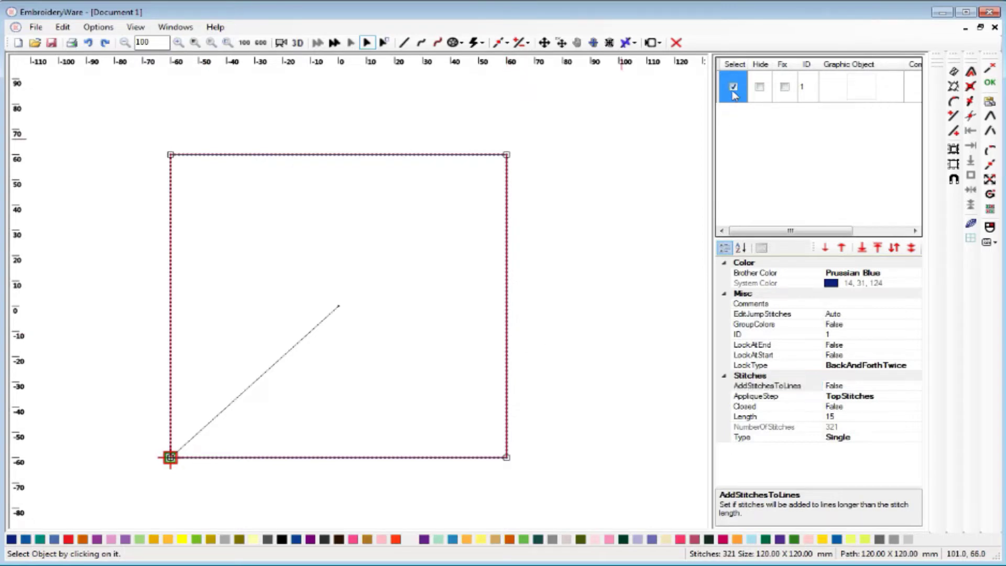
Use Edit Points to move the square's upper-right corner point to about (4, 82).
left_click(508, 43)
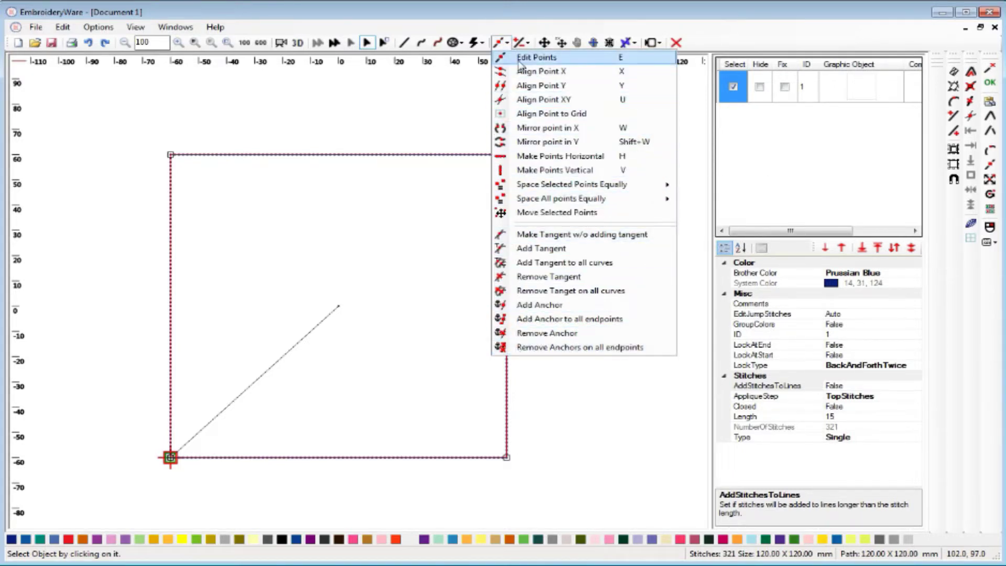
left_click(436, 139)
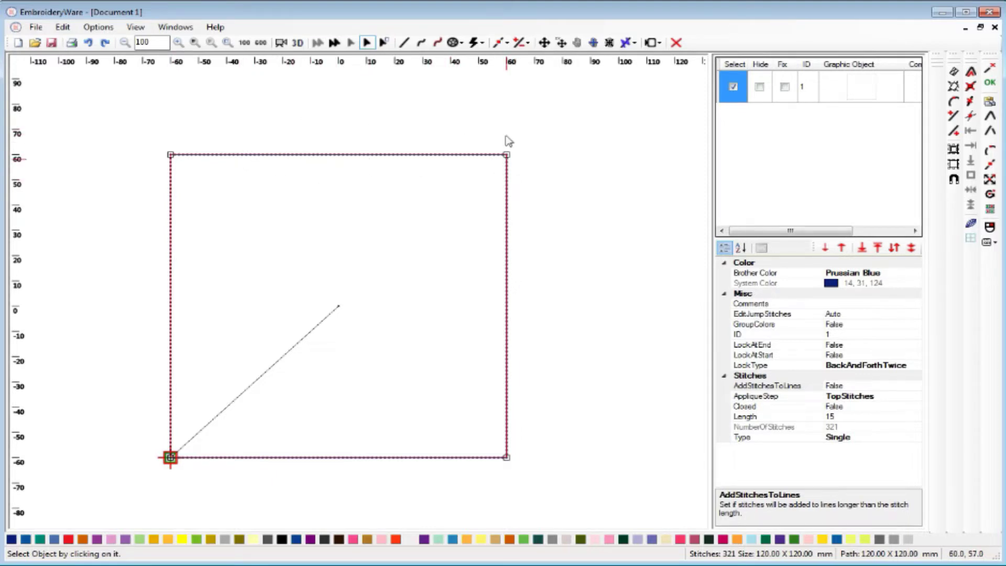
left_click(506, 45)
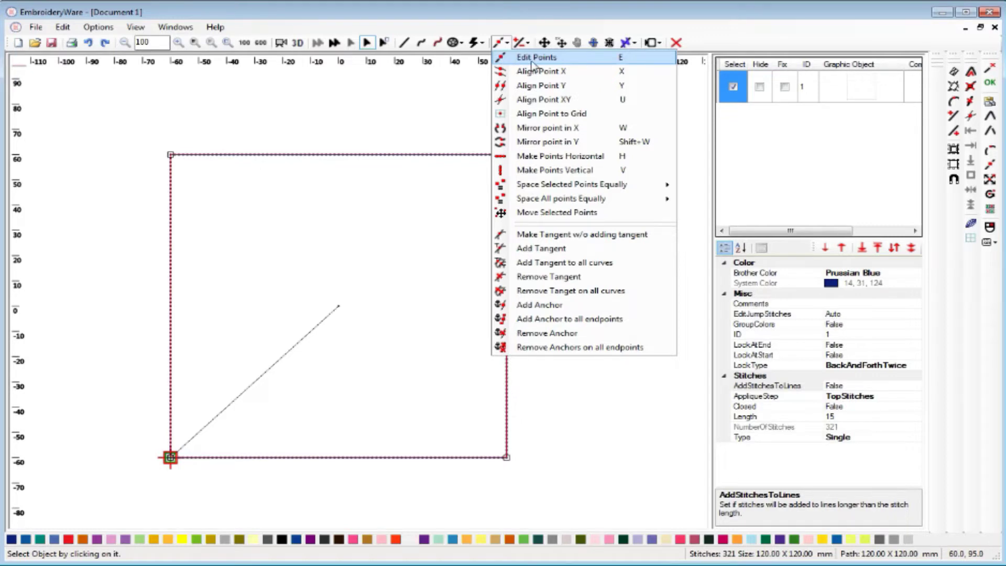
left_click(502, 57)
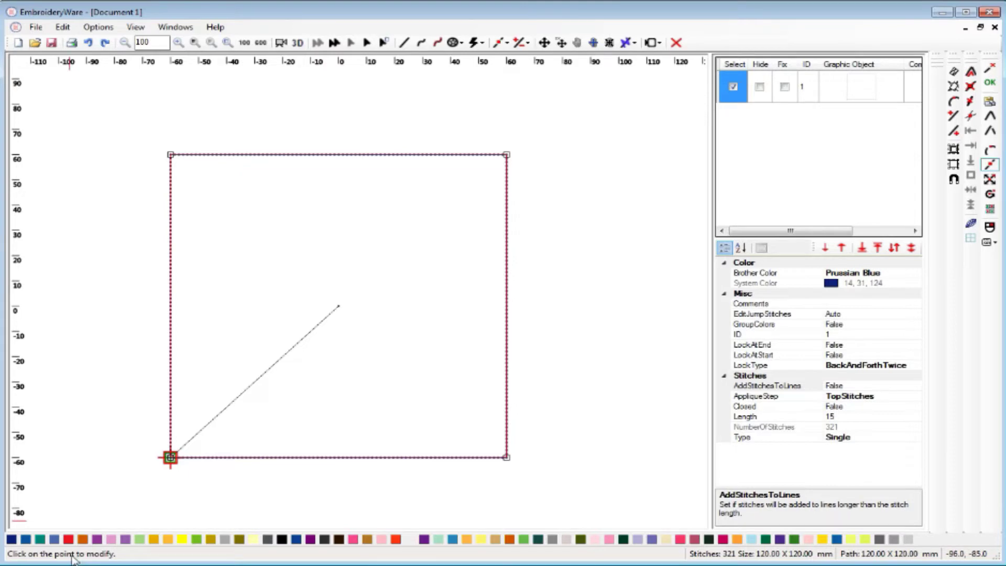
left_click(506, 155)
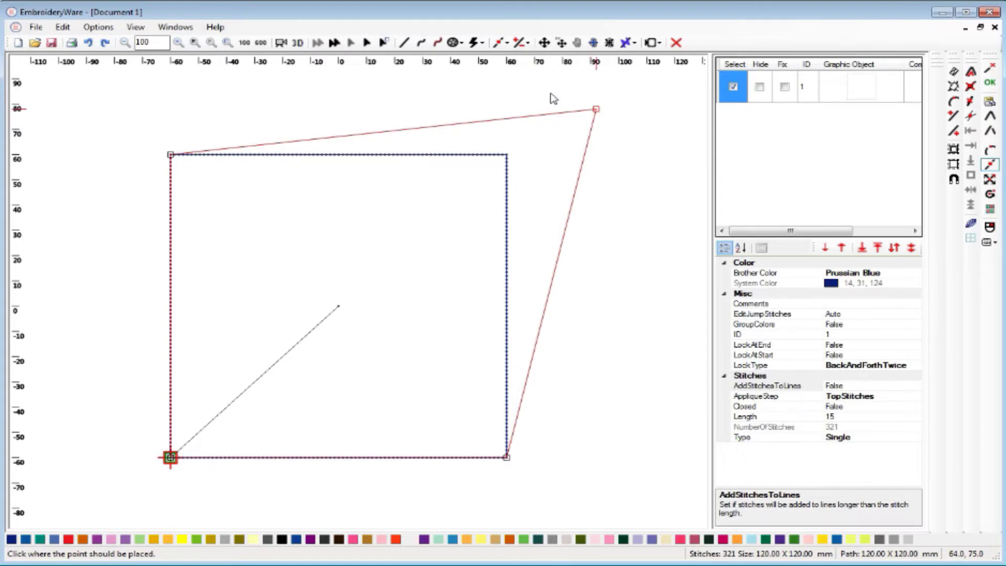
left_click(506, 156)
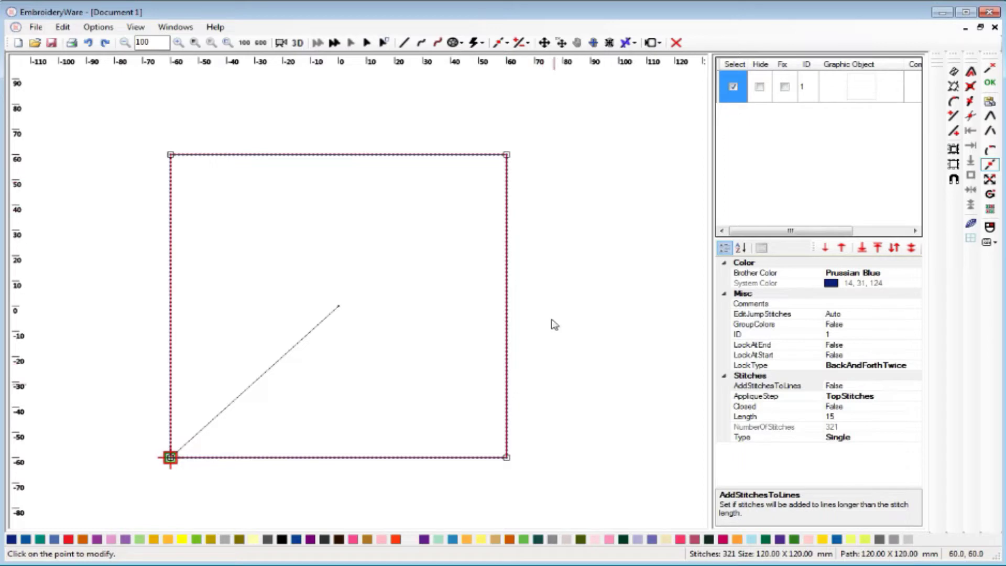
left_click(508, 156)
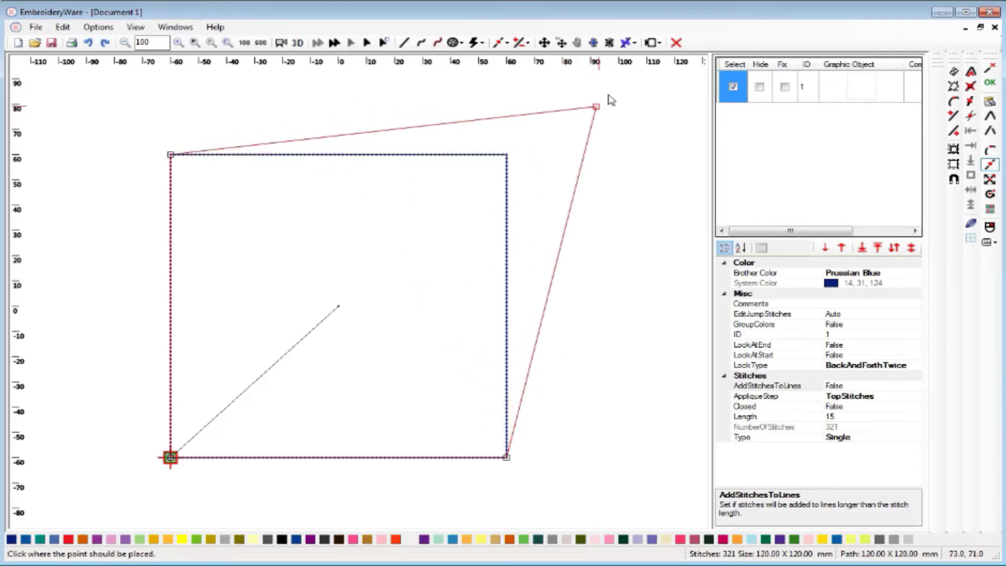
left_click(504, 156)
left_click(506, 153)
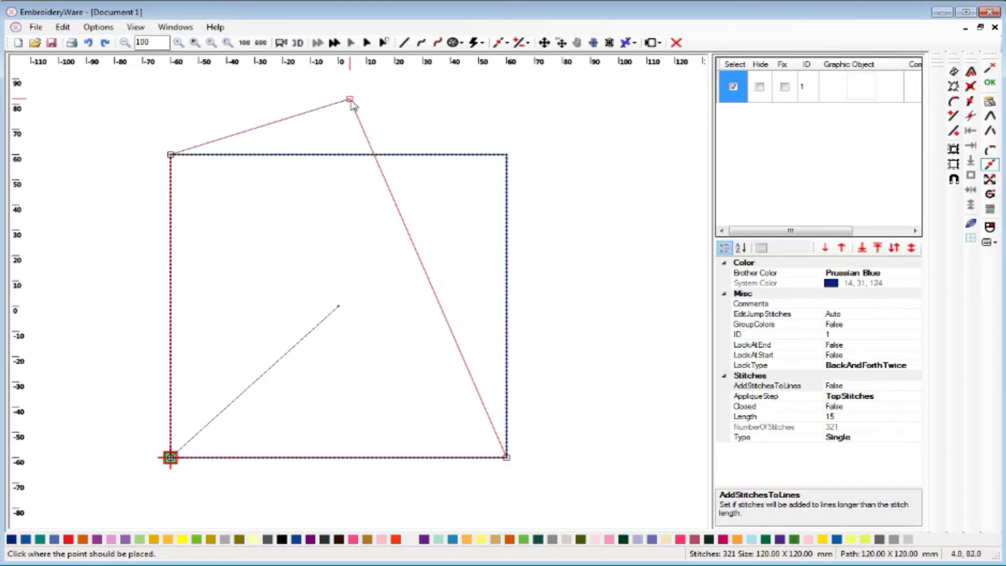
left_click(351, 101)
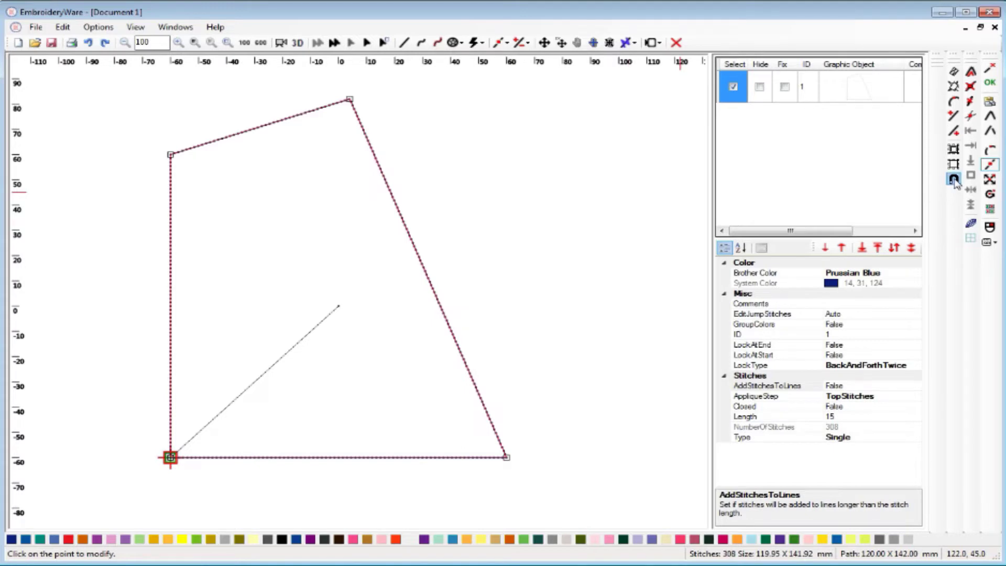
With snapping off, move the topmost point to about (91, 71) and the overlapping lower-left endpoints to about (-77, 1) and (-18, 12).
left_click(350, 100)
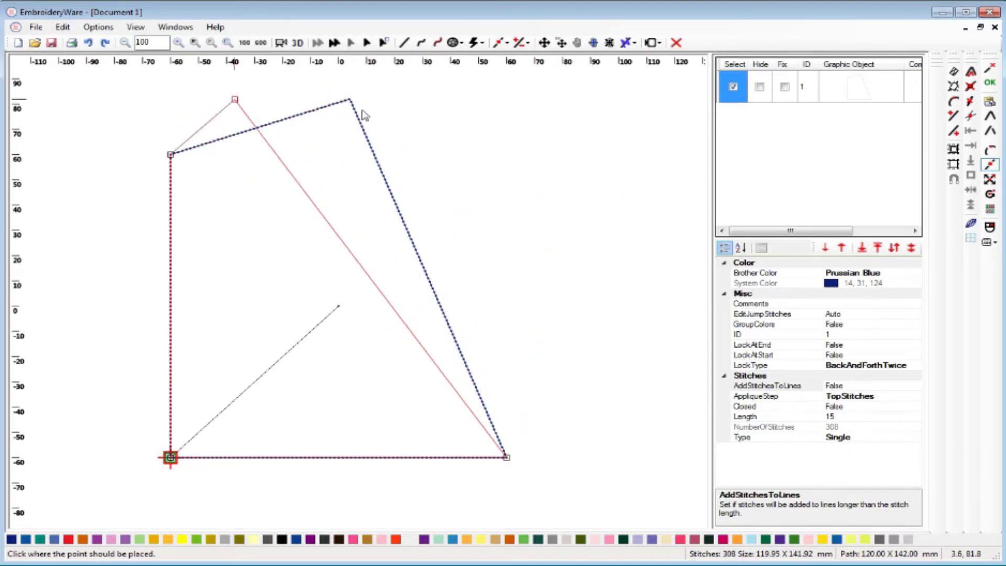
left_click(593, 128)
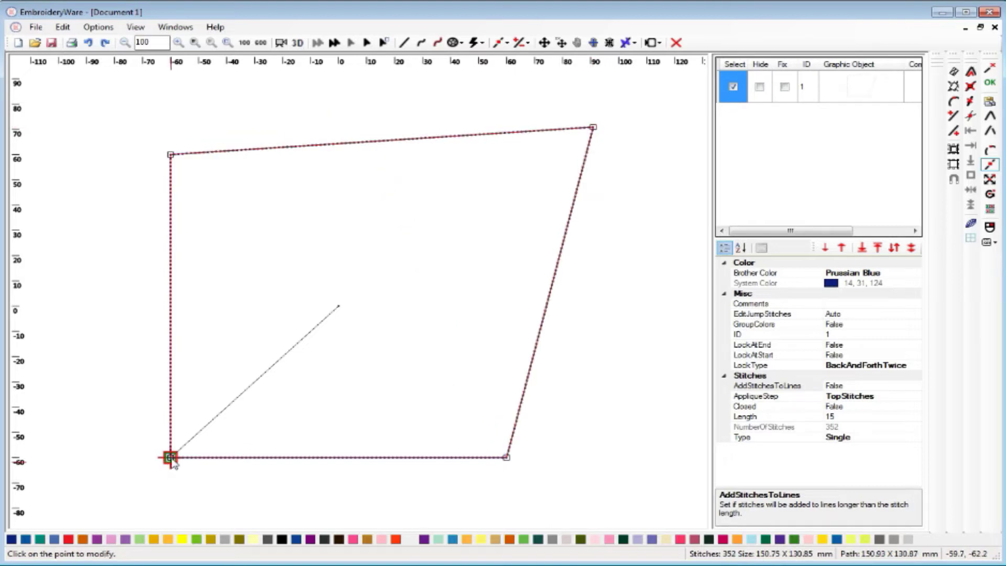
left_click(170, 458)
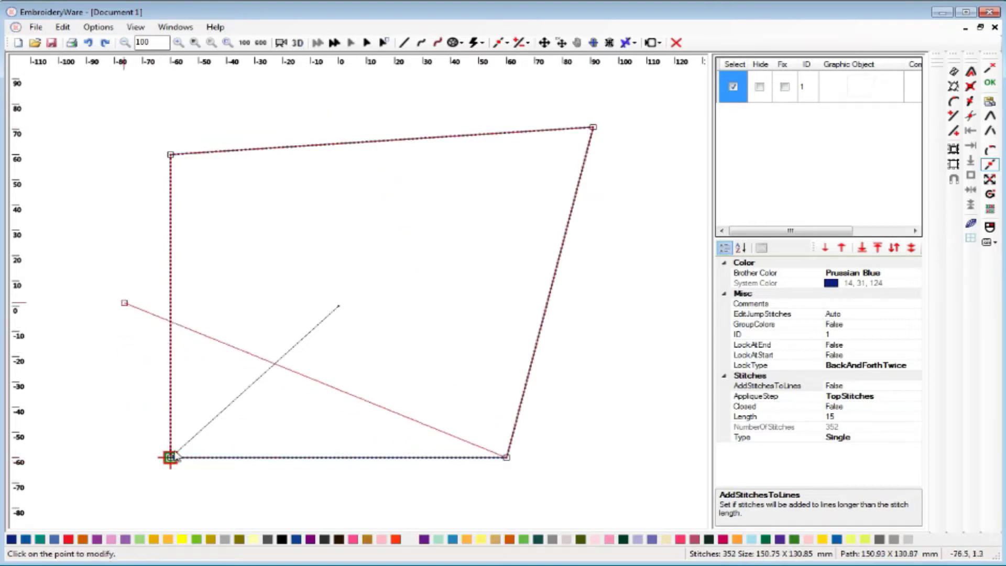
left_click(290, 276)
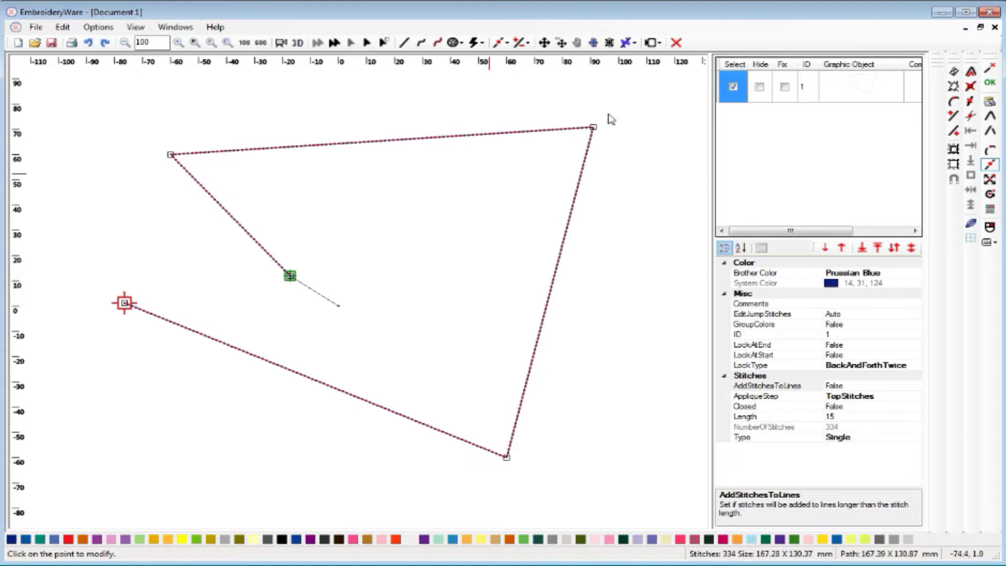
Draw an open triangle about 115 by 84 mm with straight lines across the existing shape, leaving a gap at its upper corner.
left_click(404, 42)
left_click(377, 235)
left_click(289, 396)
left_click(255, 448)
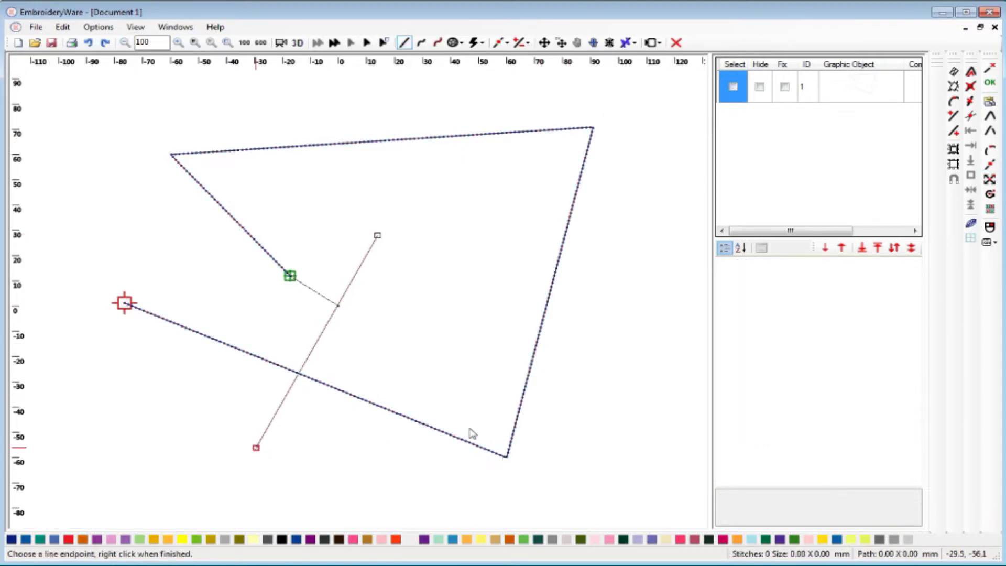
left_click(580, 425)
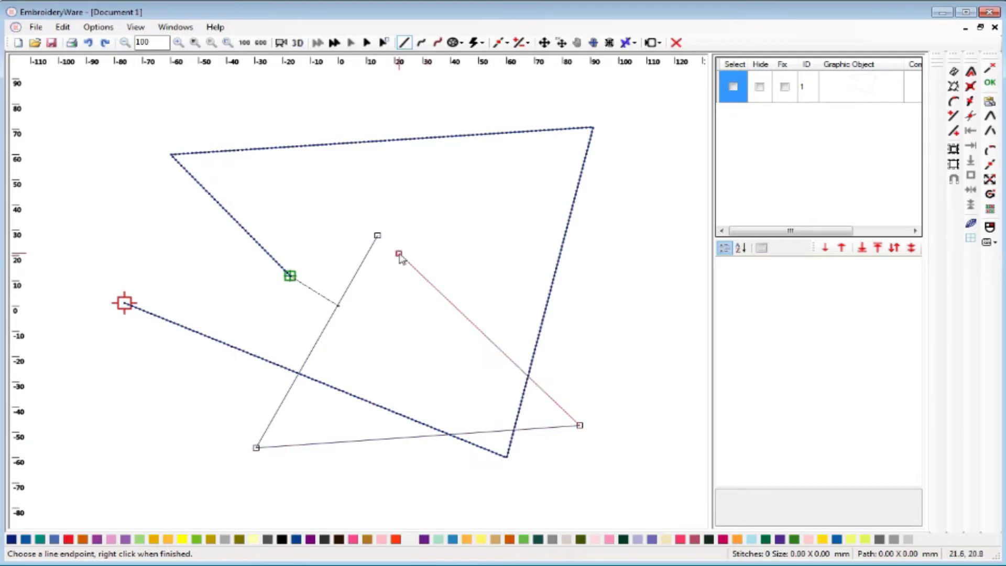
right_click(400, 257)
left_click(414, 350)
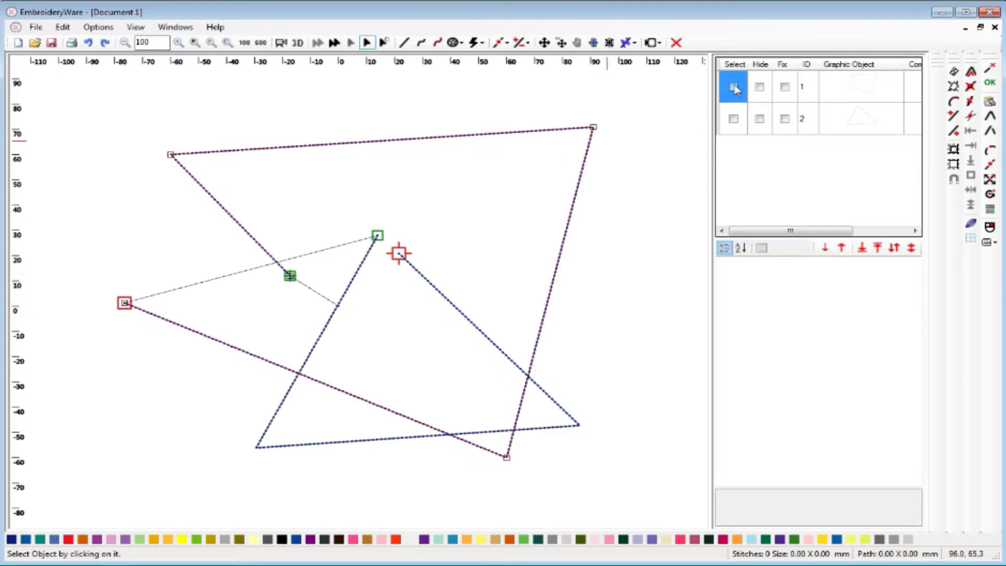
Toggle the selection of both shapes, leaving them deselected, and hide and redisplay the open triangle.
left_click(736, 88)
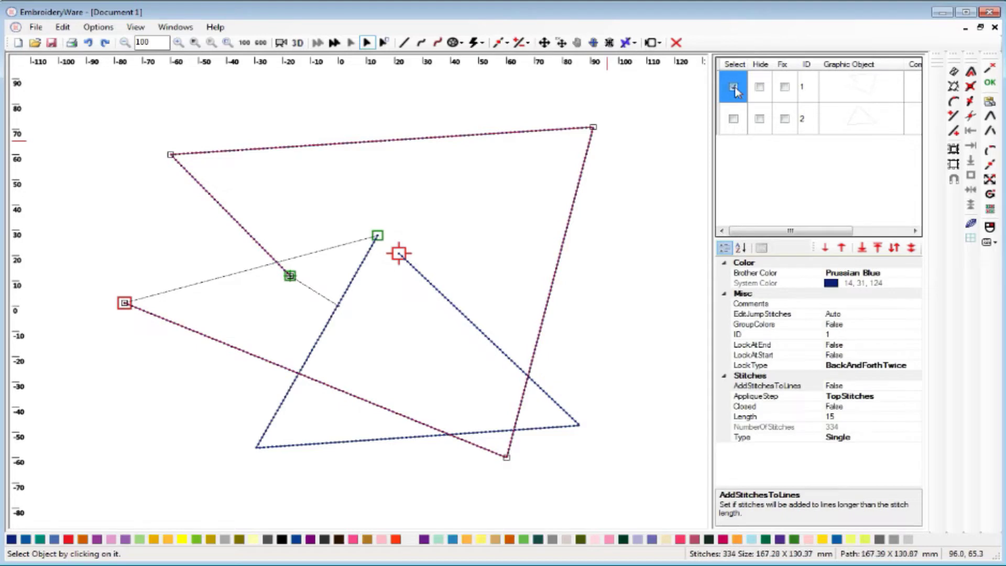
left_click(400, 253)
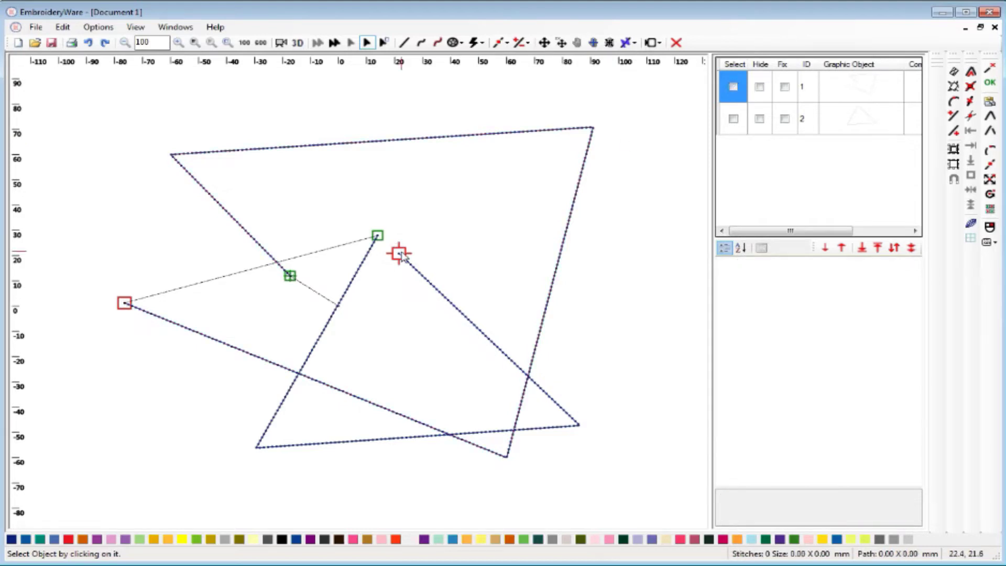
left_click(734, 120)
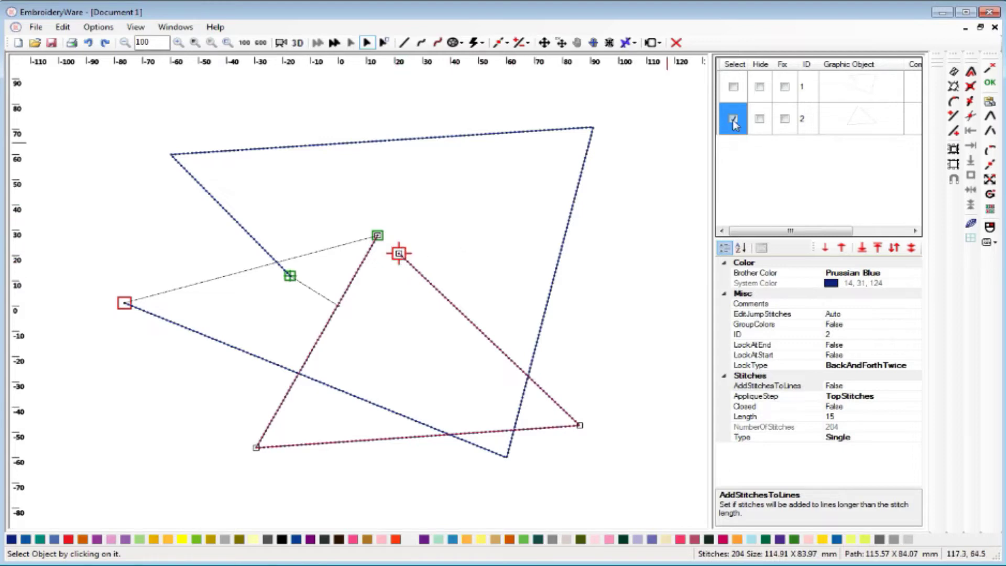
left_click(439, 269)
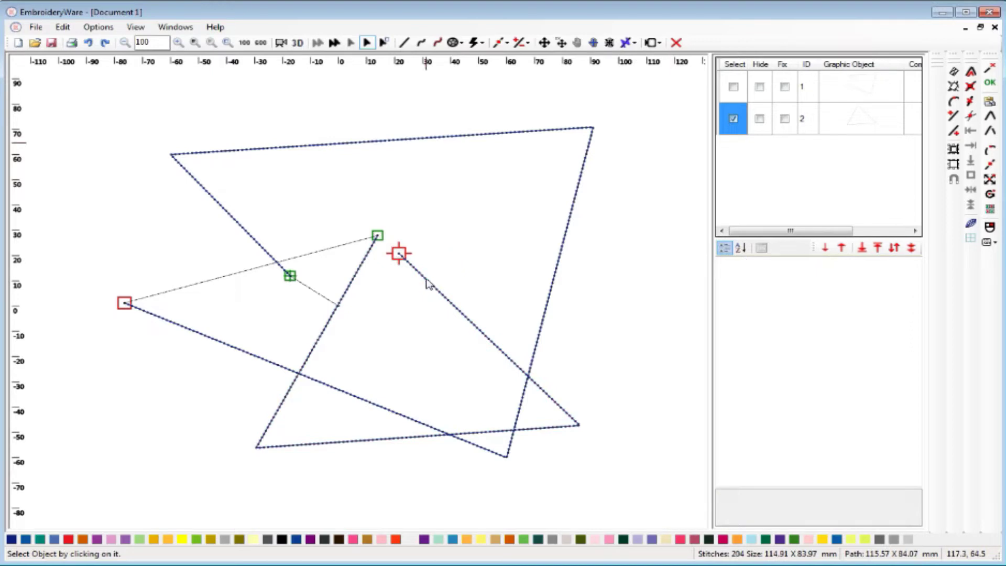
left_click(760, 119)
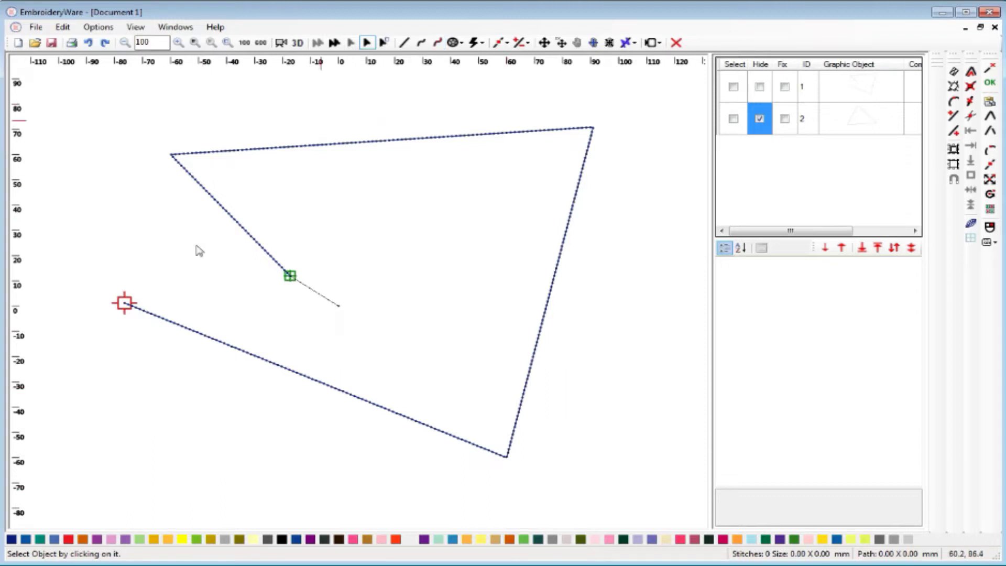
left_click(760, 119)
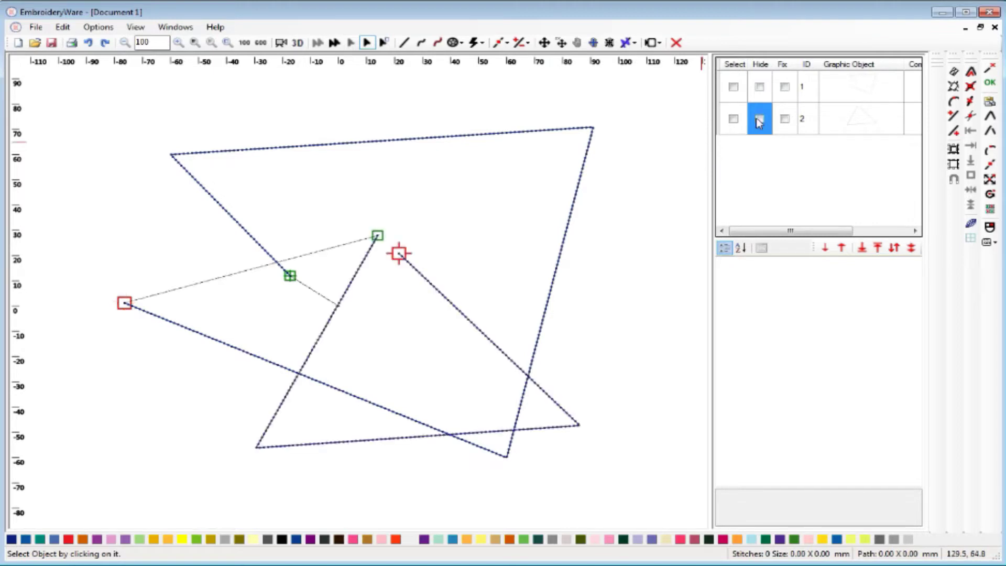
Select the open triangle in the object list and delete it.
left_click(734, 120)
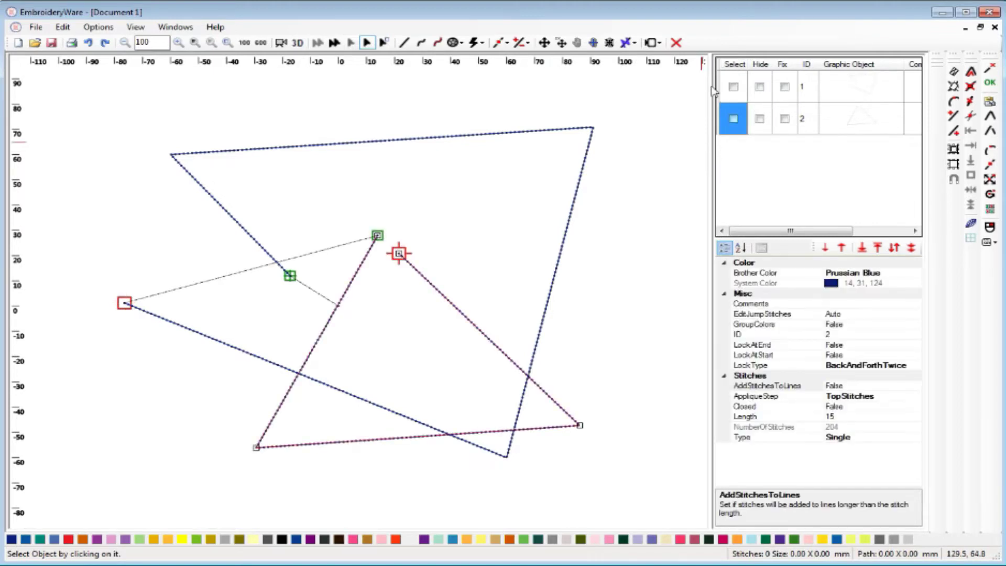
left_click(676, 42)
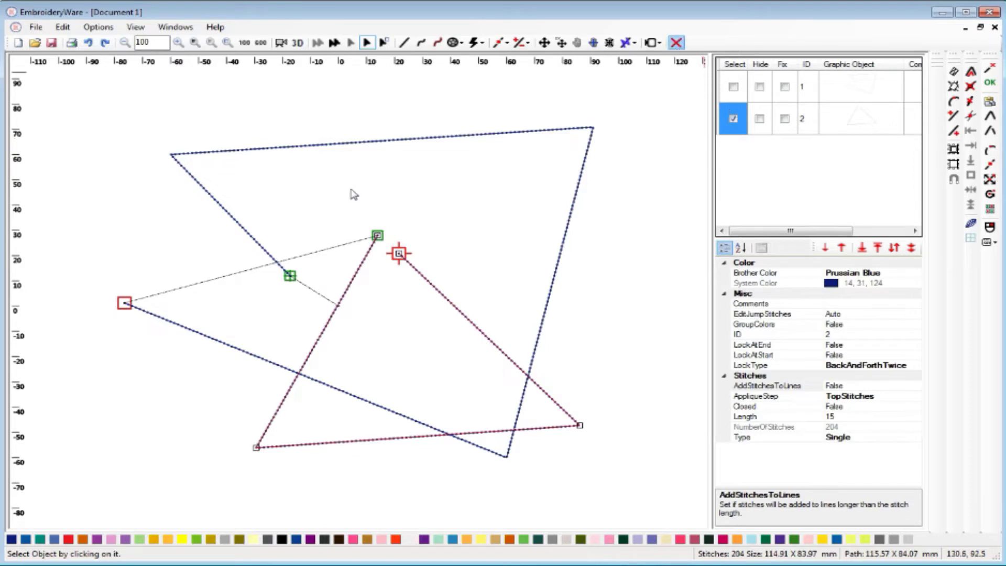
Select the remaining shape and use Edit Points to move its upper-left point to about (14, 49).
left_click(733, 87)
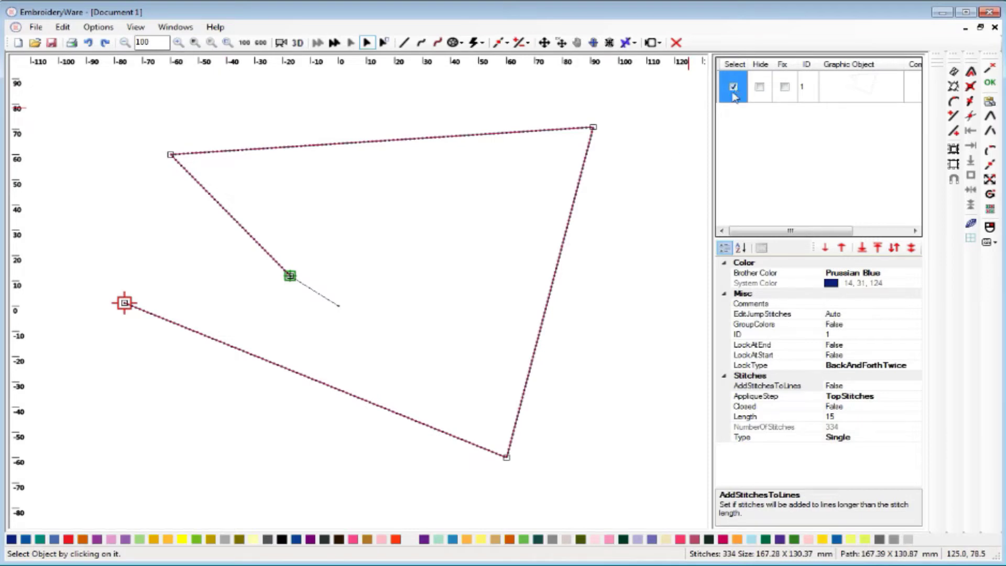
left_click(506, 43)
left_click(511, 57)
left_click(254, 149)
left_click(367, 152)
left_click(367, 152)
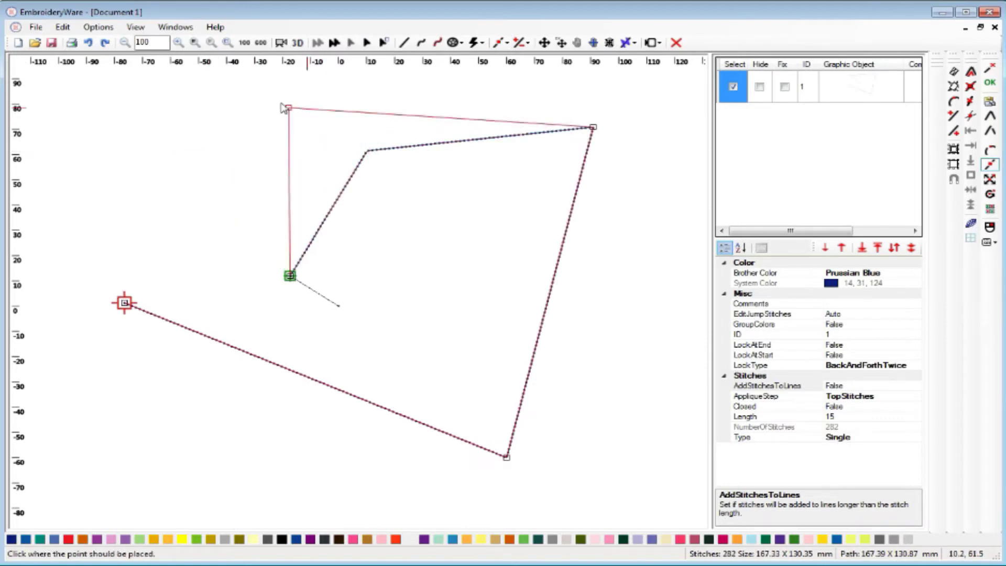
left_click(378, 182)
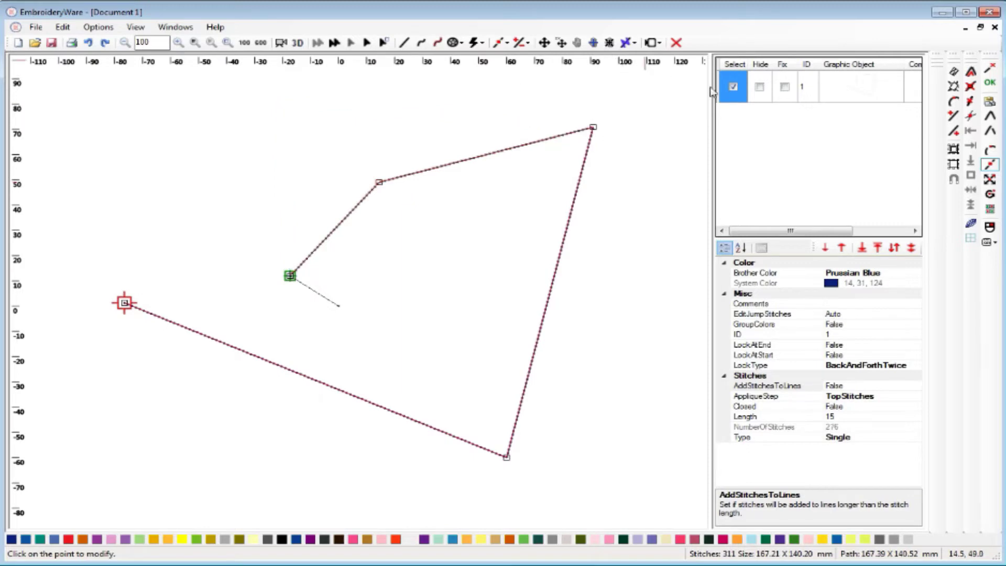
Move the whole selected shape back and forth across the canvas, ending with its upper-right corner at about (114, 75).
left_click(545, 44)
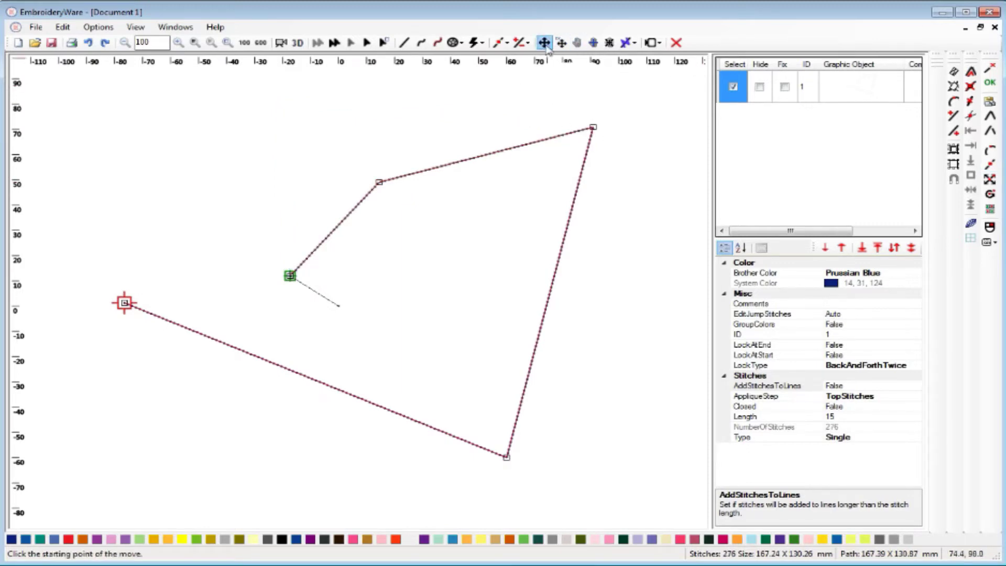
left_click(608, 307)
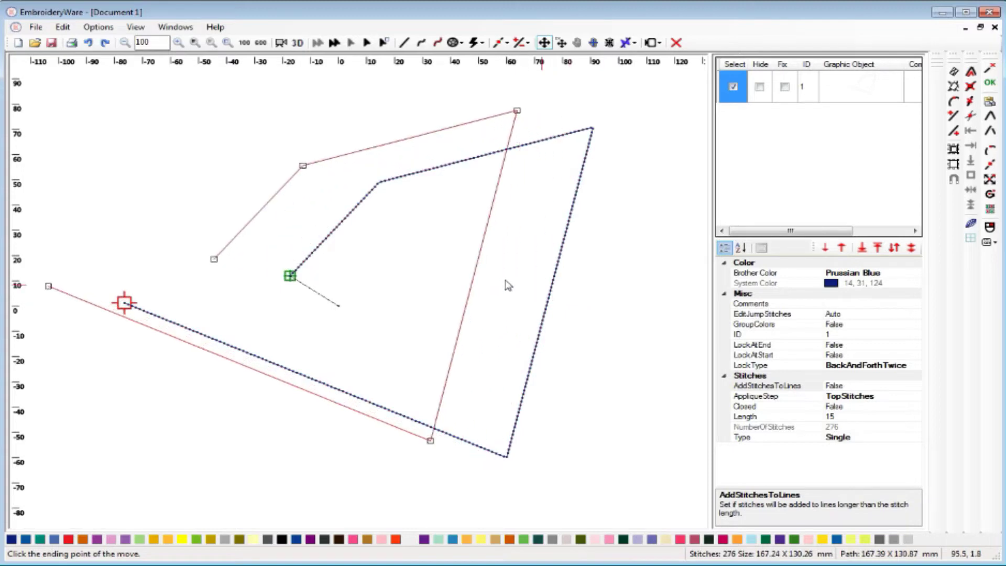
left_click(424, 288)
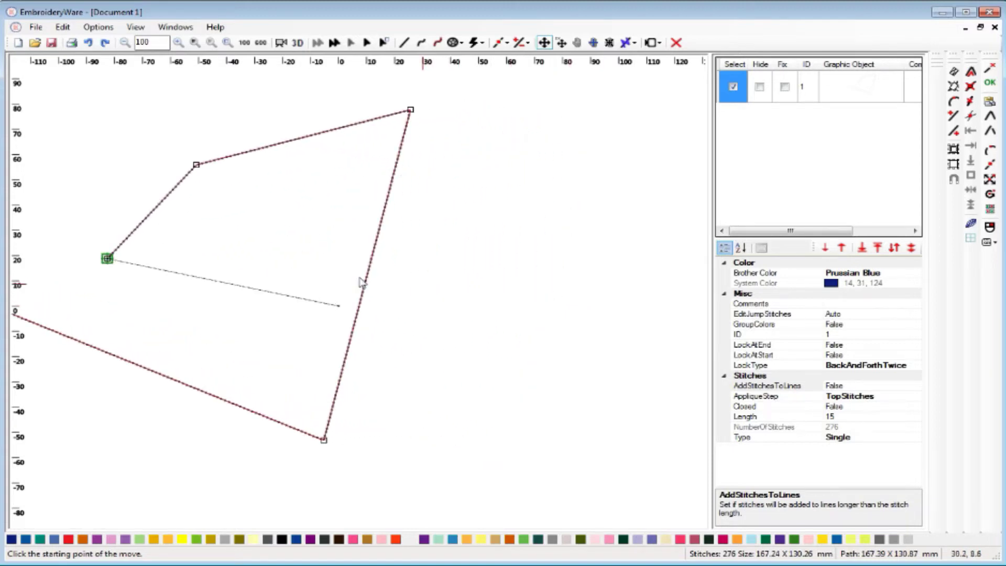
left_click(412, 276)
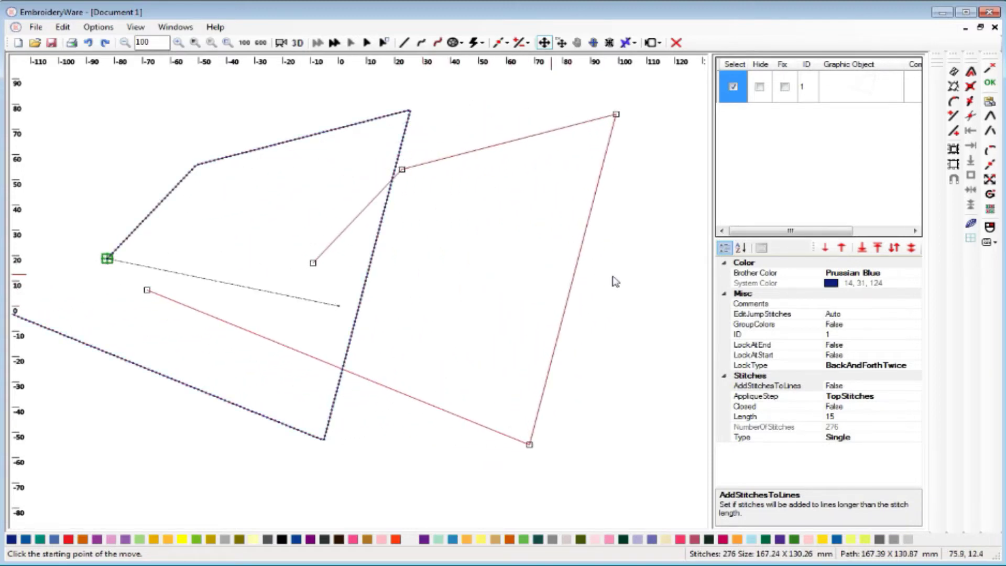
left_click(617, 281)
left_click(618, 281)
left_click(492, 279)
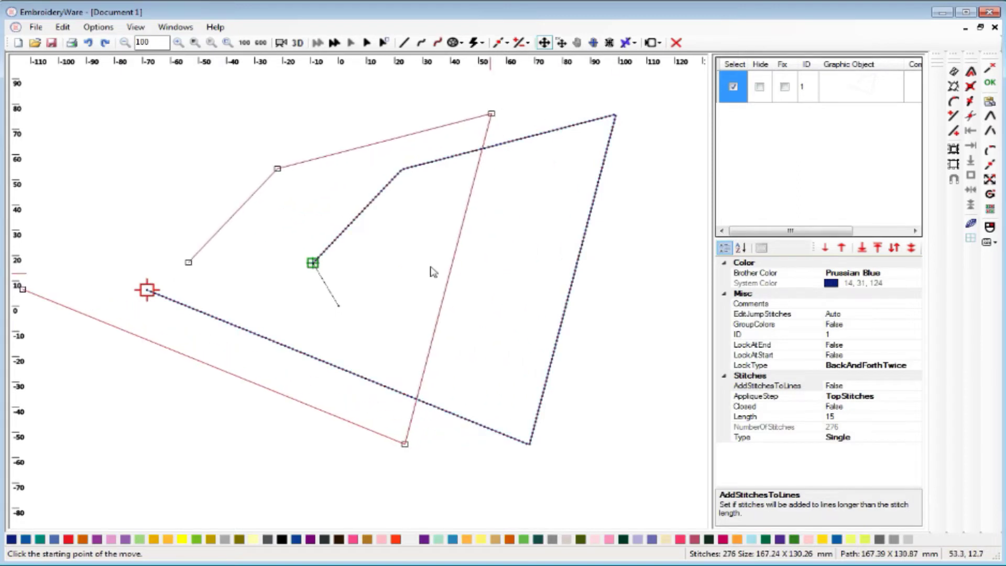
left_click(415, 262)
left_click(582, 266)
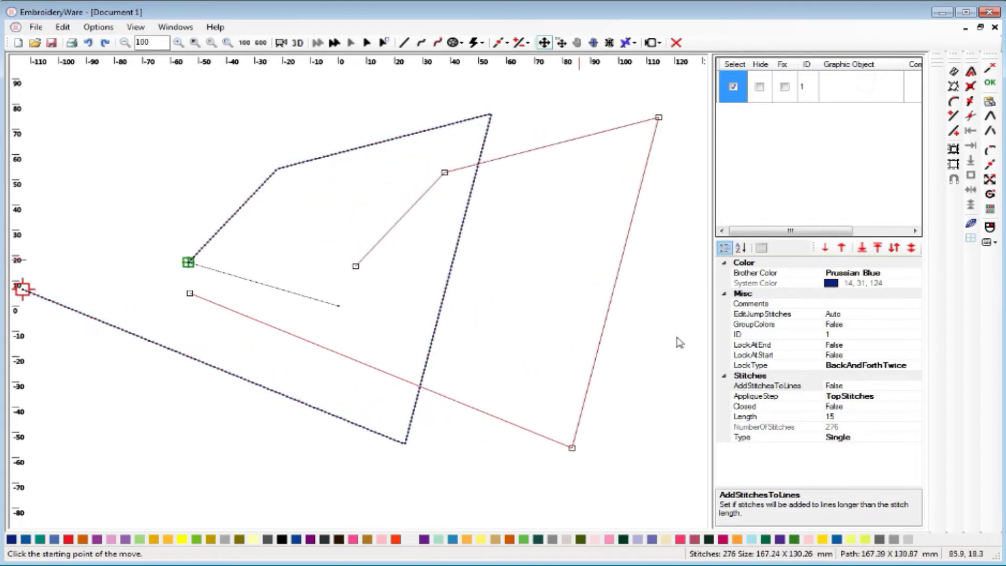
Display the grid and move the shape around it, ending with its upper-right corner at about (118, 85).
left_click(969, 239)
left_click(657, 275)
left_click(507, 264)
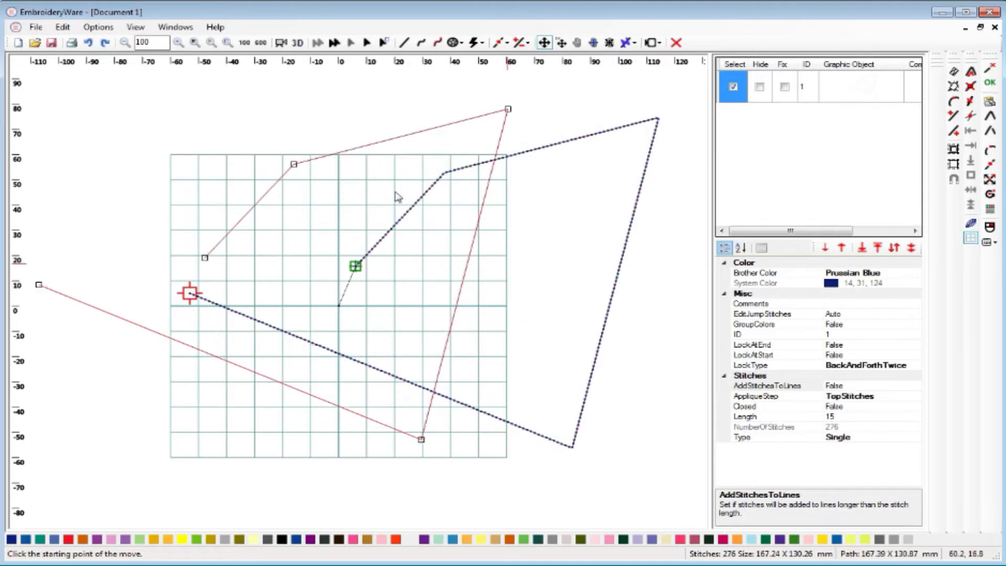
left_click(381, 176)
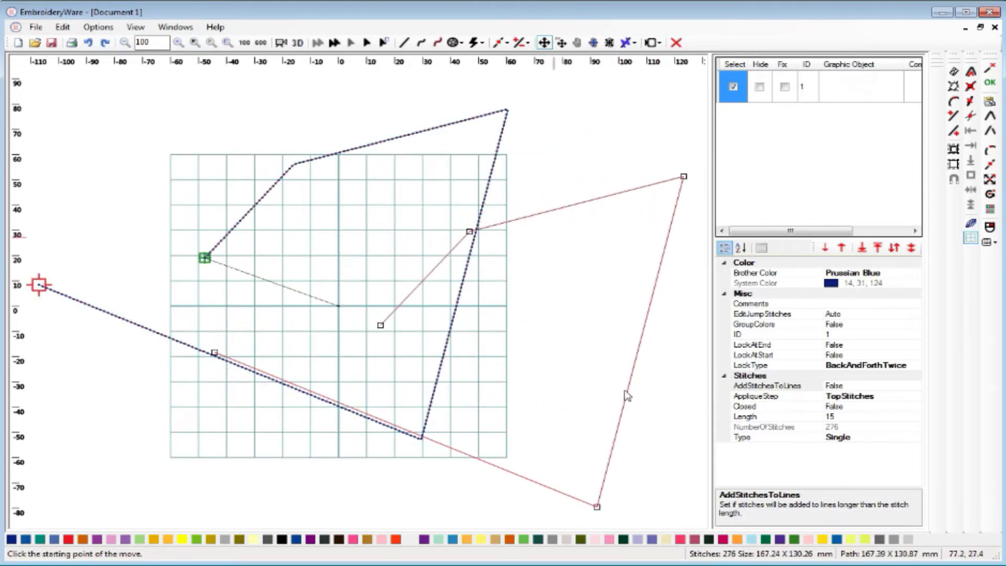
left_click(653, 297)
left_click(619, 190)
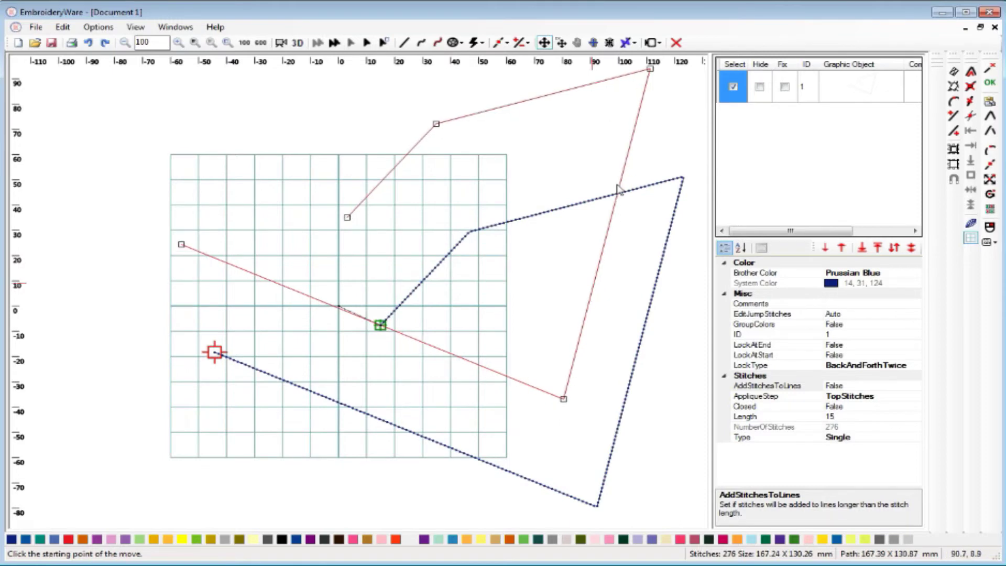
left_click(581, 258)
left_click(480, 401)
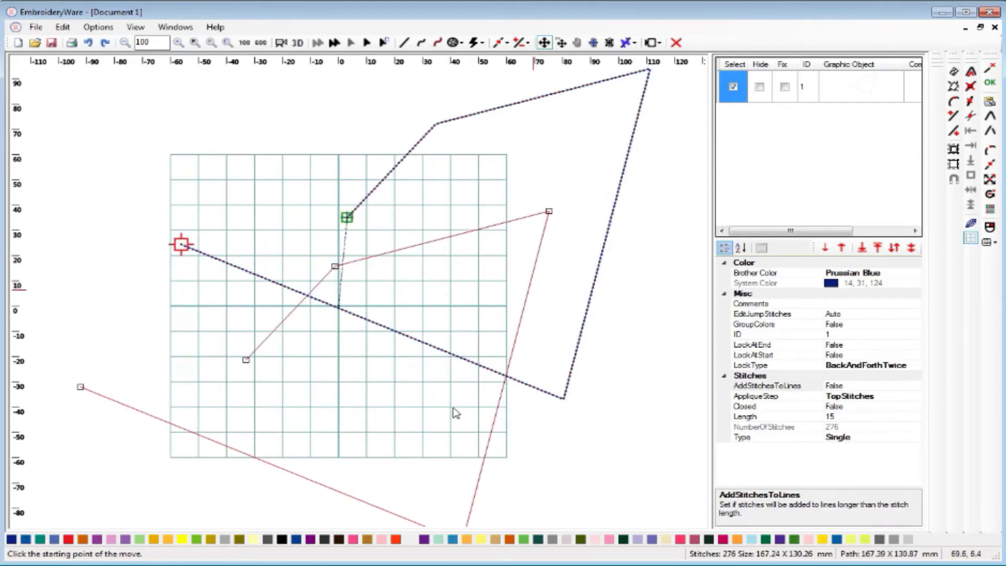
left_click(545, 233)
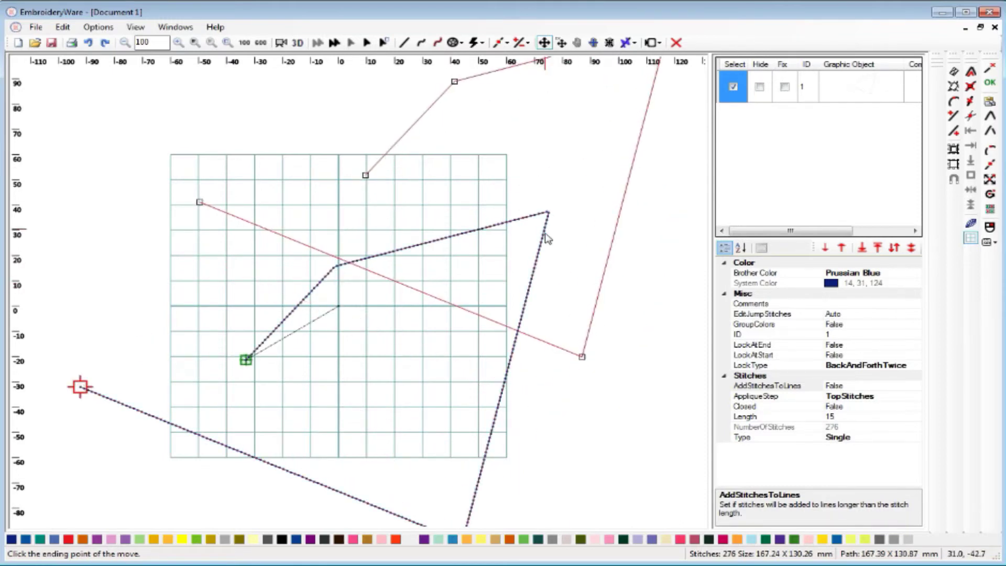
left_click(548, 299)
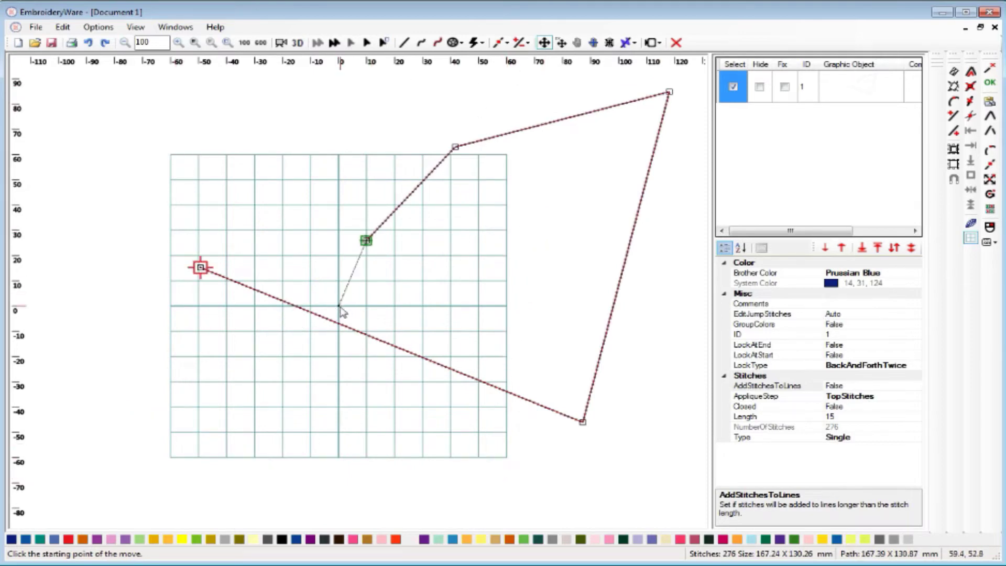
Move the shape several more times over the grid, leaving its upper-right corner at about (100, 50).
left_click(578, 190)
left_click(508, 221)
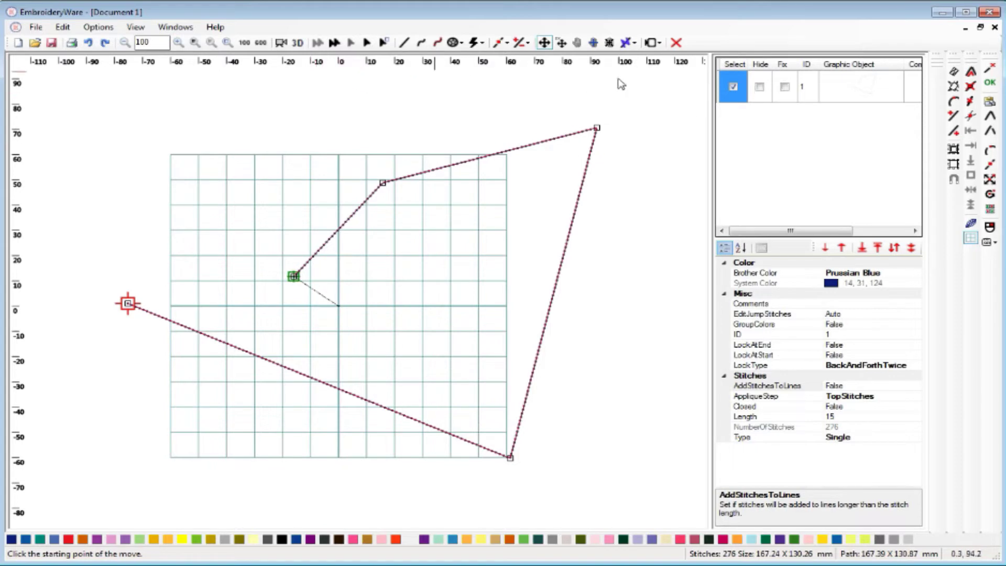
left_click(495, 377)
left_click(433, 374)
left_click(493, 213)
left_click(543, 209)
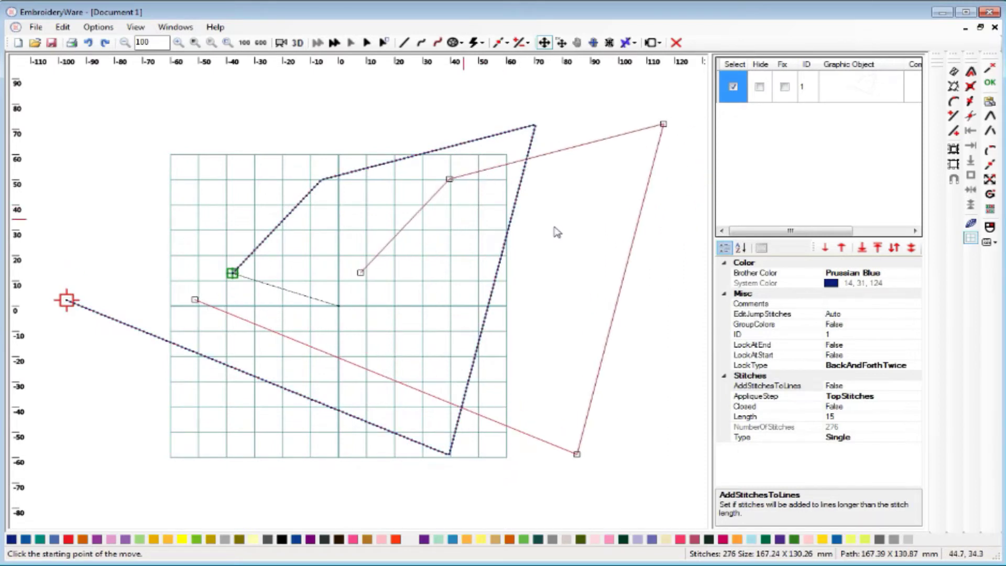
left_click(553, 227)
left_click(537, 188)
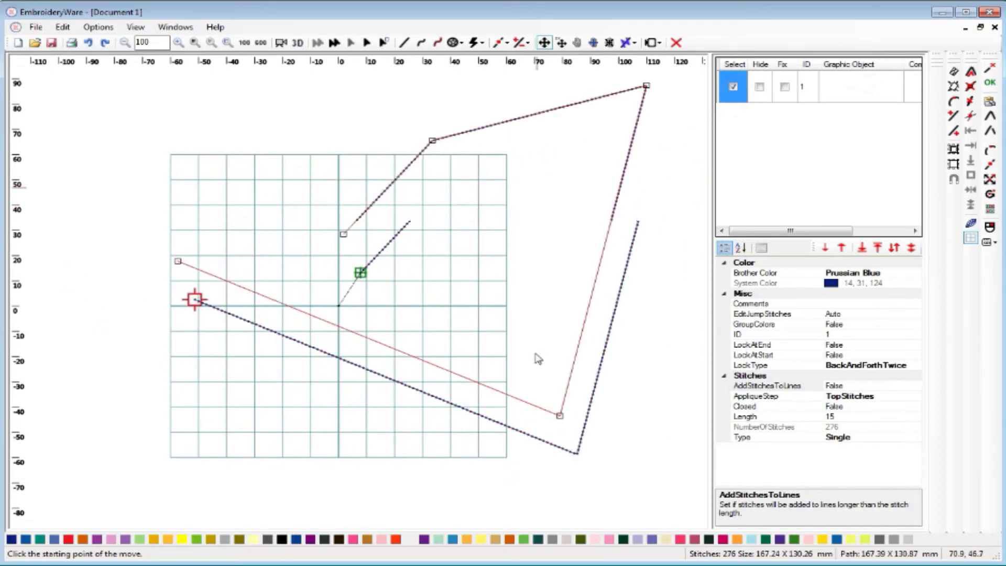
left_click(549, 216)
left_click(521, 310)
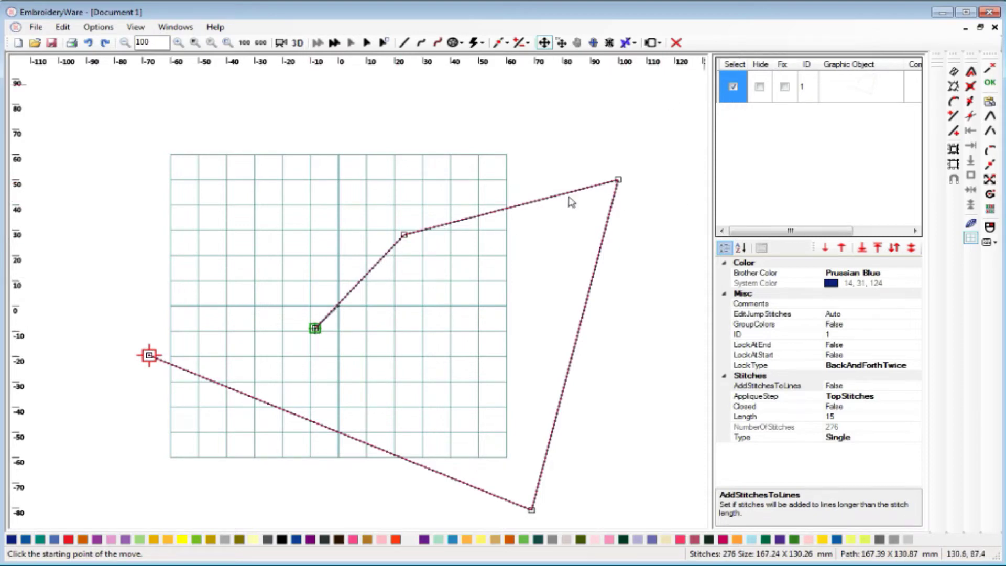
Duplicate the shape and move the copy about 26 mm to the left and 32 mm up.
left_click(62, 27)
left_click(80, 100)
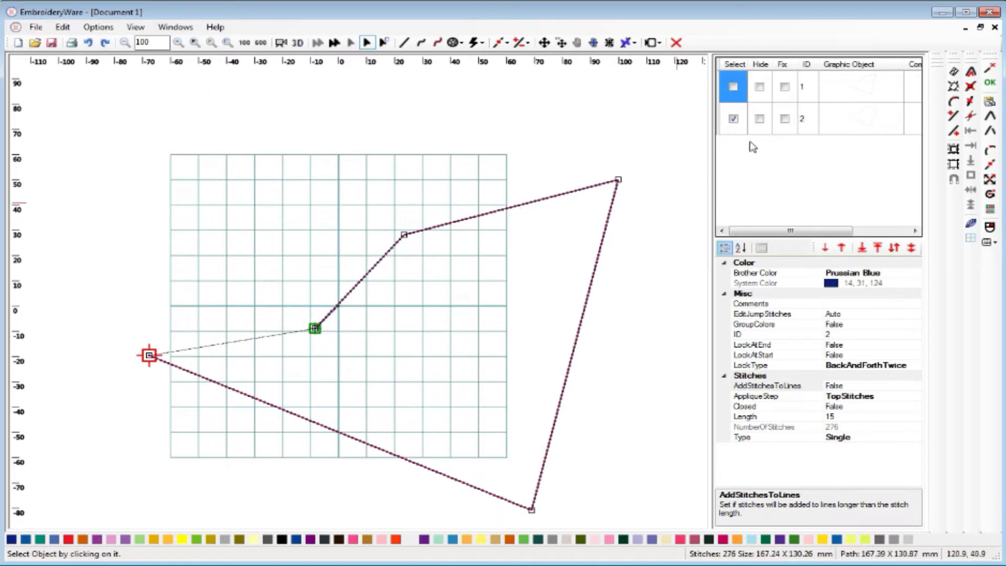
left_click(543, 43)
left_click(561, 265)
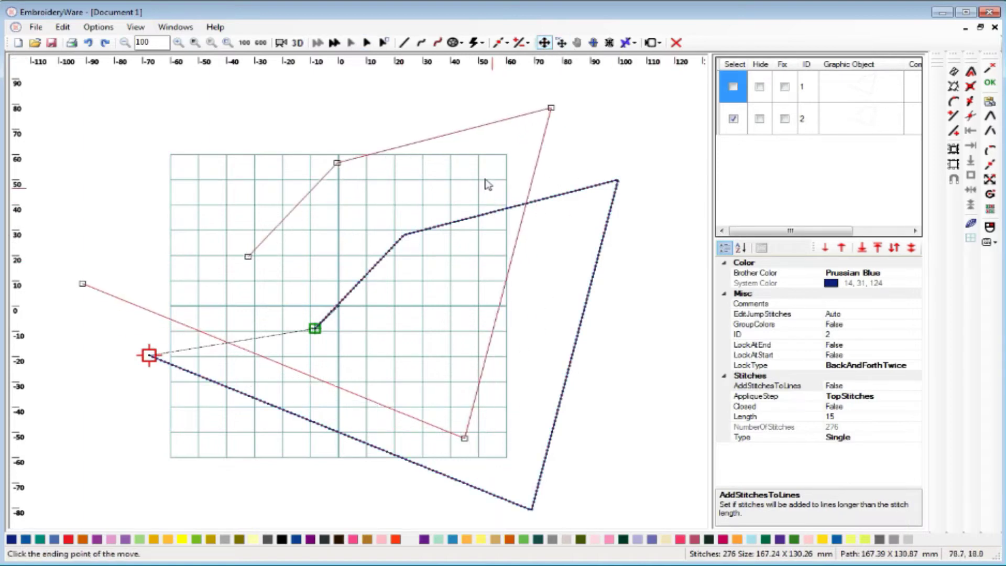
left_click(487, 185)
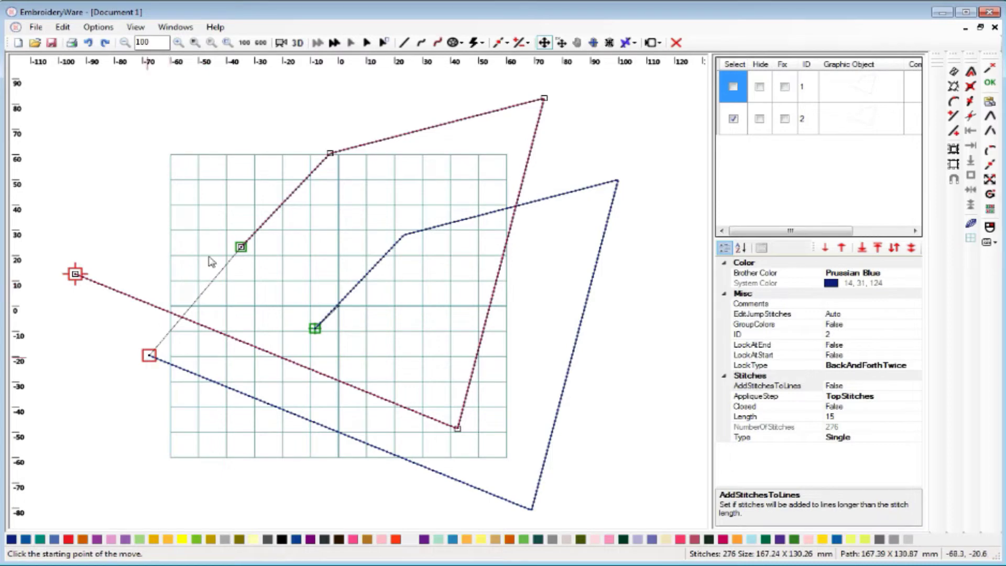
Select both shapes in the object list, set their thread colour to Pink, and deselect them.
left_click(734, 119)
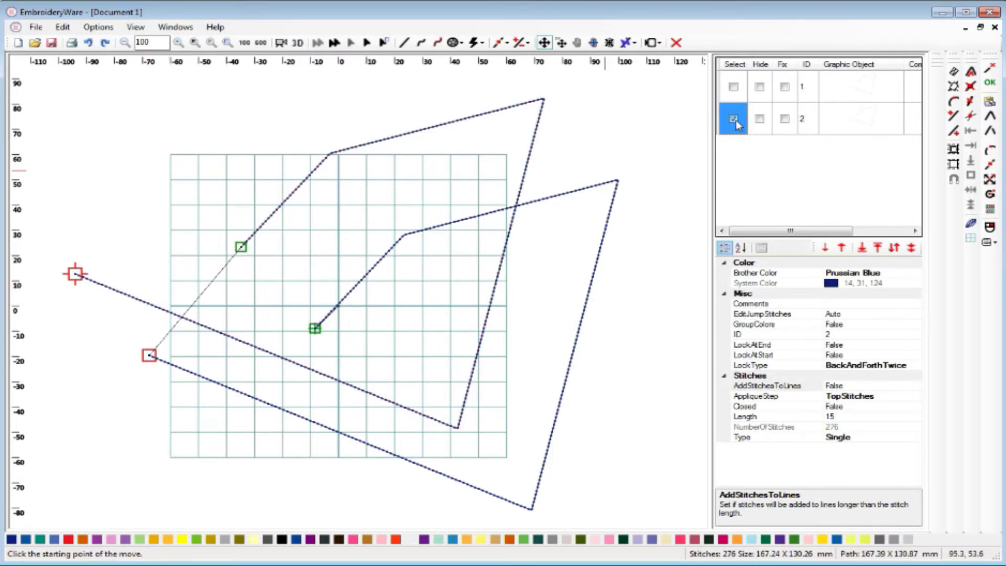
left_click(733, 88)
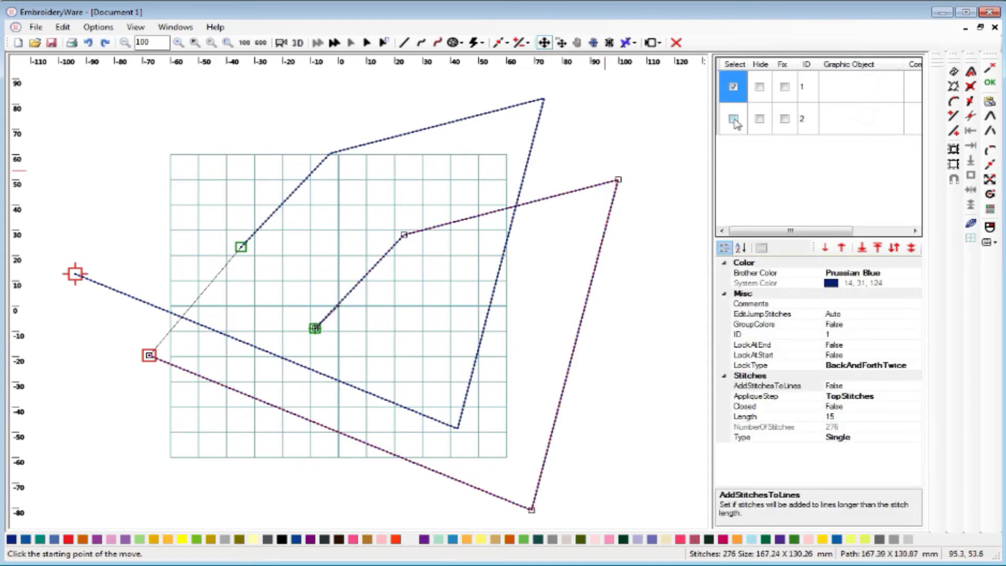
left_click(734, 120)
left_click(736, 126)
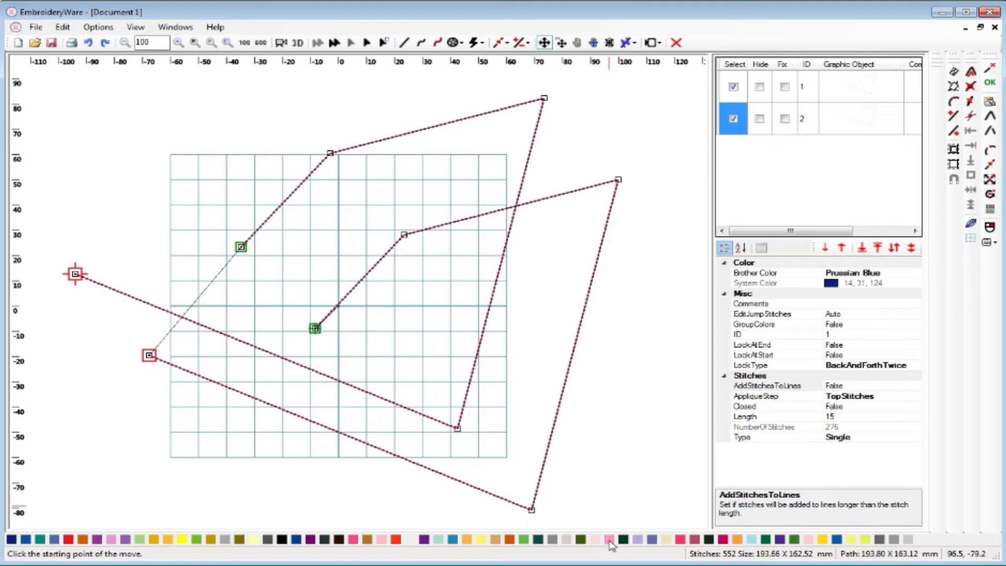
left_click(744, 67)
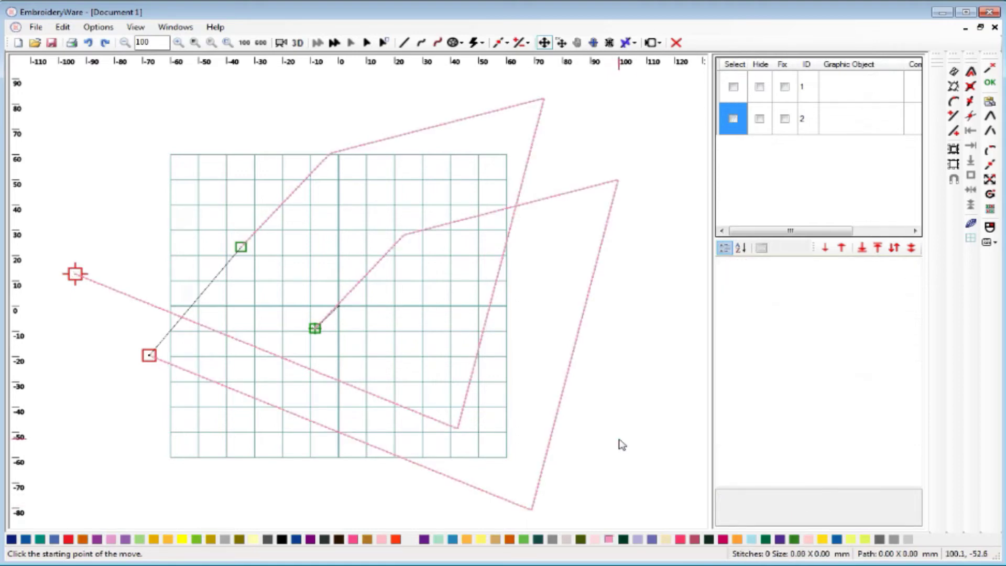
Select the copied shape, set its thread colour to Carmine, and deselect it.
left_click(734, 120)
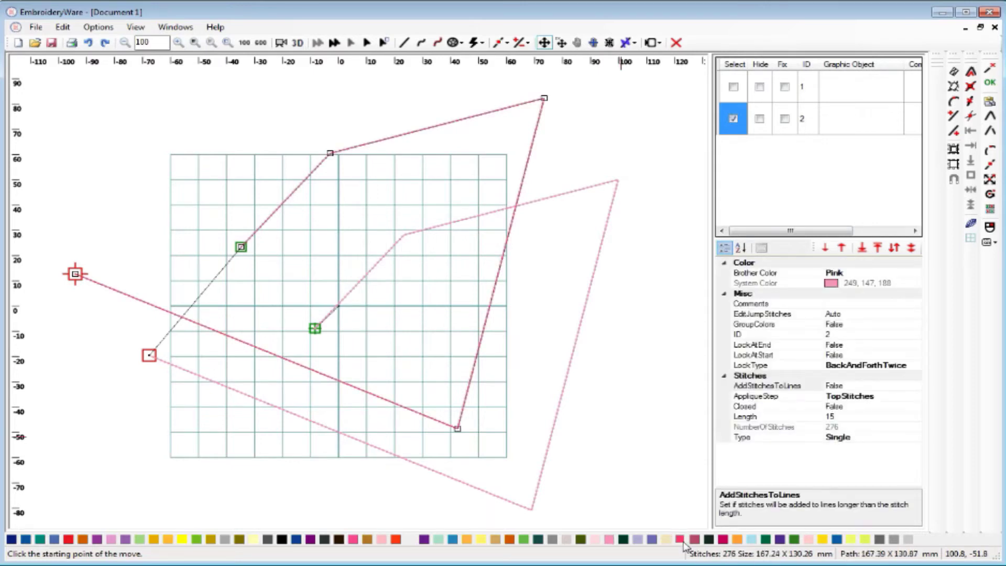
left_click(680, 540)
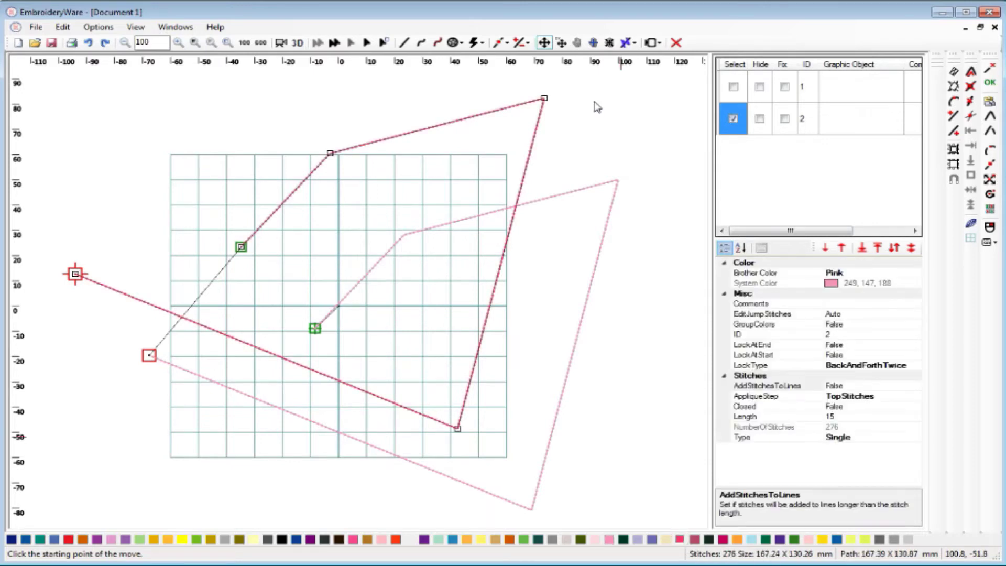
left_click(733, 116)
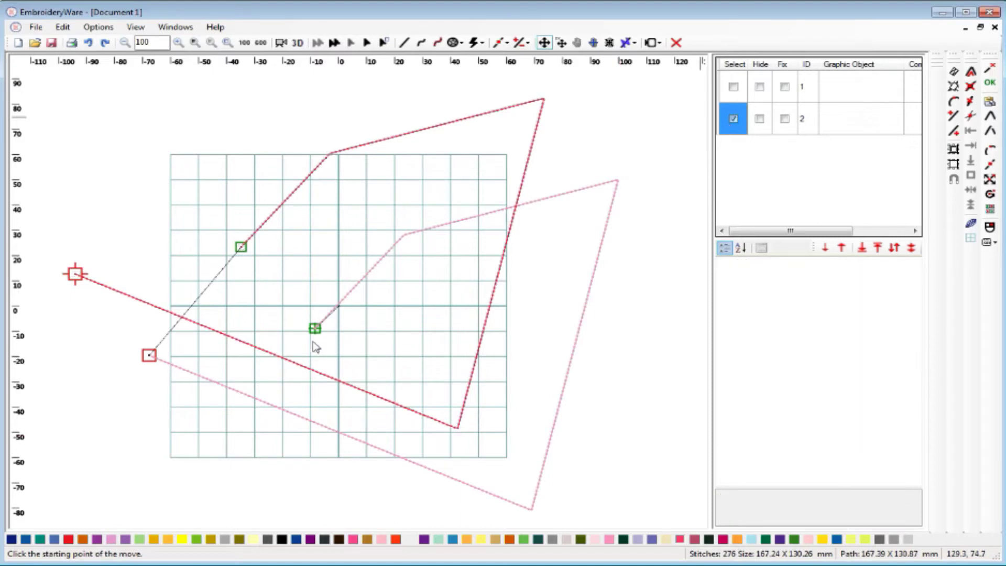
Delete the Carmine copy and select the remaining pink shape.
left_click(734, 118)
left_click(676, 43)
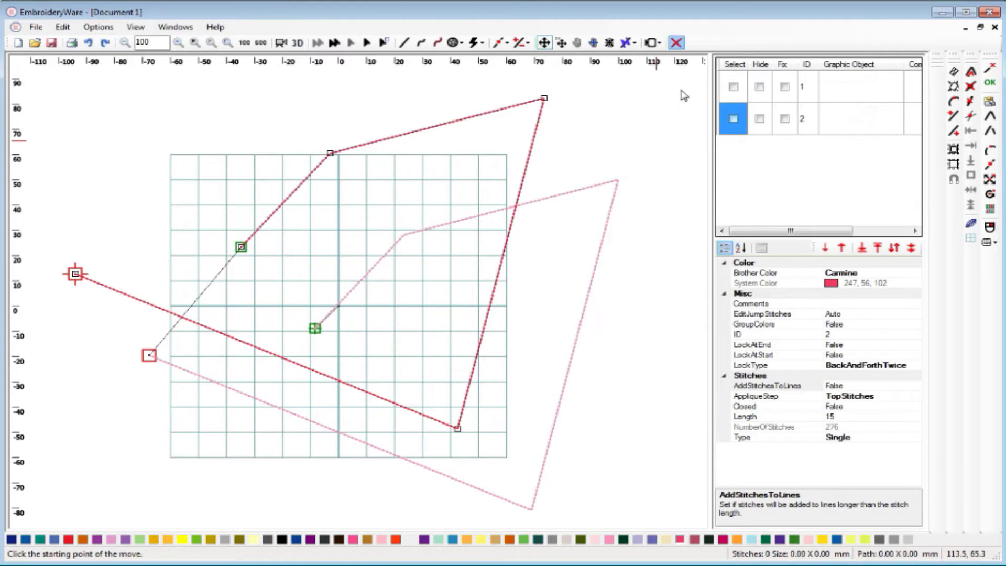
left_click(734, 89)
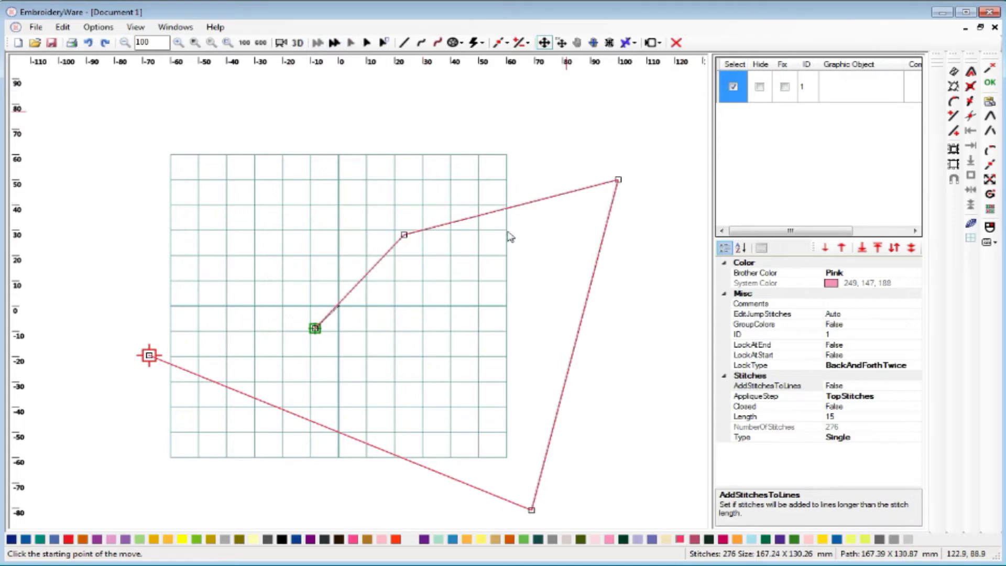
Align the shape's upper-right point in X with its lower-right point using Align Point X.
left_click(505, 44)
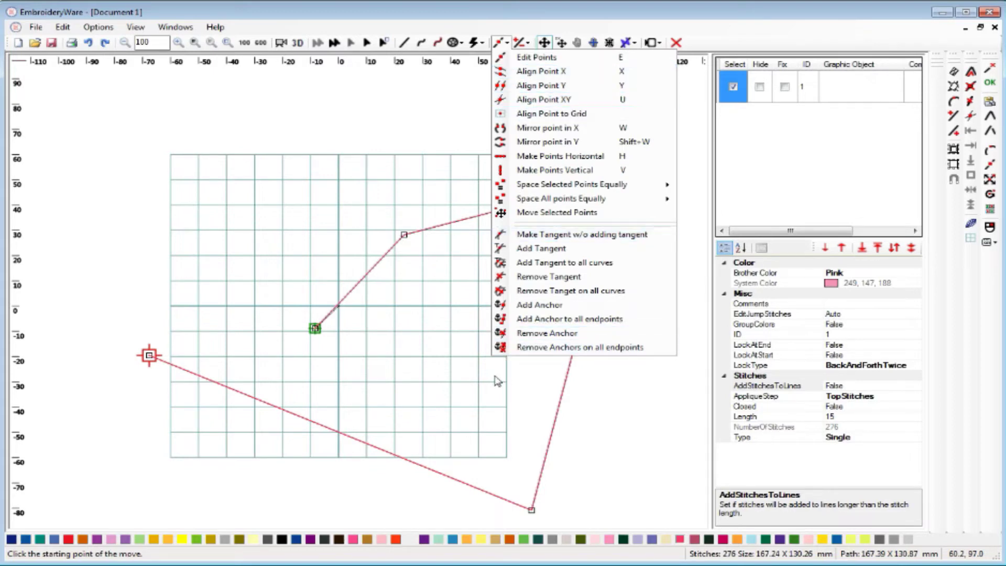
left_click(512, 77)
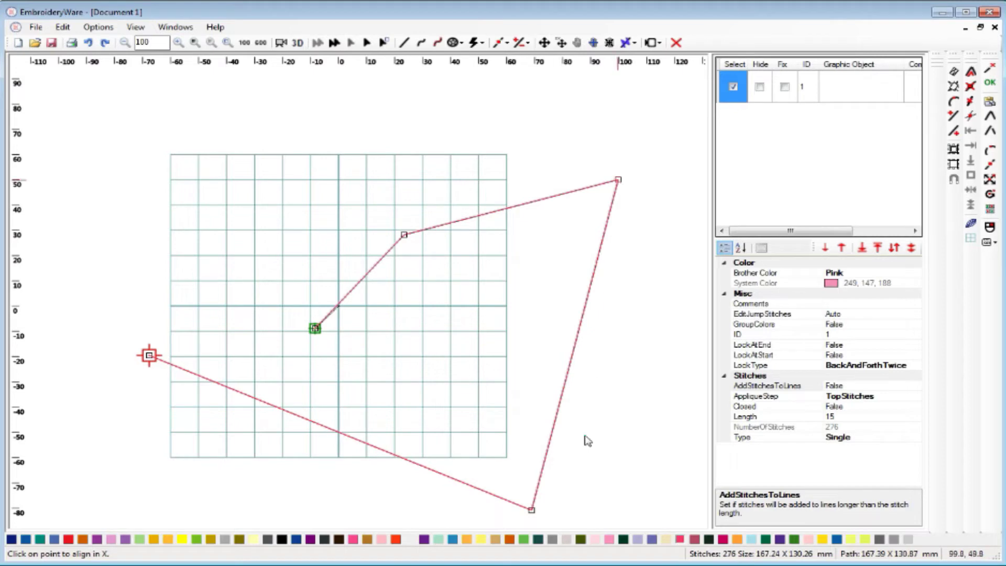
left_click(619, 180)
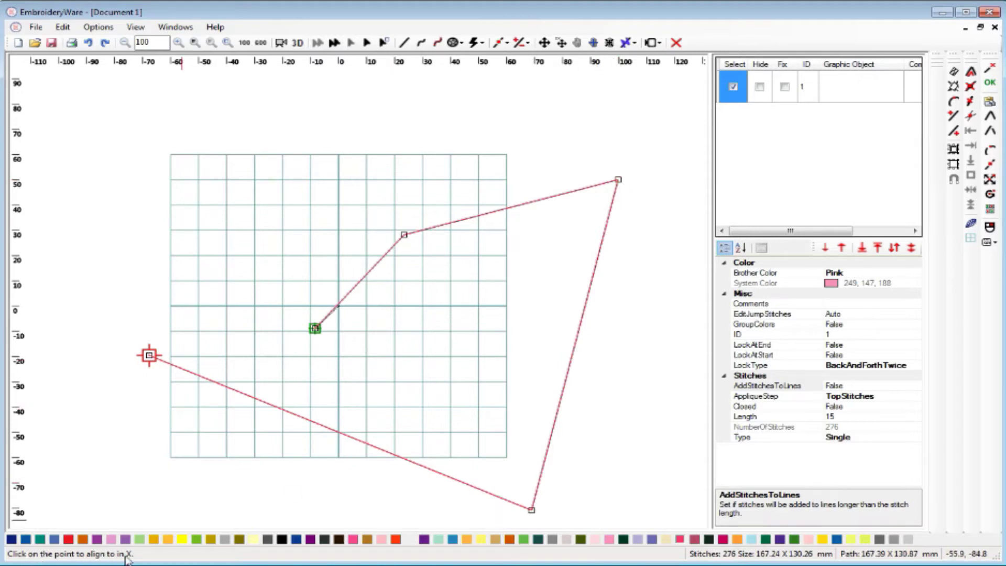
left_click(618, 180)
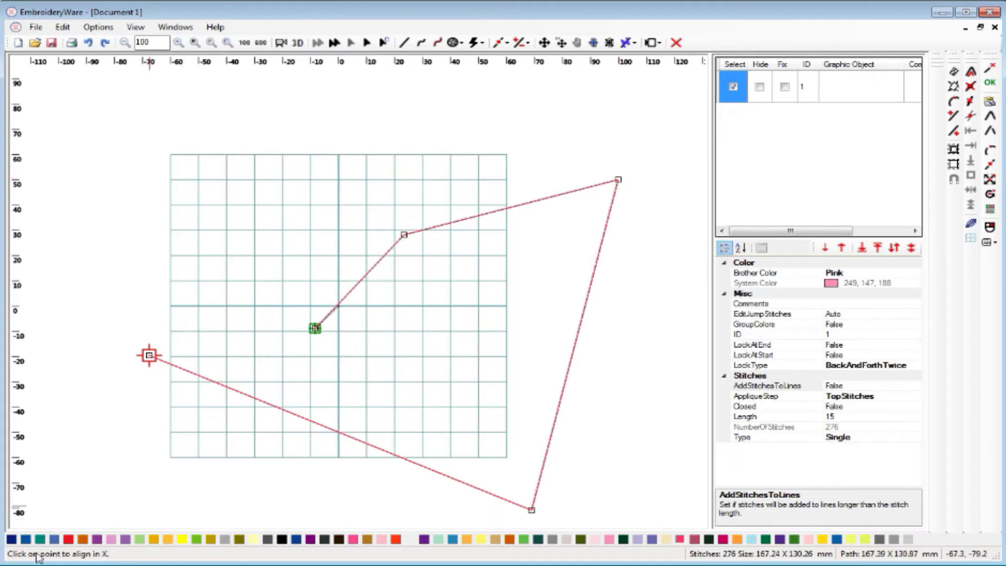
left_click(532, 510)
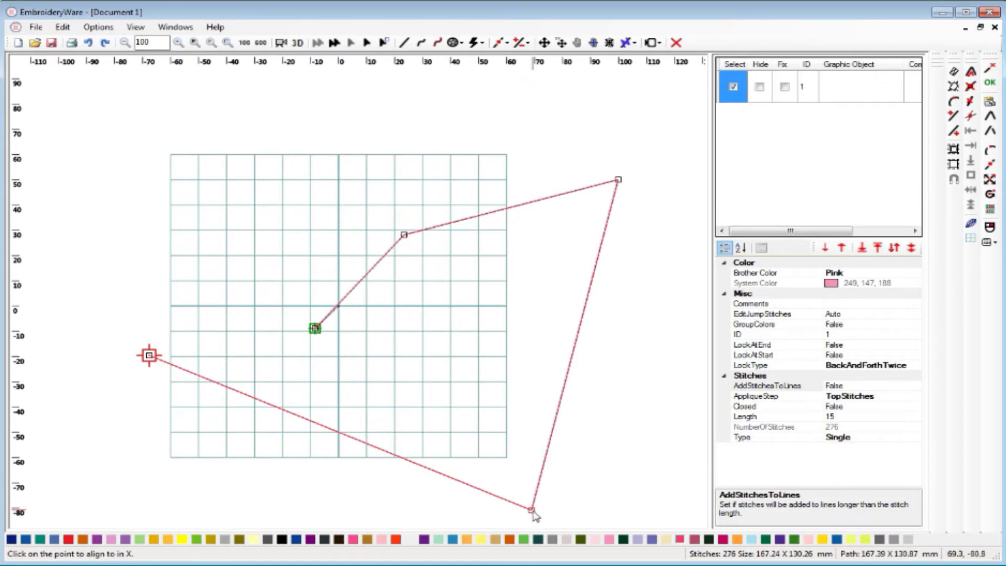
left_click(532, 510)
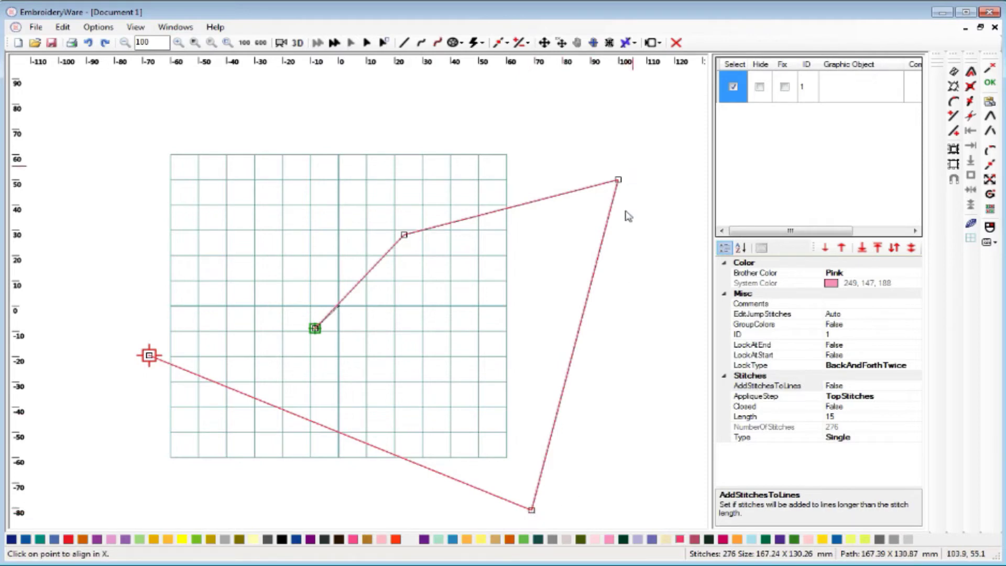
left_click(618, 181)
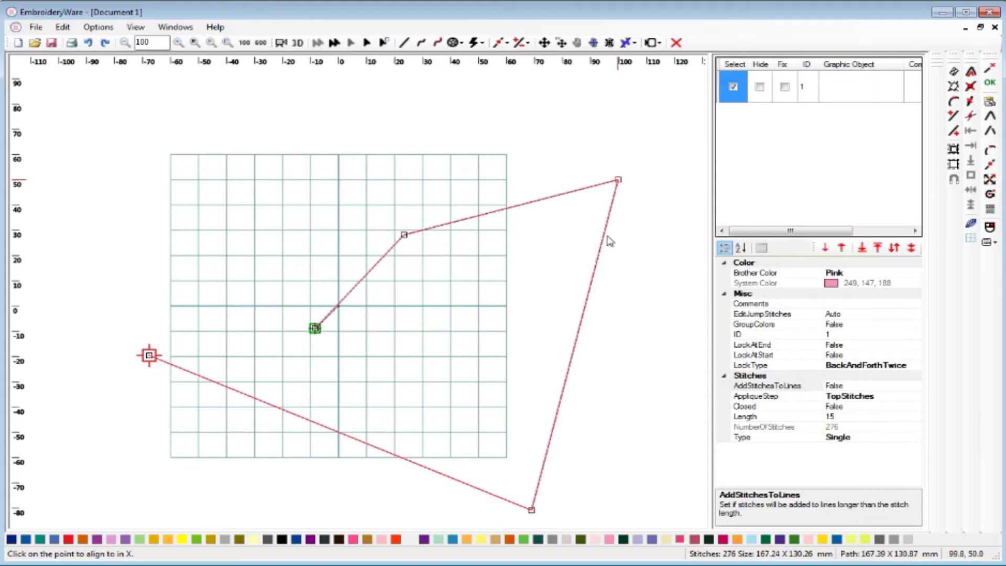
left_click(531, 511)
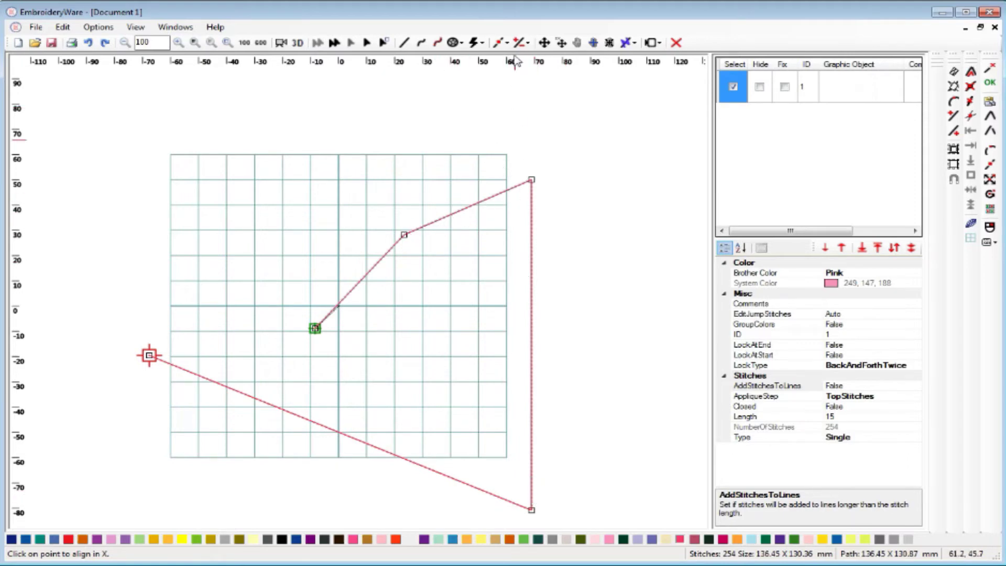
Align the upper-right point in Y with the adjacent upper-left point, and the start point in X with that same upper-left point.
left_click(501, 47)
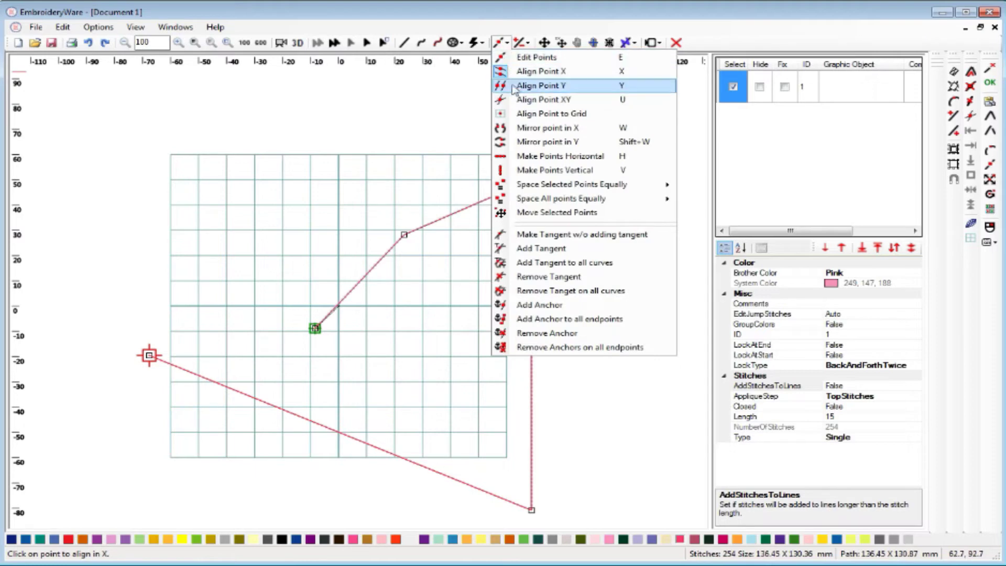
left_click(539, 85)
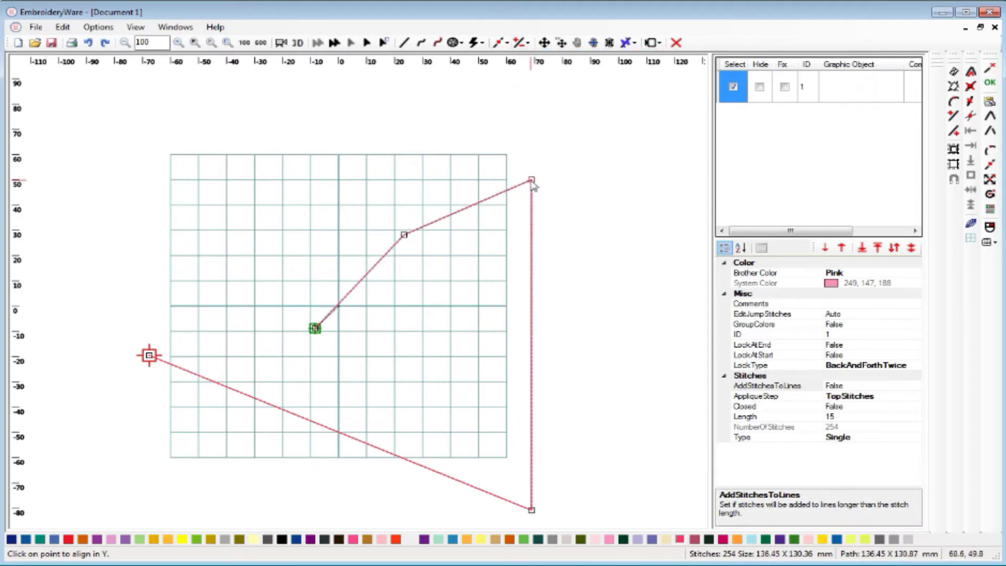
left_click(532, 181)
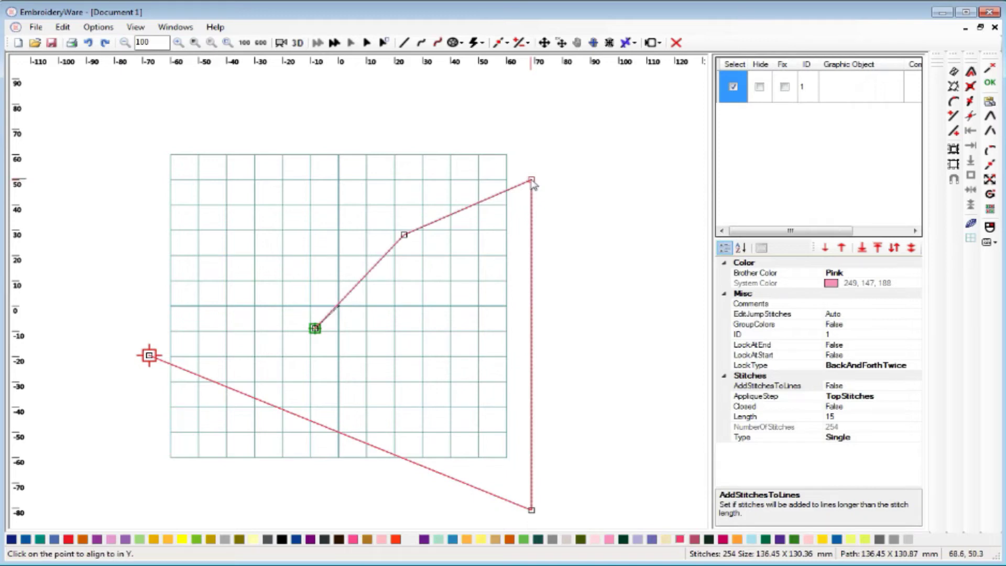
left_click(405, 235)
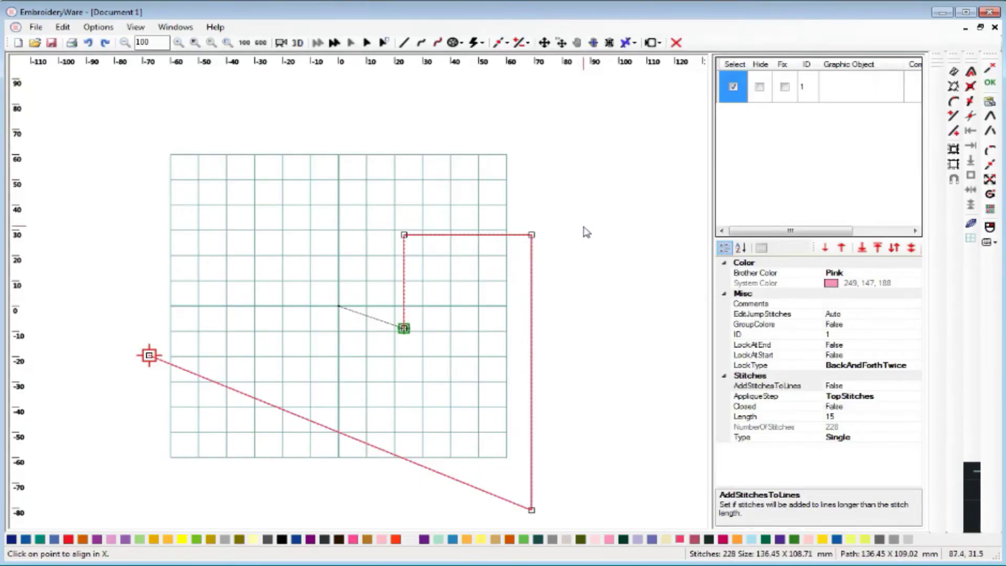
Align the shape's end point in both X and Y with its start point using Align Point XY.
left_click(502, 43)
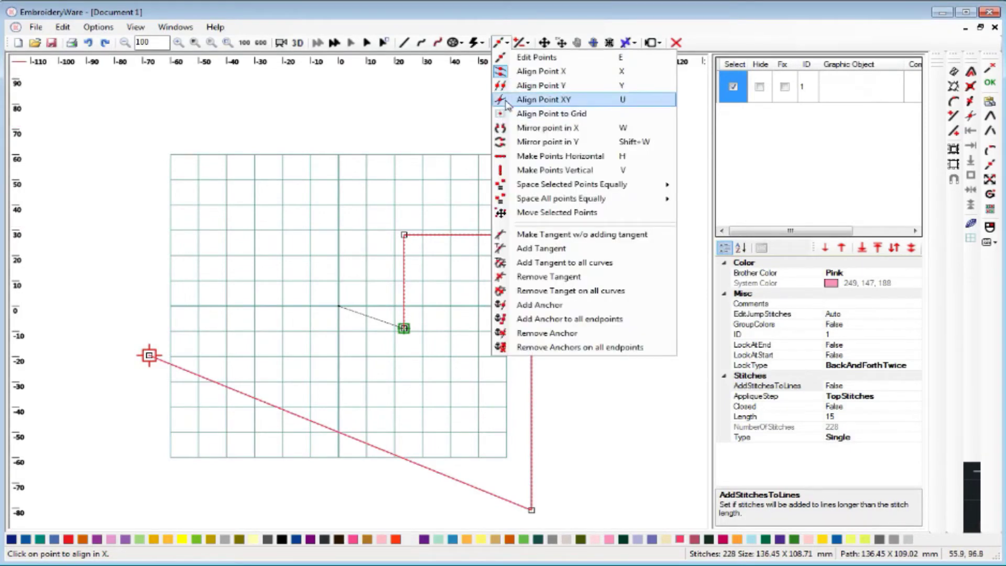
left_click(506, 101)
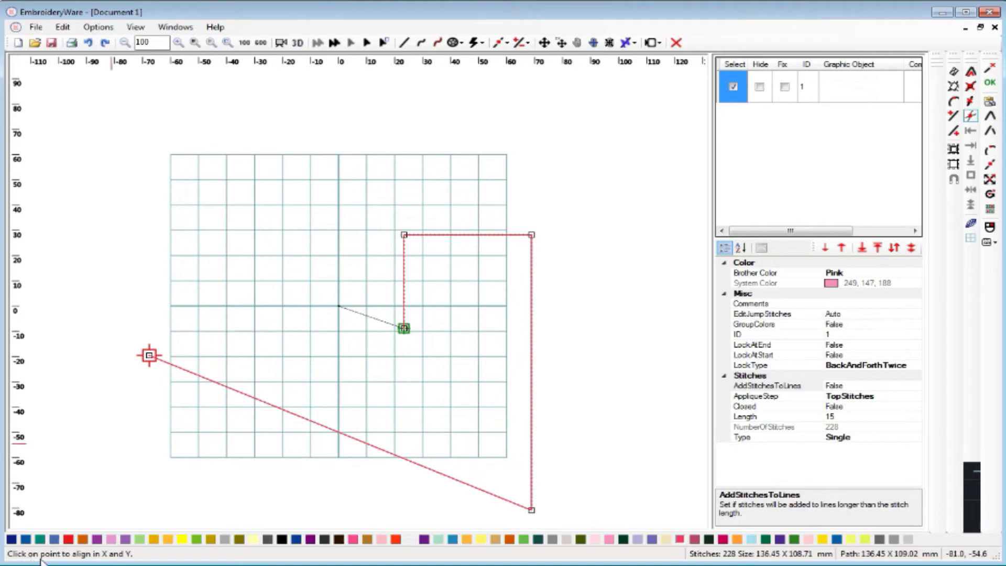
left_click(149, 356)
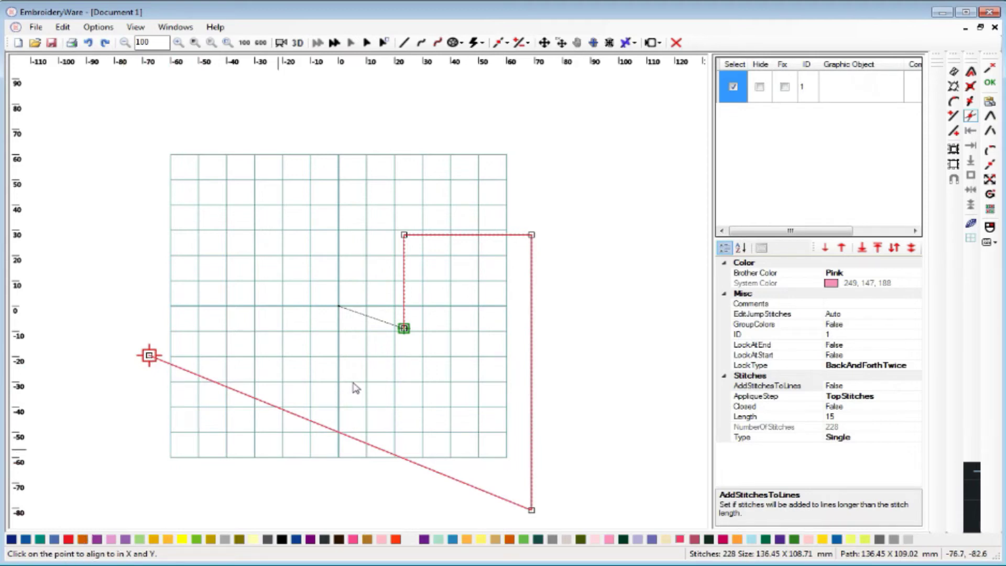
left_click(404, 330)
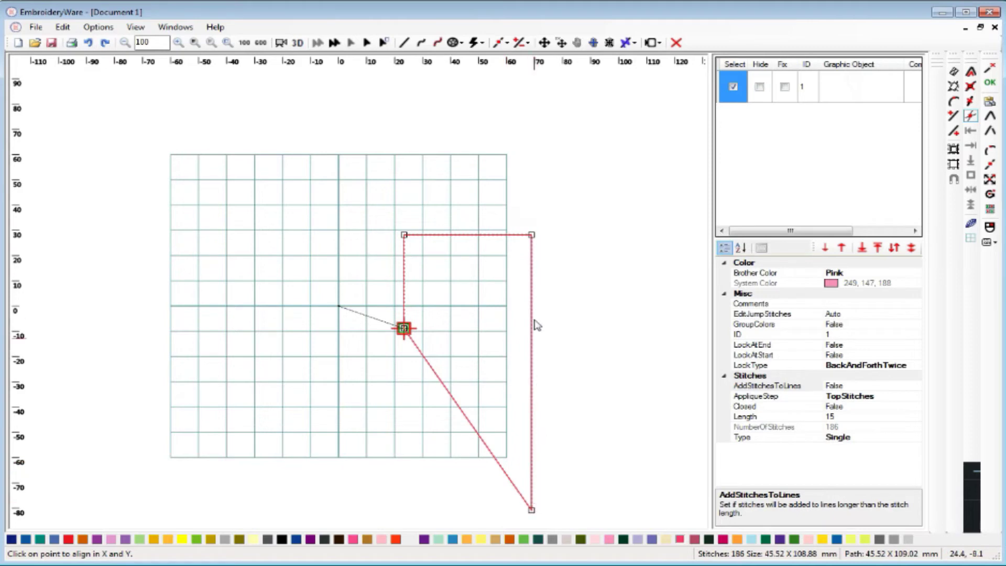
Align the lower-right point in Y with the start point to complete the rectangle.
left_click(506, 42)
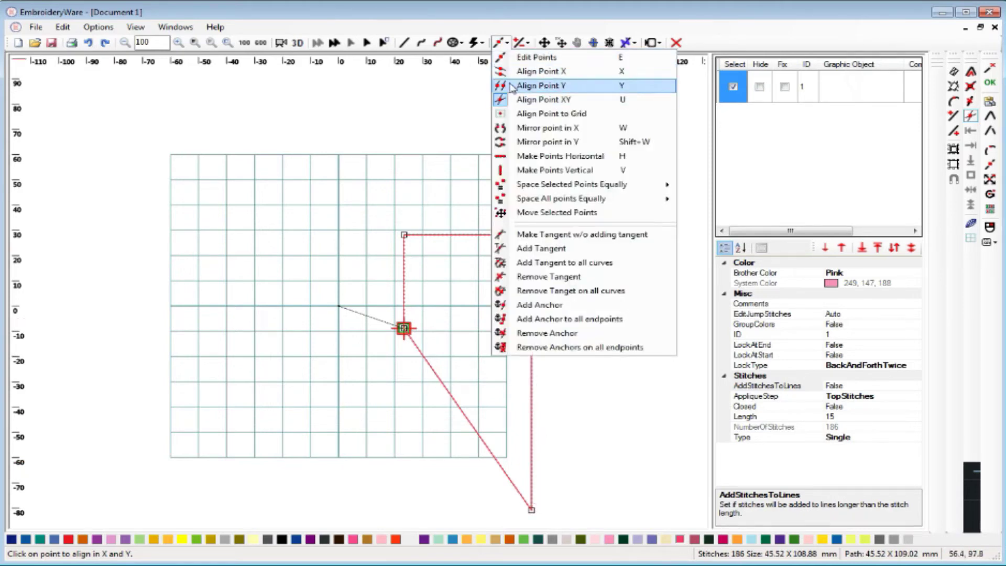
left_click(511, 85)
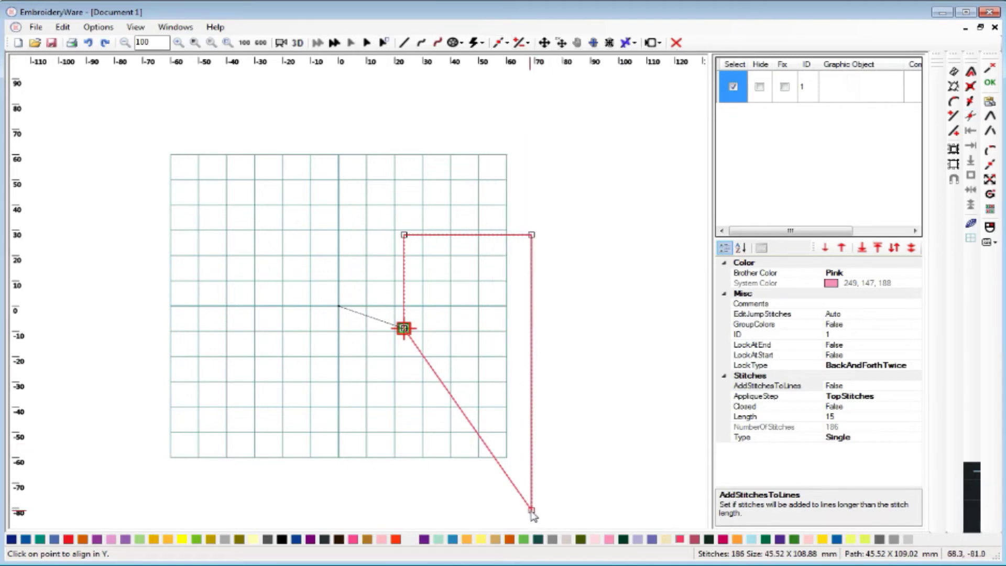
left_click(532, 510)
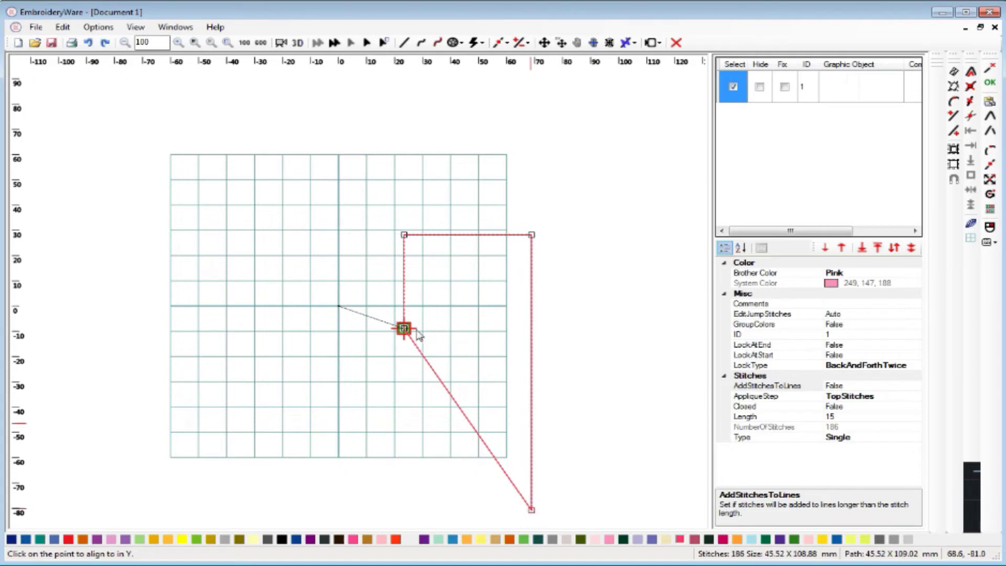
left_click(404, 330)
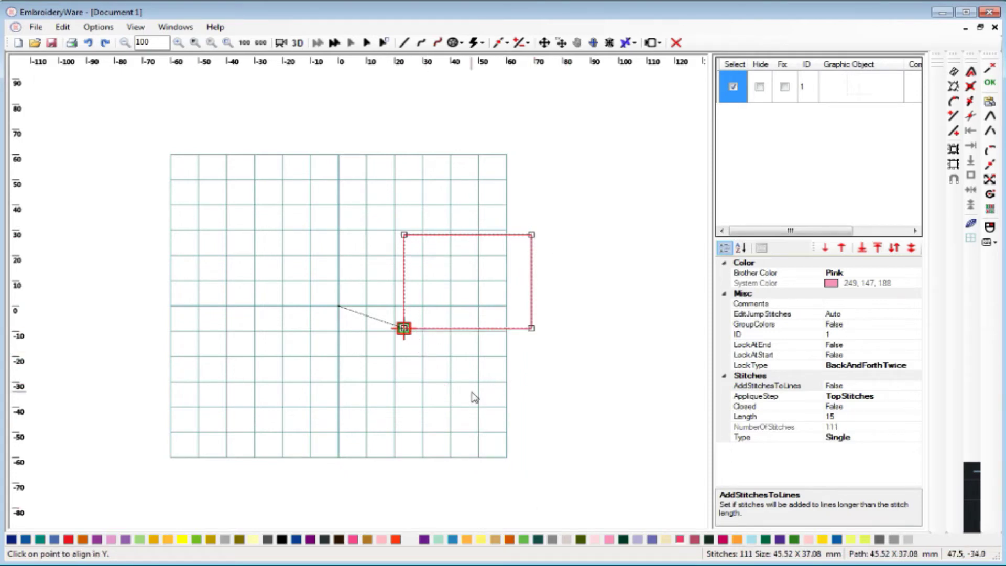
With snapping on, move the rectangle's upper-left point to (0, 60) and both its end and start points to (0, 0).
left_click(499, 47)
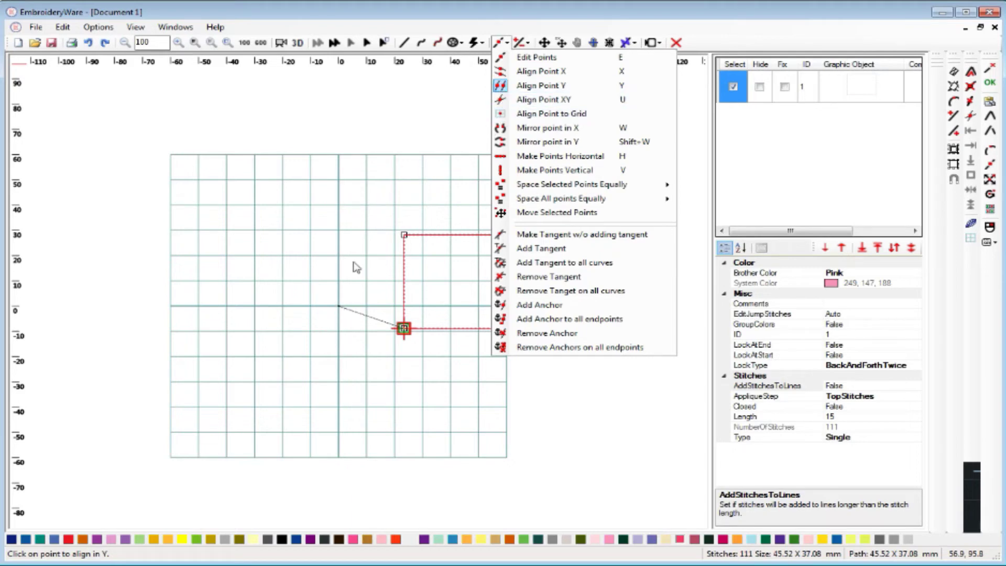
left_click(442, 153)
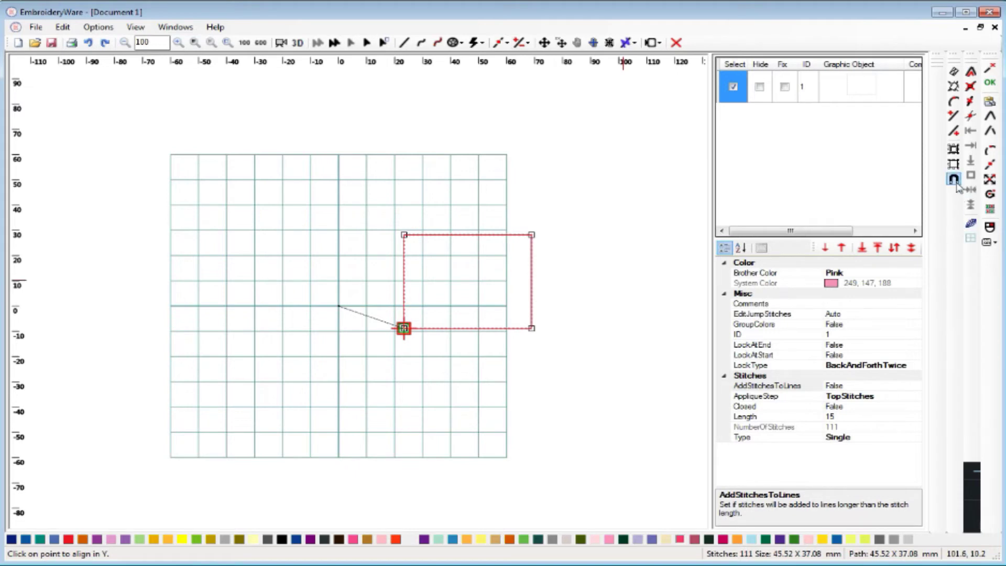
left_click(505, 43)
left_click(510, 58)
left_click(405, 236)
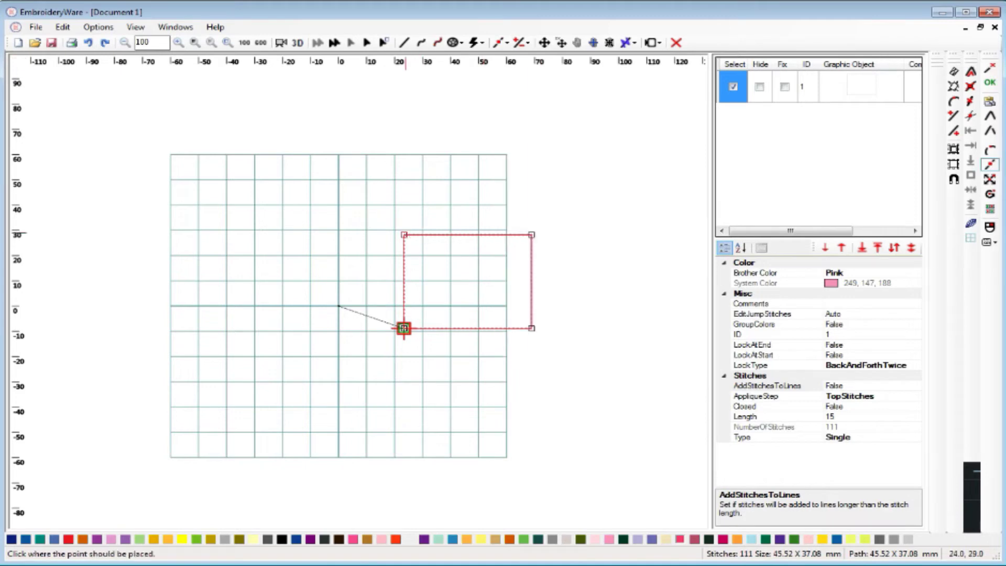
left_click(340, 159)
left_click(404, 329)
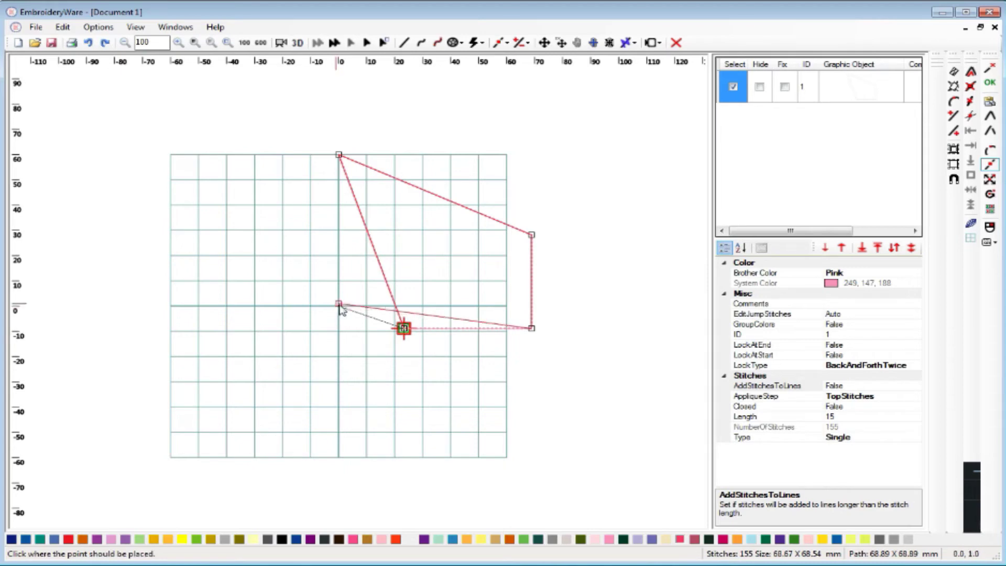
left_click(339, 306)
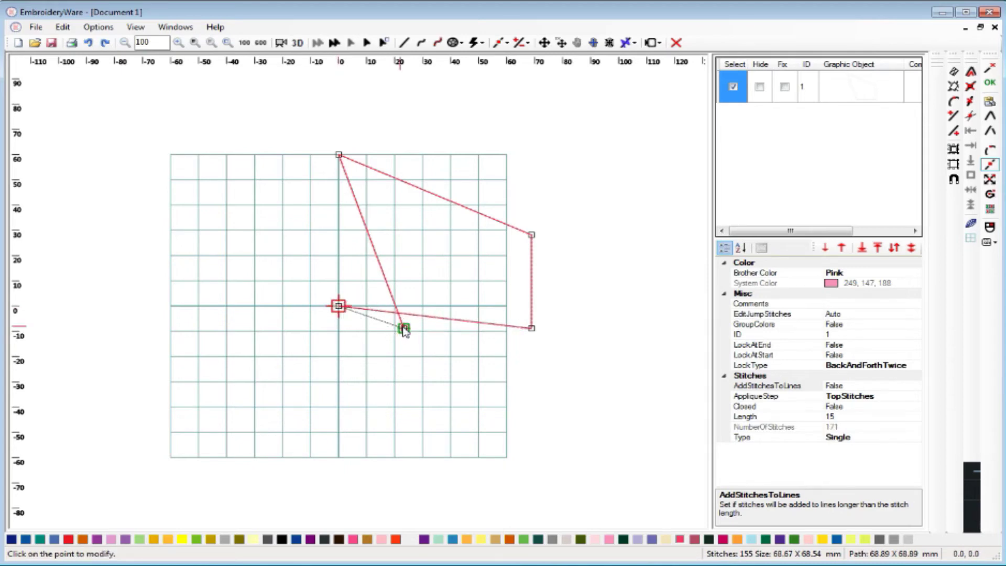
left_click(404, 329)
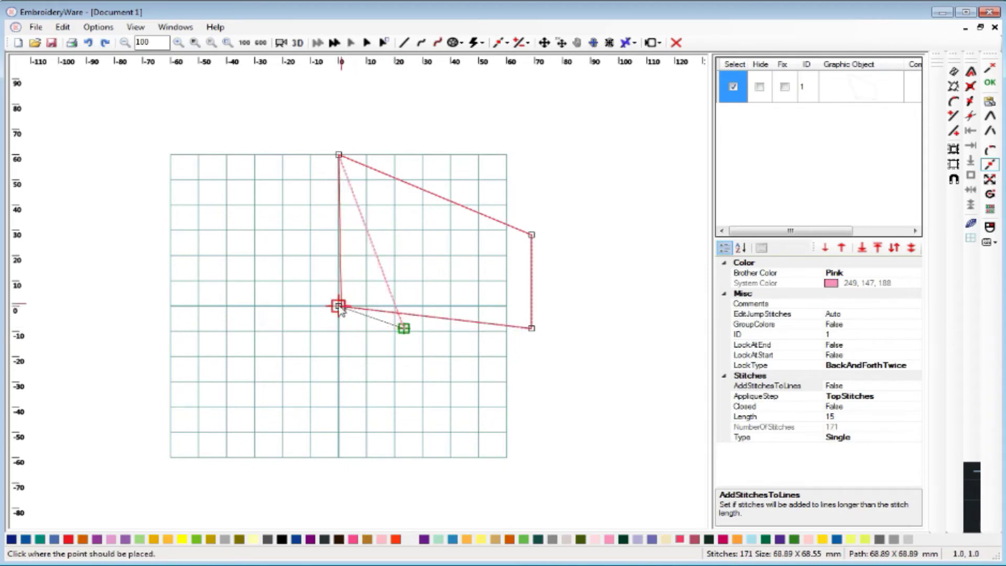
left_click(339, 307)
Move the rectangle's upper-right point to (60, 60) and its lower-right point to (60, 0).
left_click(533, 235)
left_click(506, 155)
left_click(531, 328)
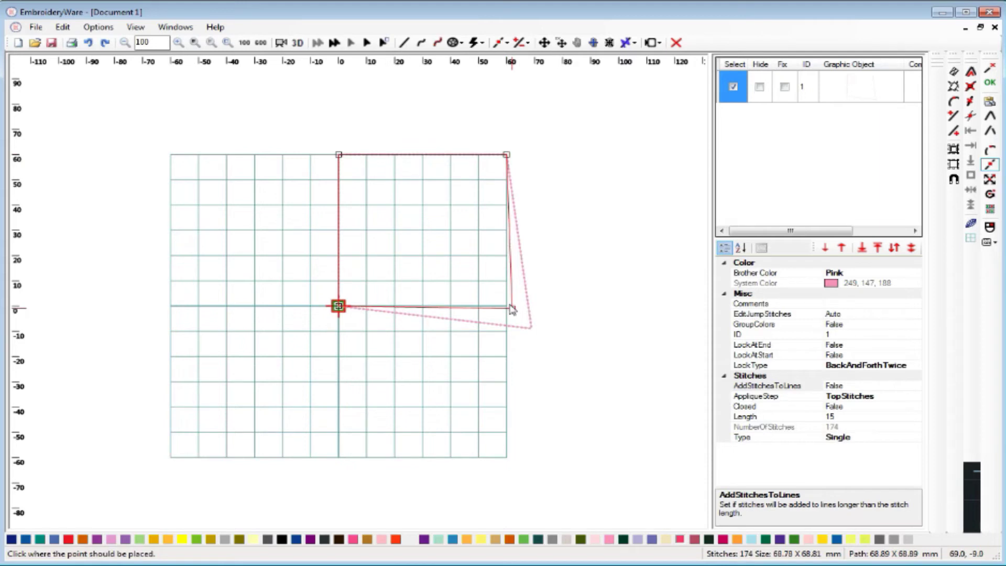
left_click(507, 307)
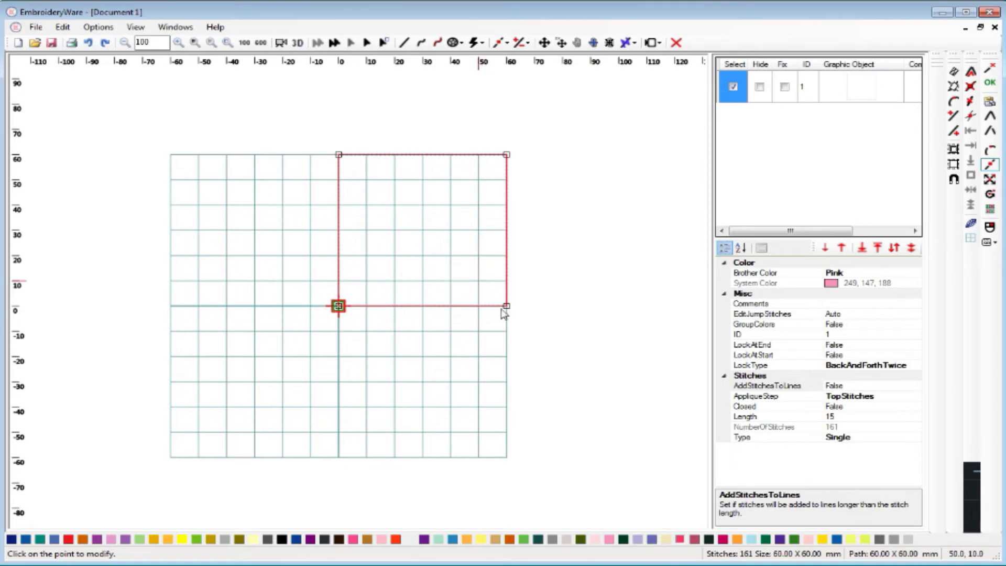
Use Align Point to Grid to place the lower-right point at (50, 10) and the upper-right point at (50, 60).
left_click(505, 43)
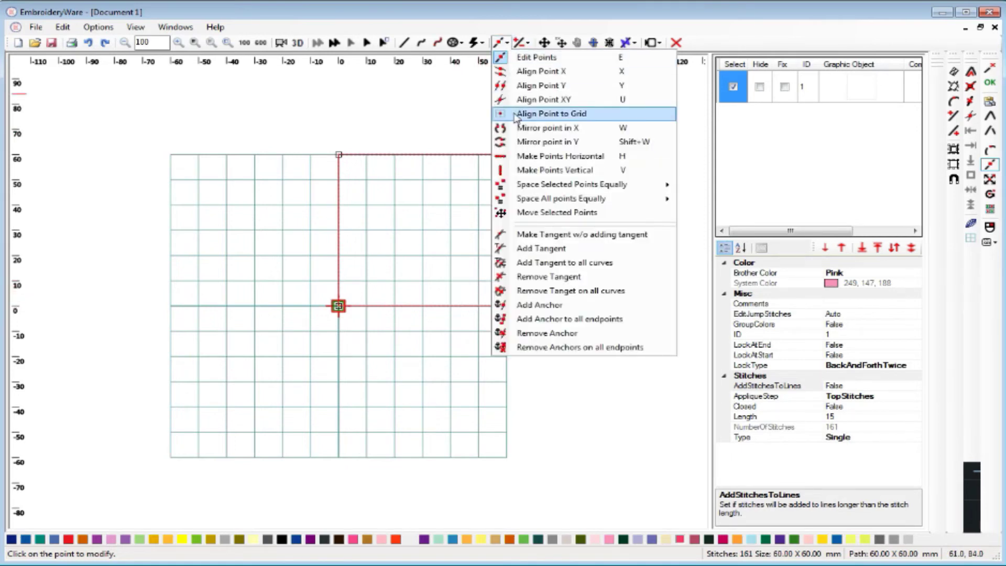
left_click(515, 114)
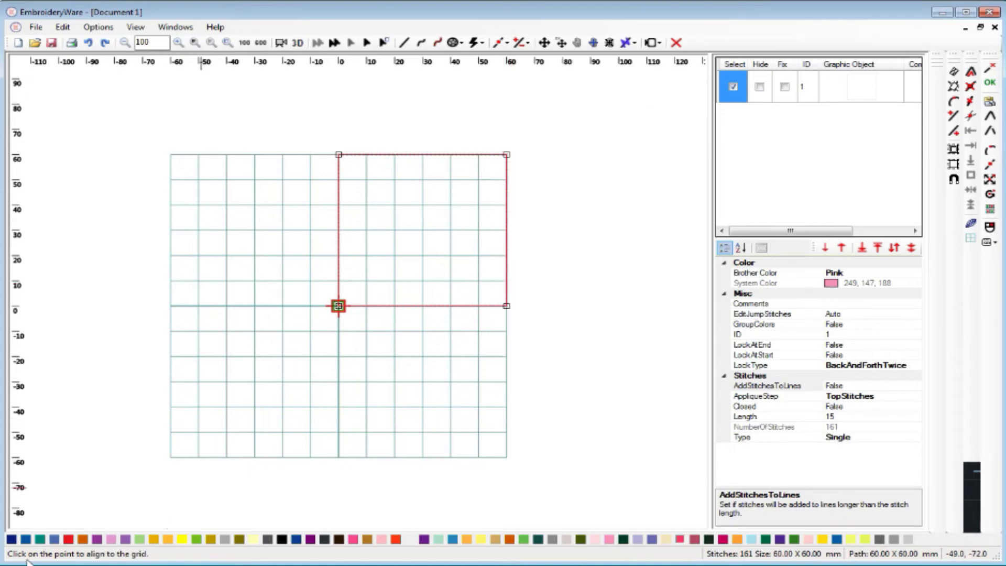
left_click(506, 307)
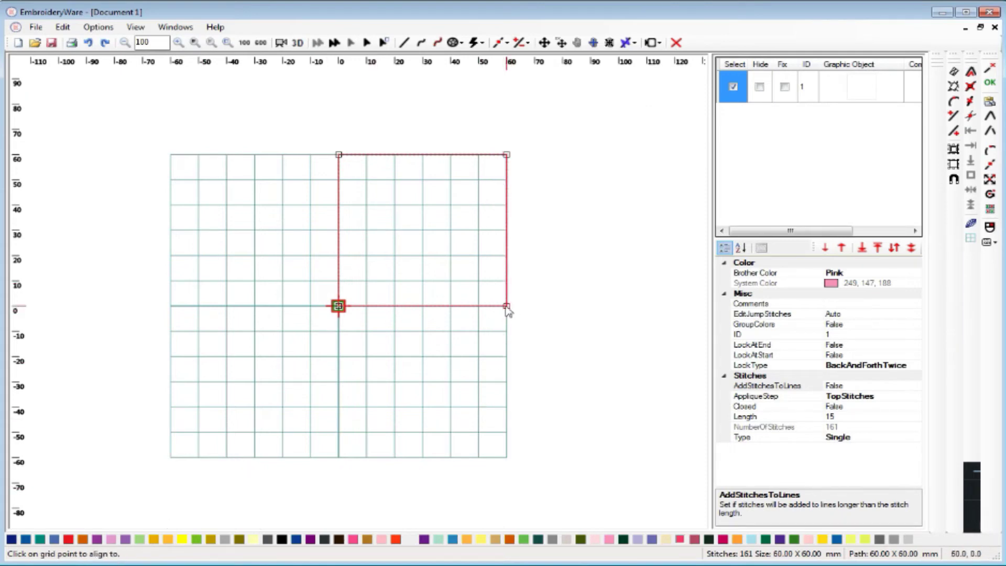
left_click(479, 281)
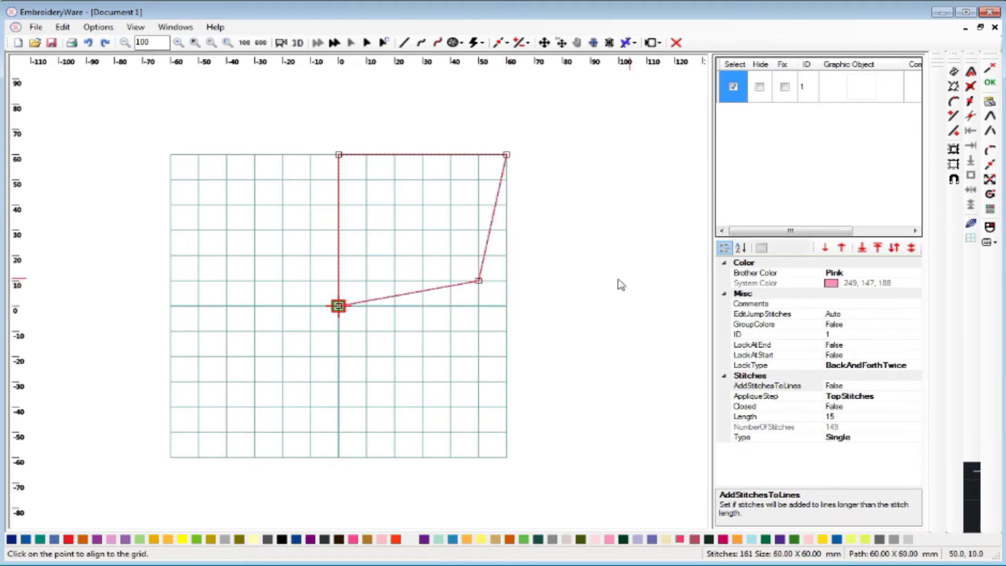
left_click(506, 155)
left_click(479, 156)
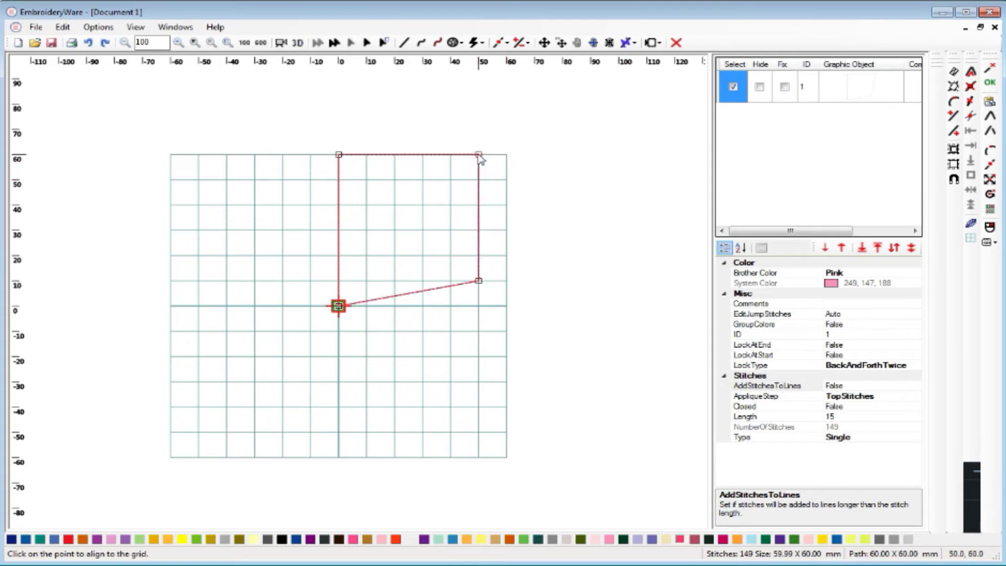
Align the end point to about (1, 10) and the start point to (0, 10) on the grid.
left_click(339, 306)
left_click(341, 286)
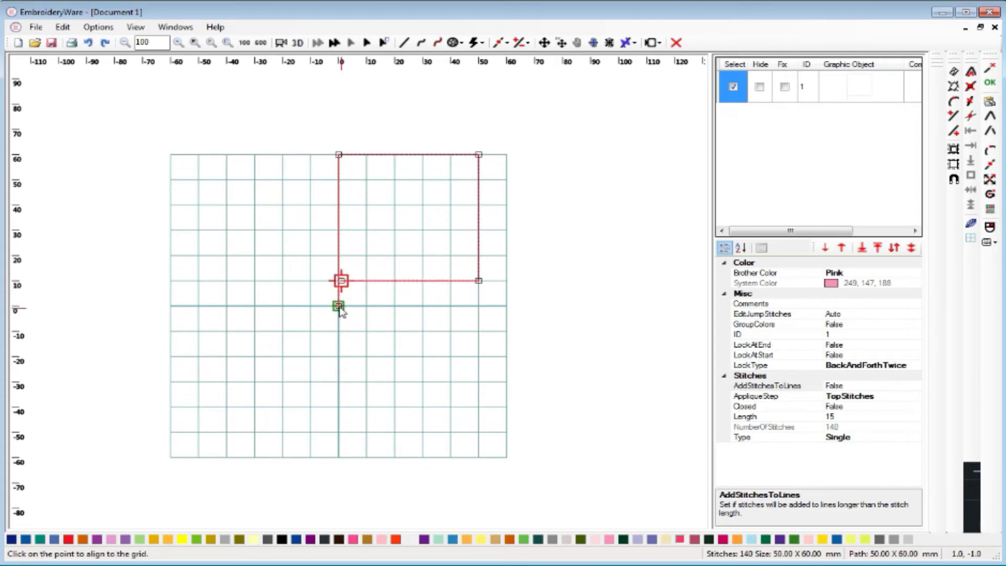
left_click(341, 283)
left_click(339, 282)
scroll(439, 336, "up", 2)
scroll(439, 340, "up", 3)
scroll(513, 420, "up", 1)
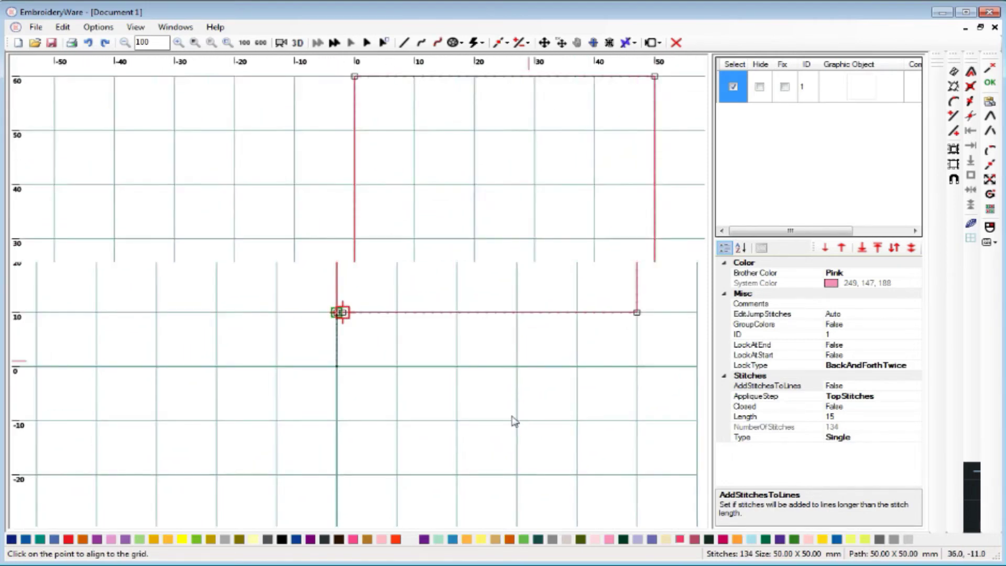
Zoom in and out on the rectangle in increments, and set the zoom level to 100.
left_click(178, 44)
left_click(178, 44)
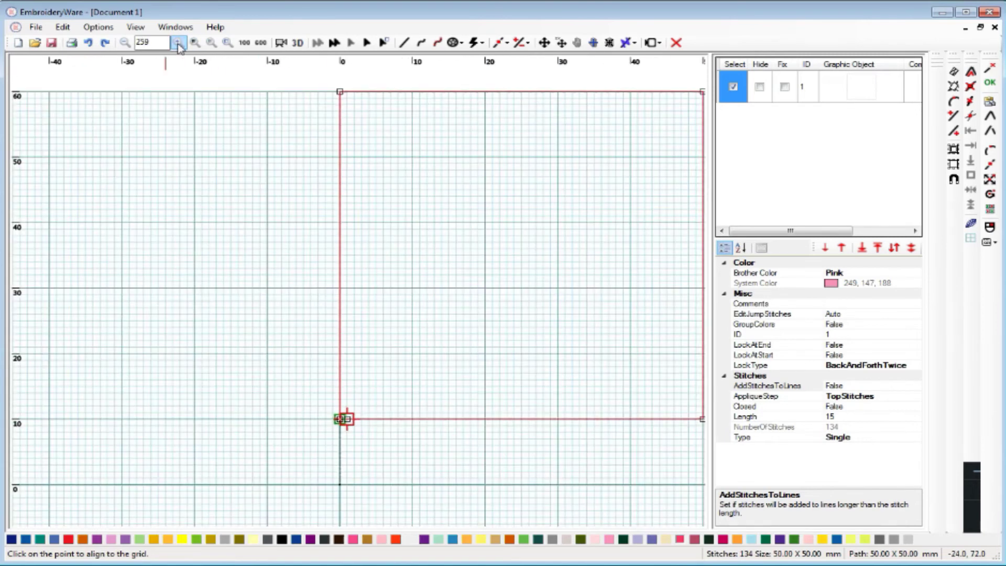
left_click(178, 44)
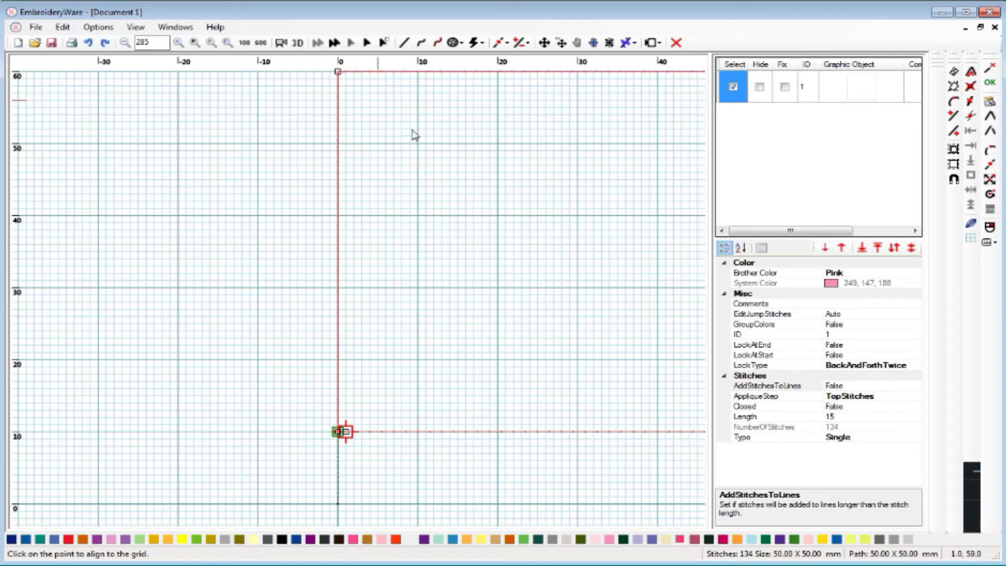
left_click(125, 43)
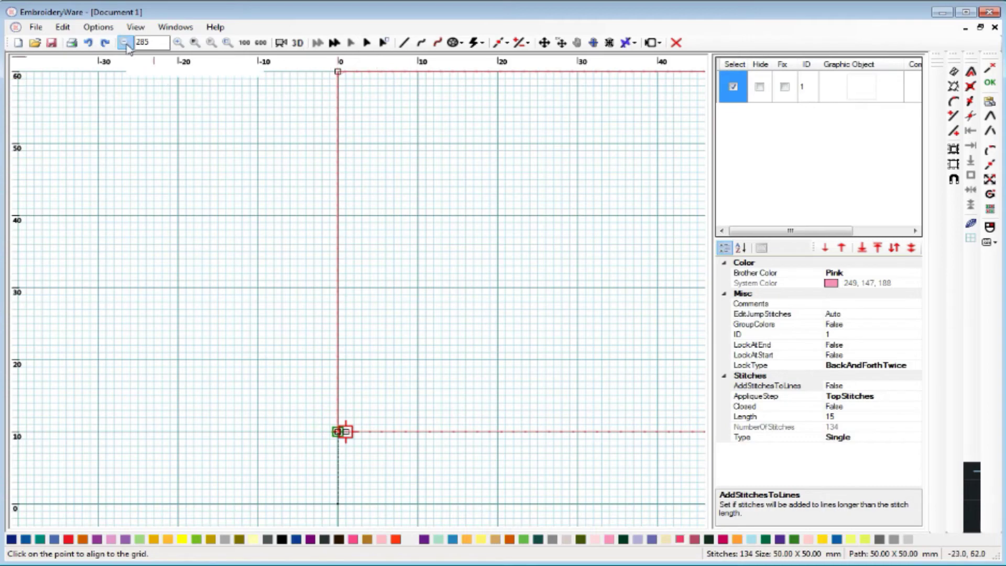
left_click(125, 43)
left_click(124, 43)
double_click(142, 43)
type("1")
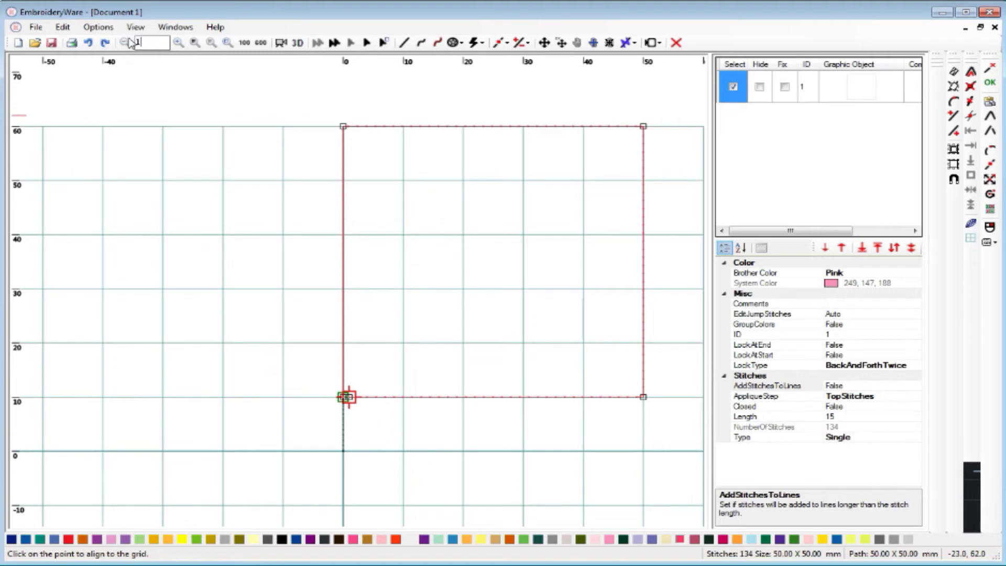
type("00")
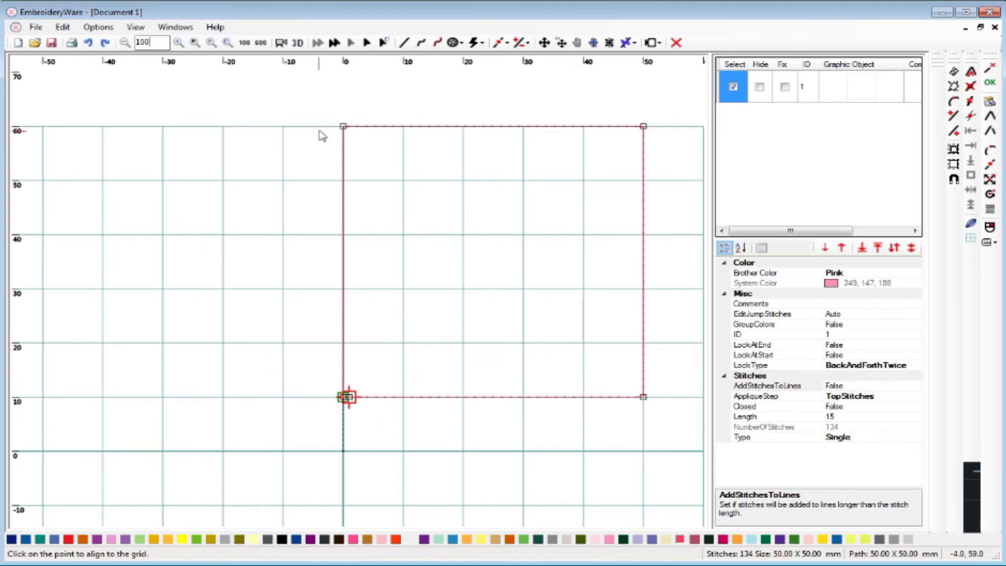
key("Return")
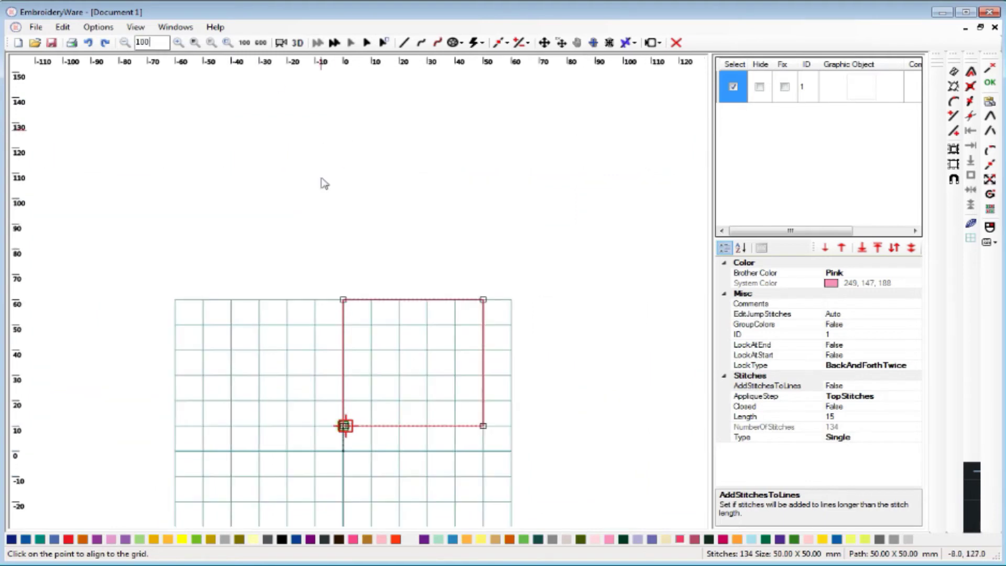
Inspect the rectangle's start and end points at zoom level 600, and zoom back out to the whole rectangle.
left_click(261, 42)
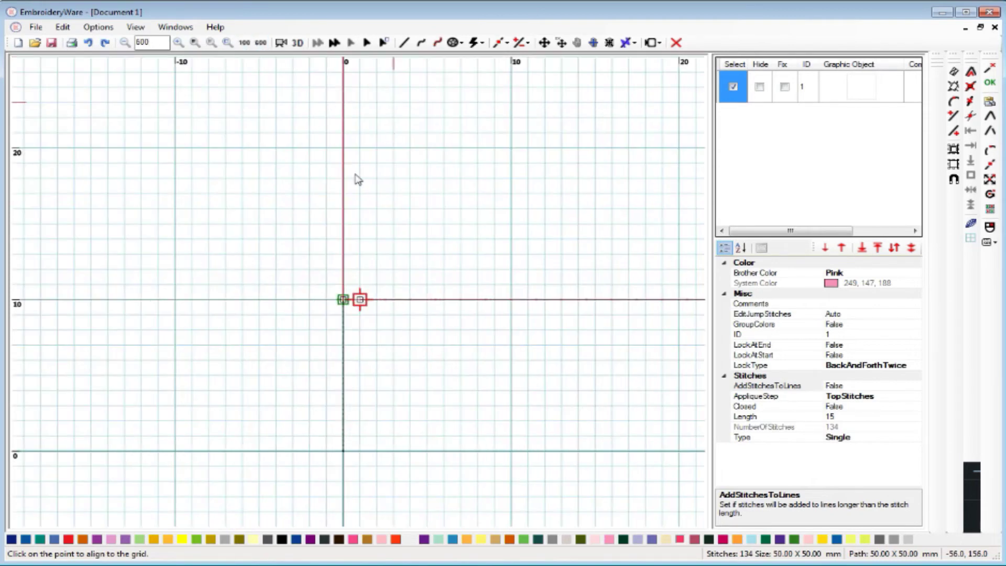
left_click_drag(331, 193, 268, 310)
scroll(268, 310, "down", 1)
scroll(271, 314, "down", 5)
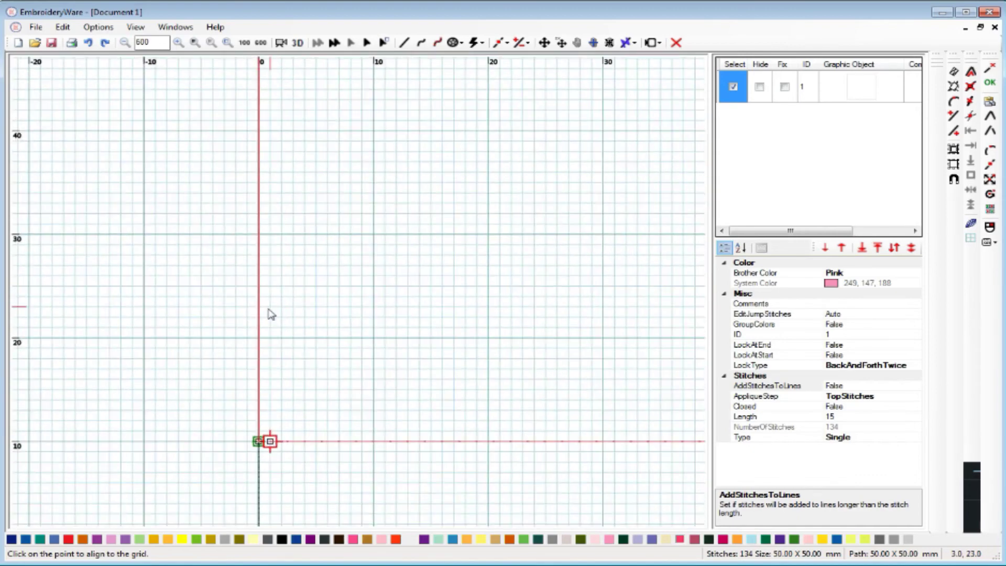
scroll(365, 291, "down", 3)
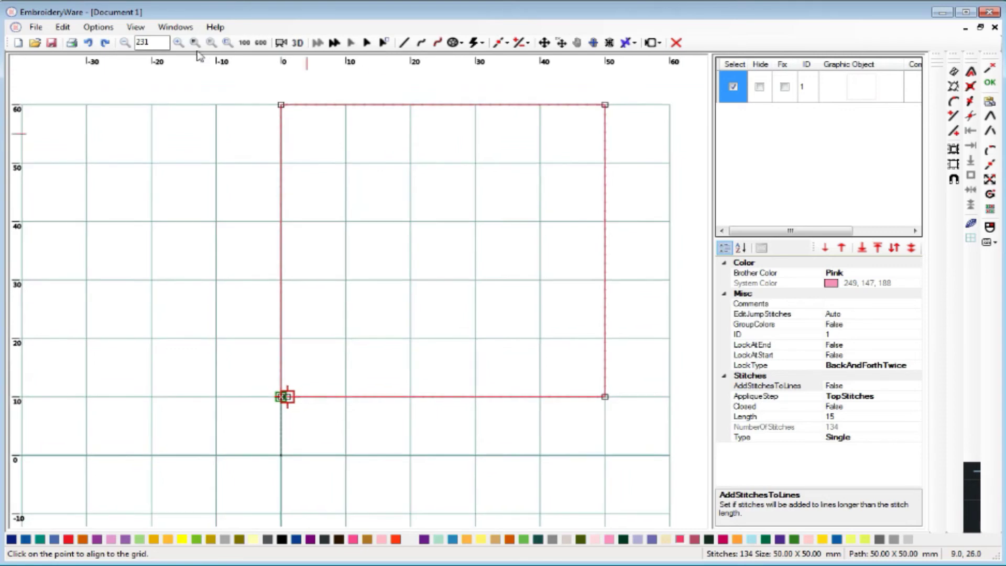
Hide the grid and view the rectangle's upper-left corner at zoom level 600.
left_click(260, 42)
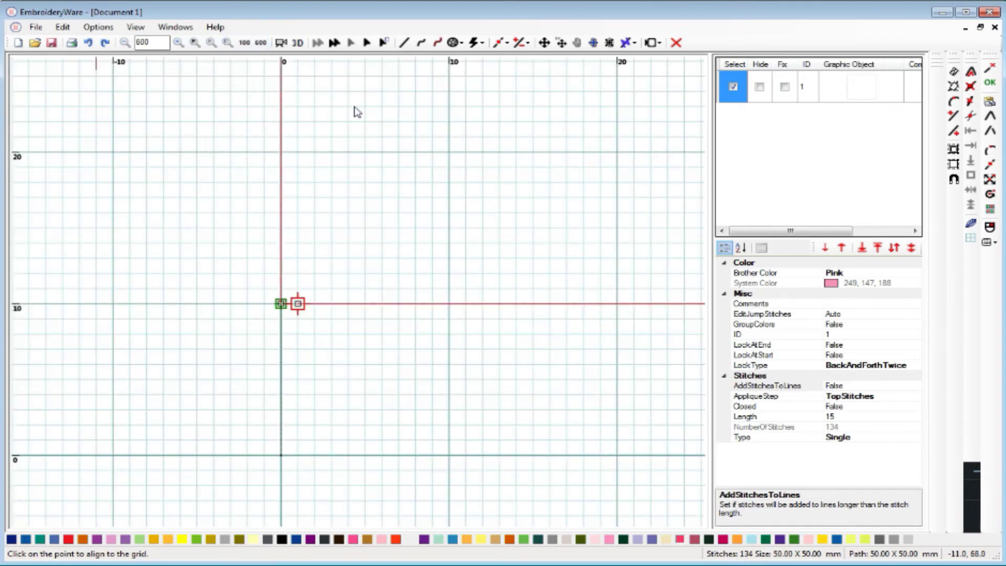
left_click_drag(368, 152, 330, 357)
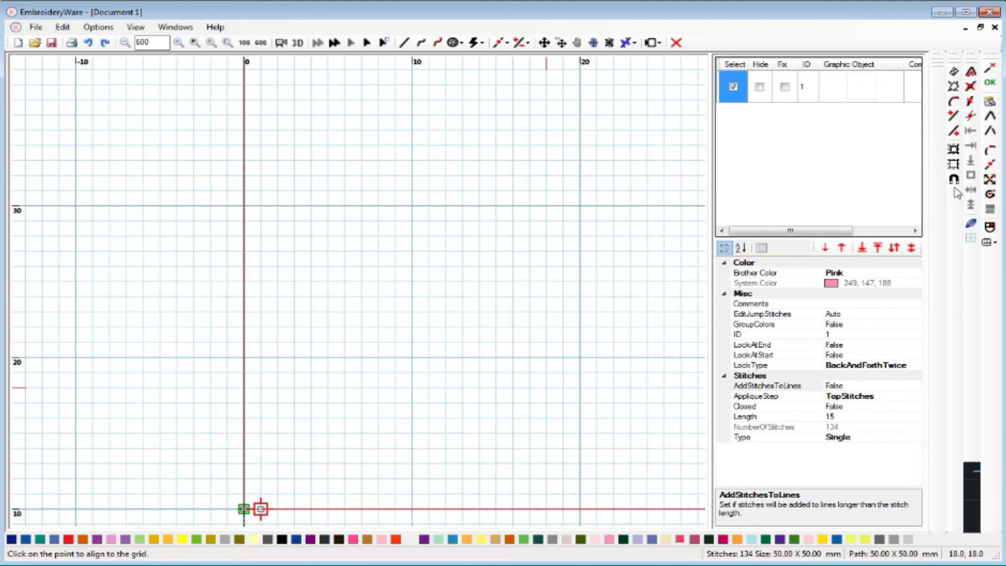
left_click(970, 239)
left_click_drag(465, 369, 471, 428)
left_click_drag(437, 205, 426, 475)
left_click_drag(266, 306, 273, 295)
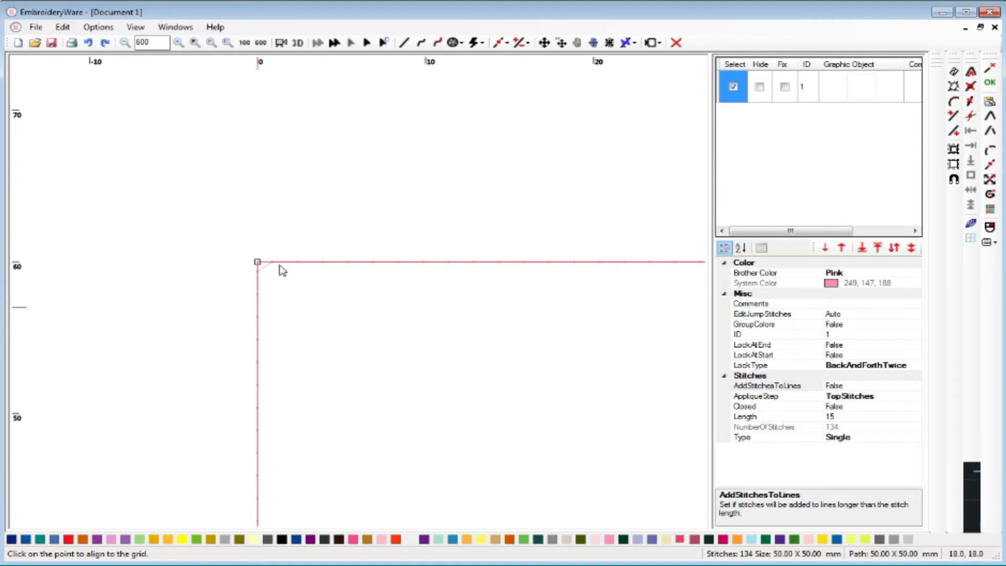
Pan the view at zoom level 100, and zoom to fit the selected rectangle.
left_click(245, 42)
left_click_drag(393, 166, 418, 300)
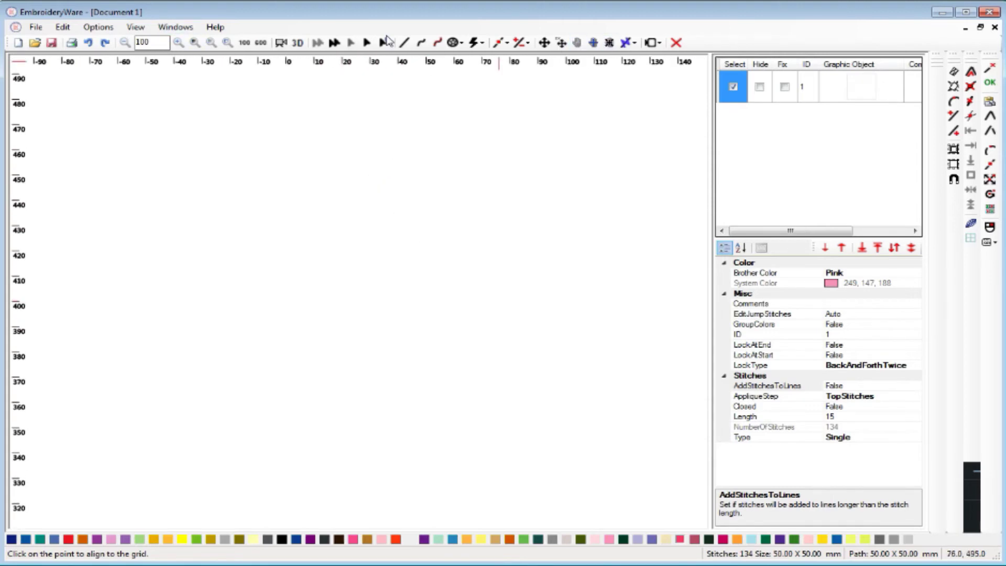
left_click(195, 43)
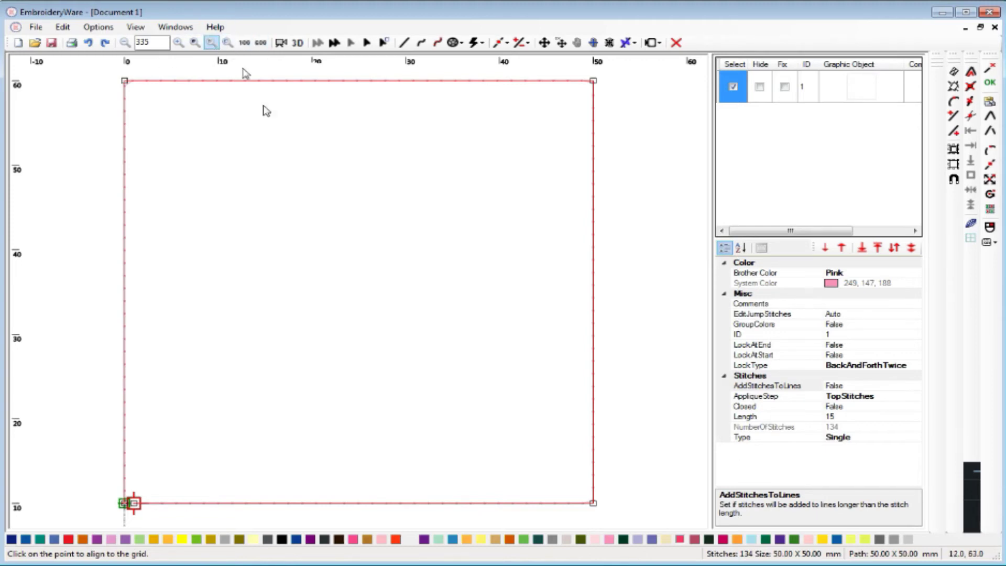
scroll(348, 201, "up", 1)
scroll(343, 198, "down", 2)
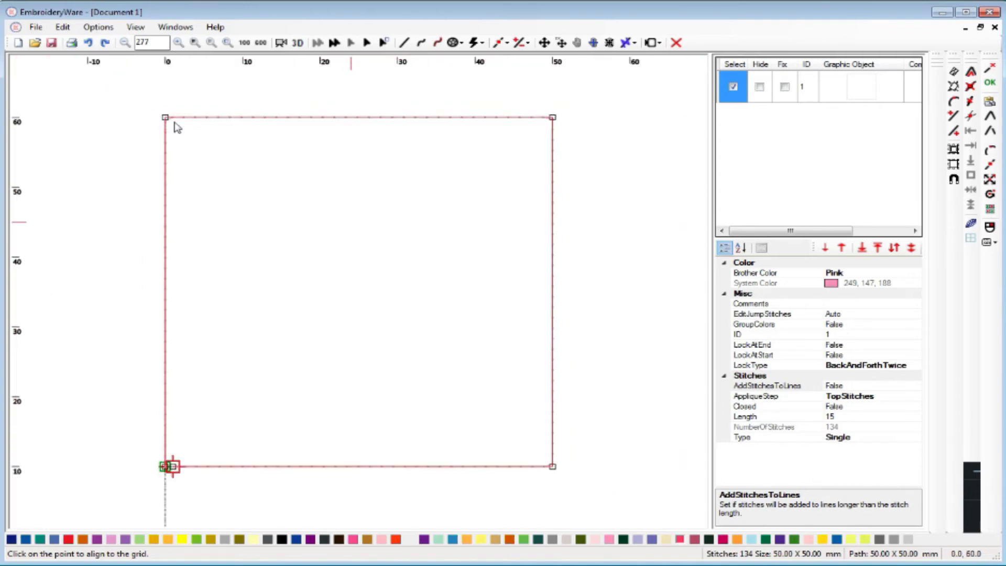
Zoom into a window around the rectangle's upper-left corner, and fit the entire design in view again.
left_click(227, 44)
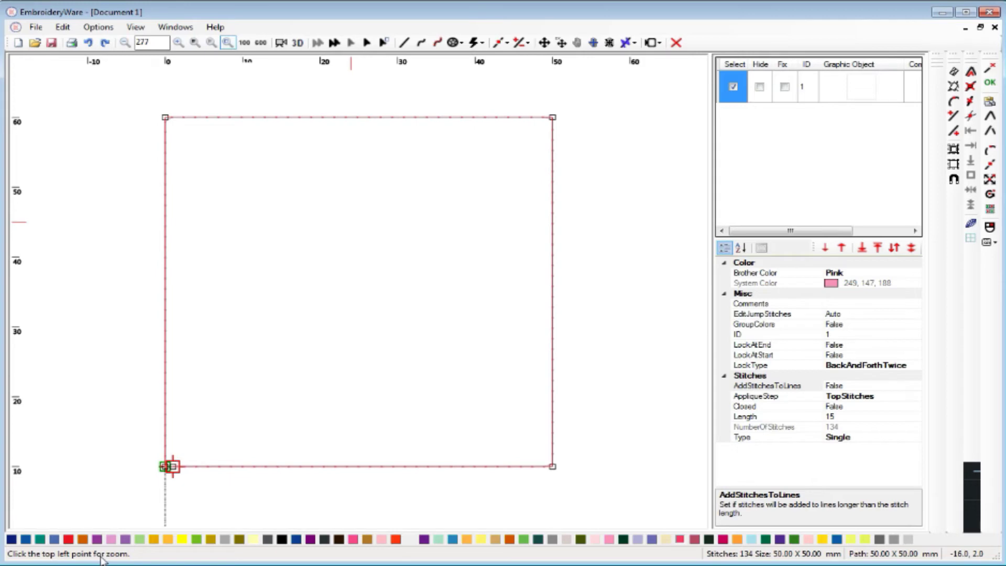
left_click(119, 83)
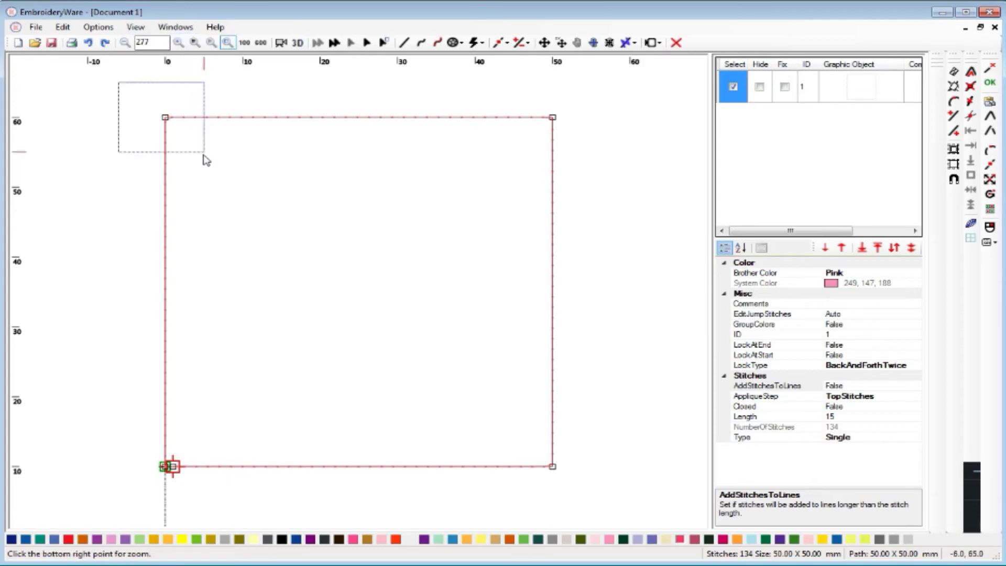
left_click(204, 153)
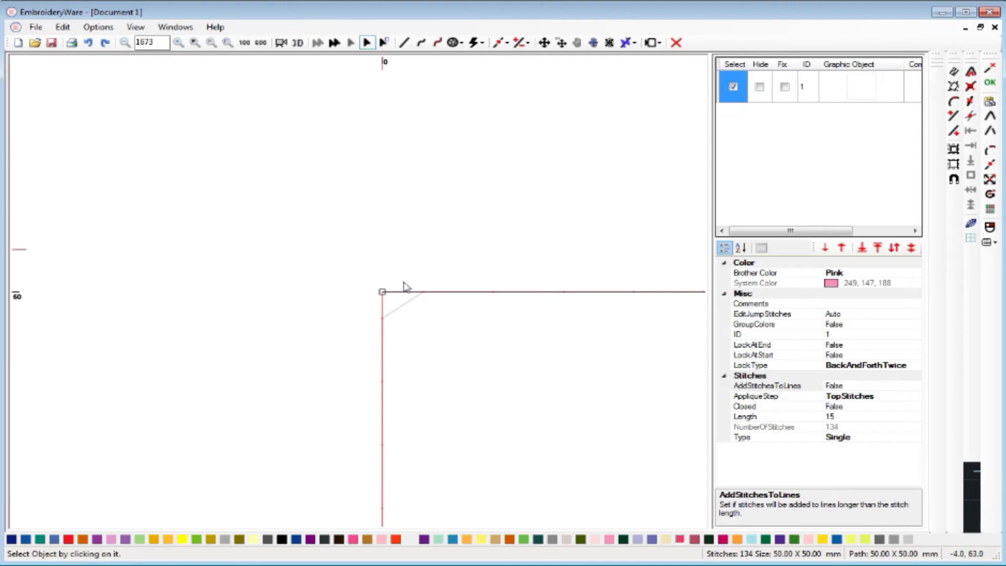
left_click(210, 43)
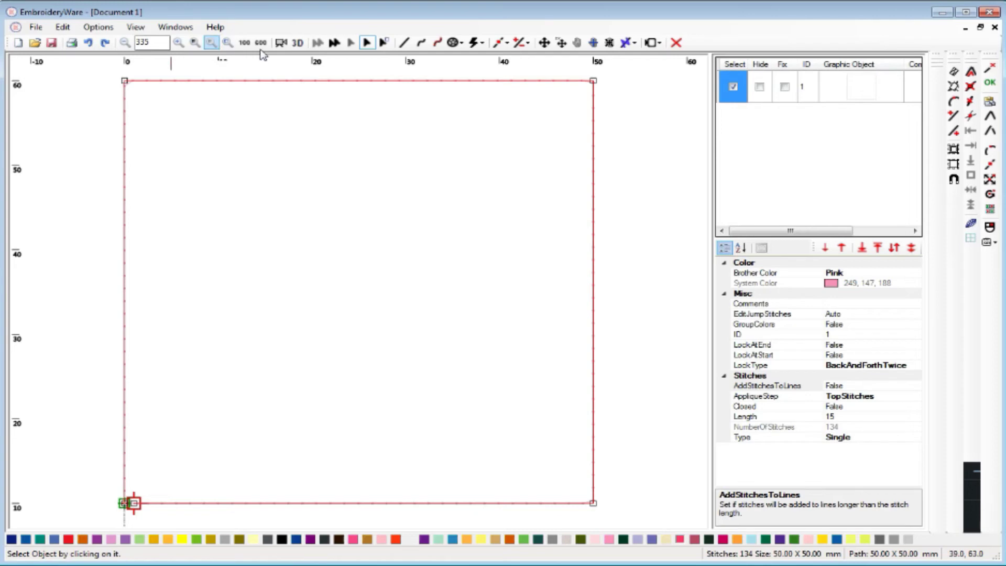
Draw a nearly closed triangle inside the rectangle with lines through about (34, 54), (28, 44), (43, 41) and (34, 55).
left_click(404, 42)
left_click(386, 215)
left_click(527, 241)
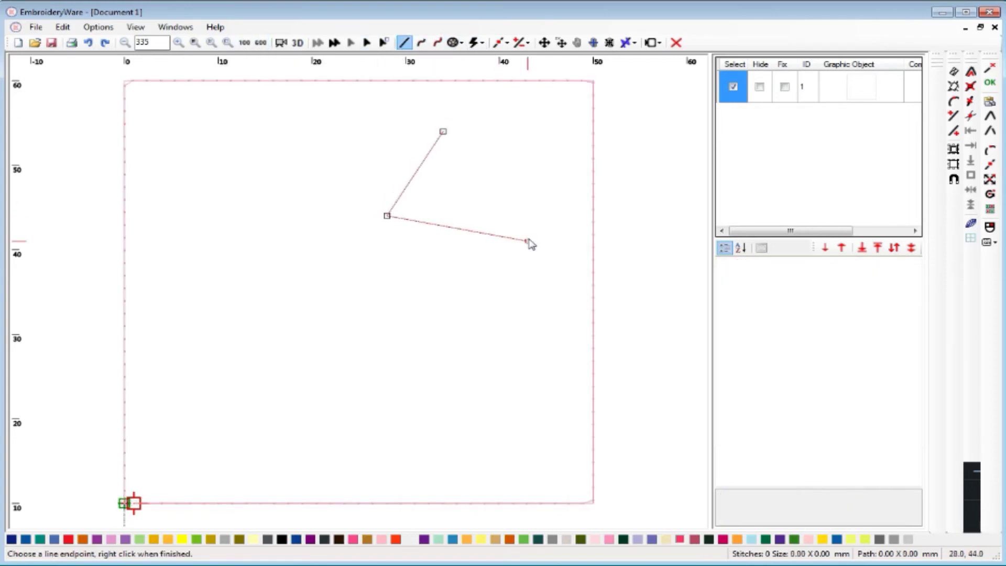
left_click(443, 124)
right_click(443, 129)
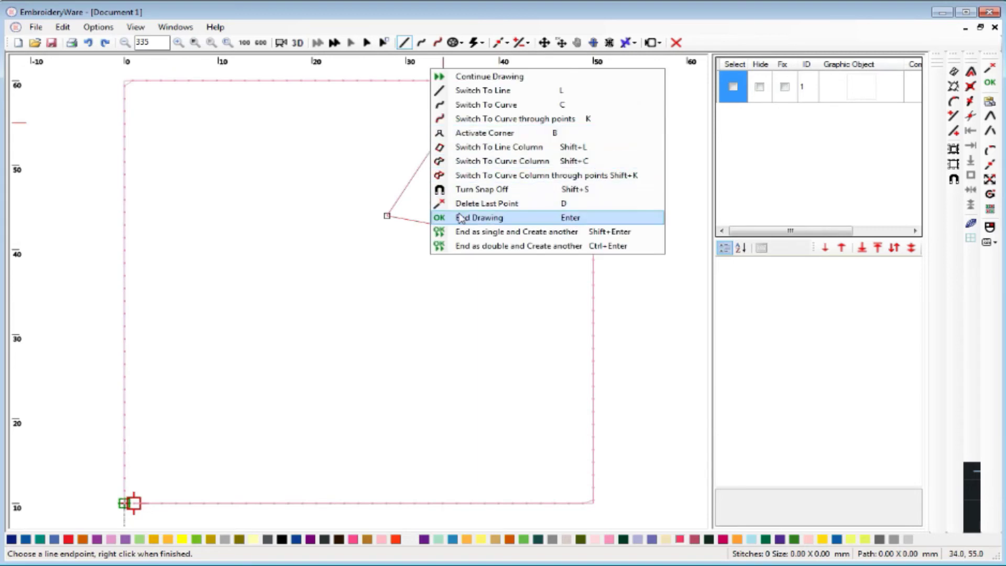
left_click(463, 216)
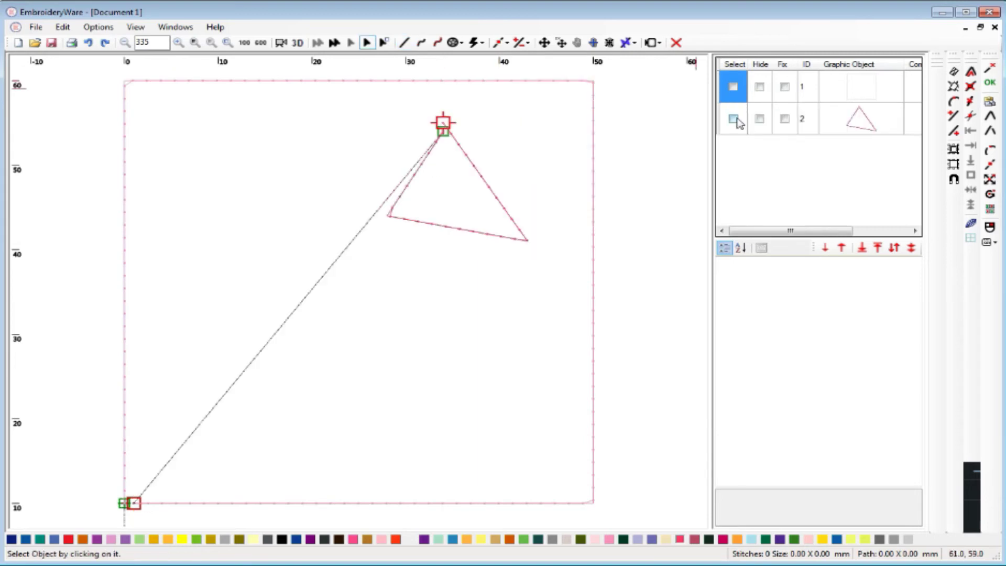
Select the triangle, zoom to it and back to the whole design, and delete it.
left_click(734, 120)
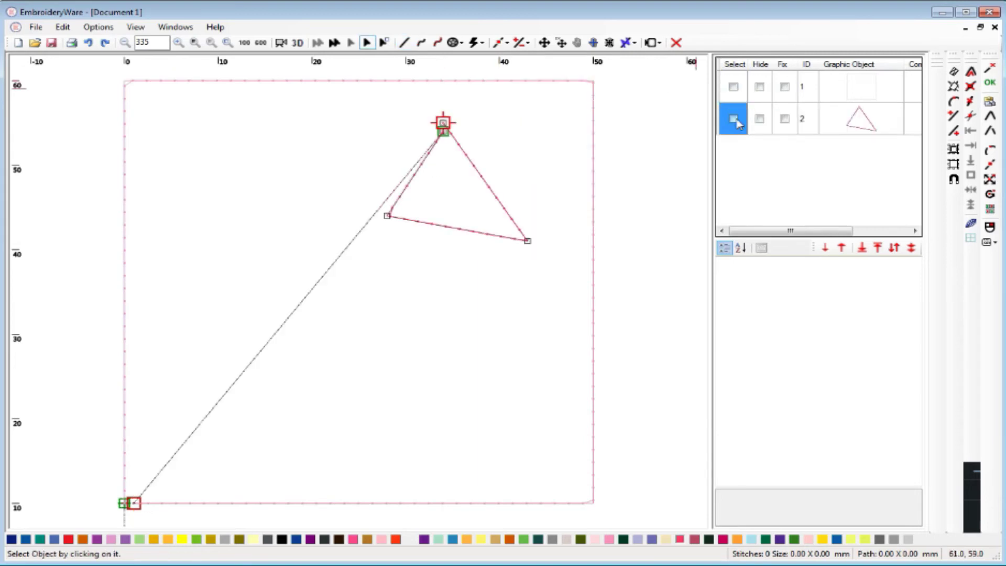
left_click(195, 43)
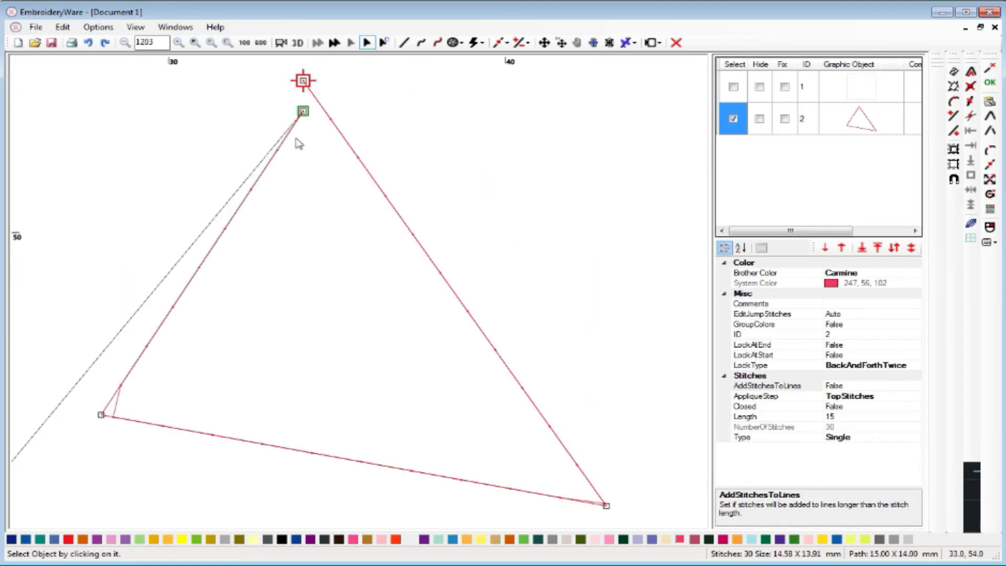
left_click(212, 43)
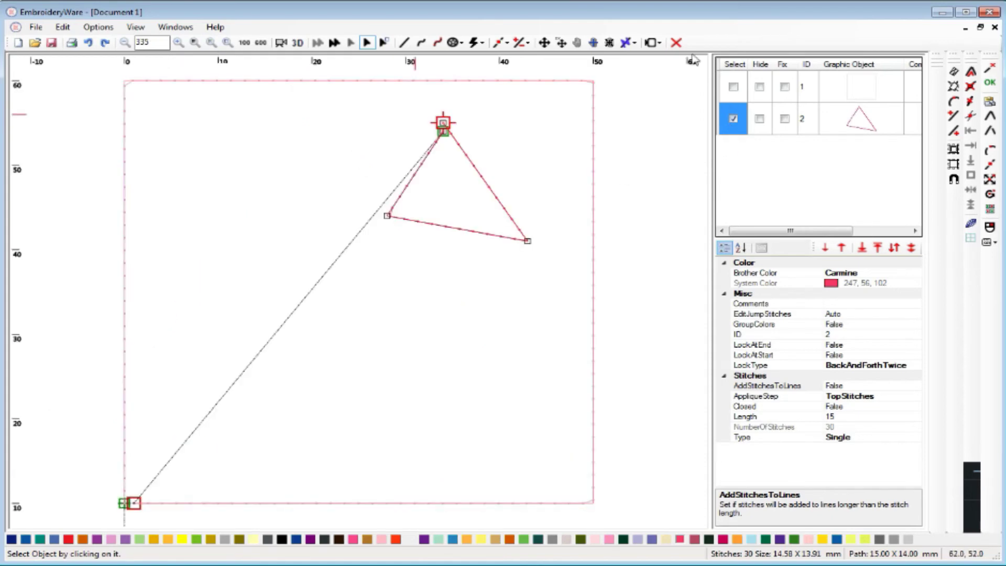
left_click(676, 43)
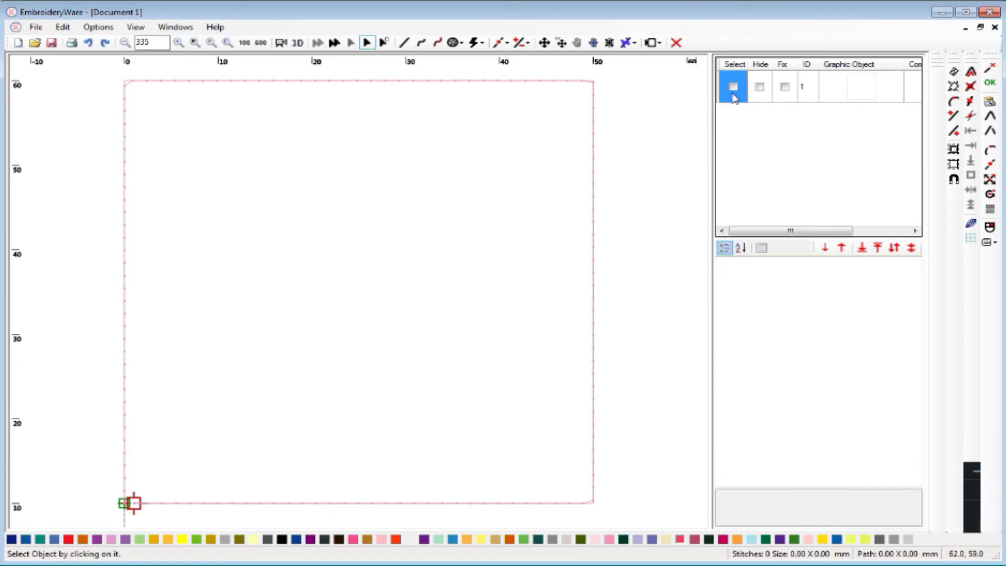
left_click(733, 87)
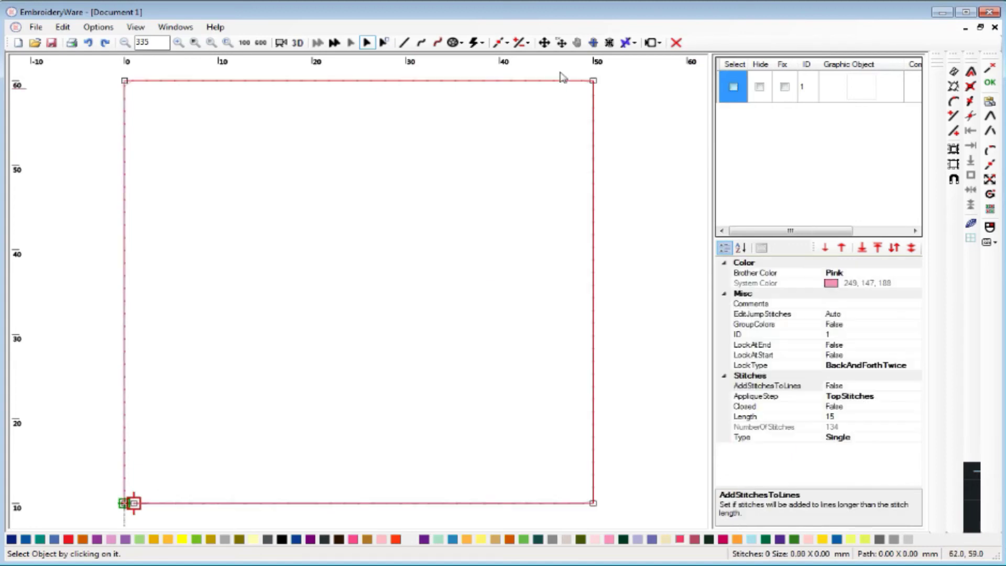
left_click(506, 44)
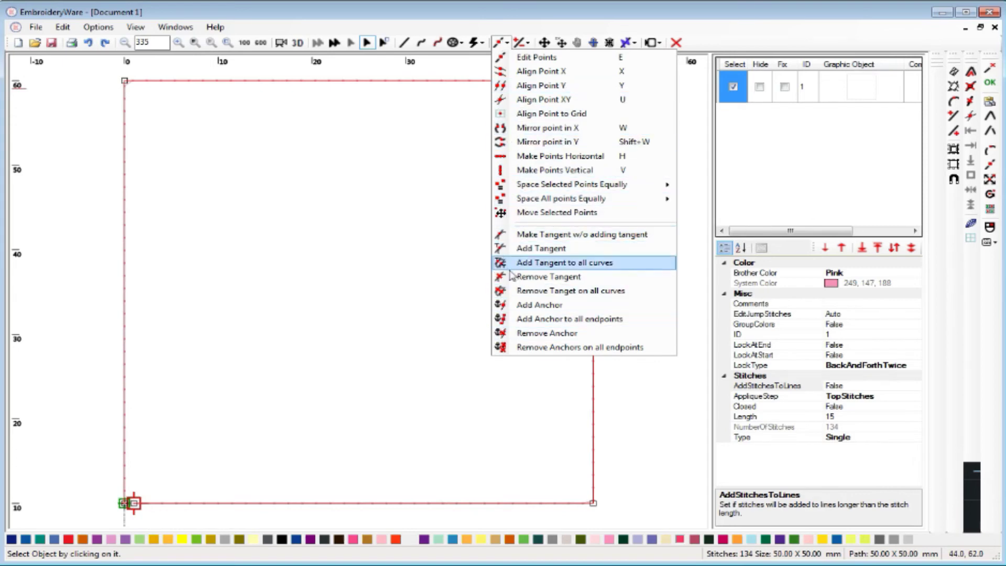
left_click(465, 14)
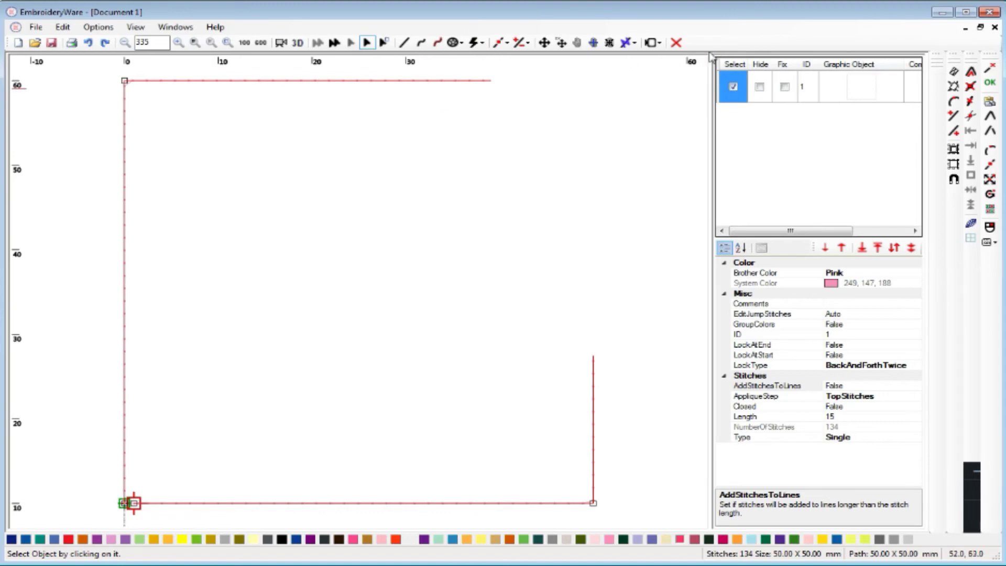
left_click(733, 88)
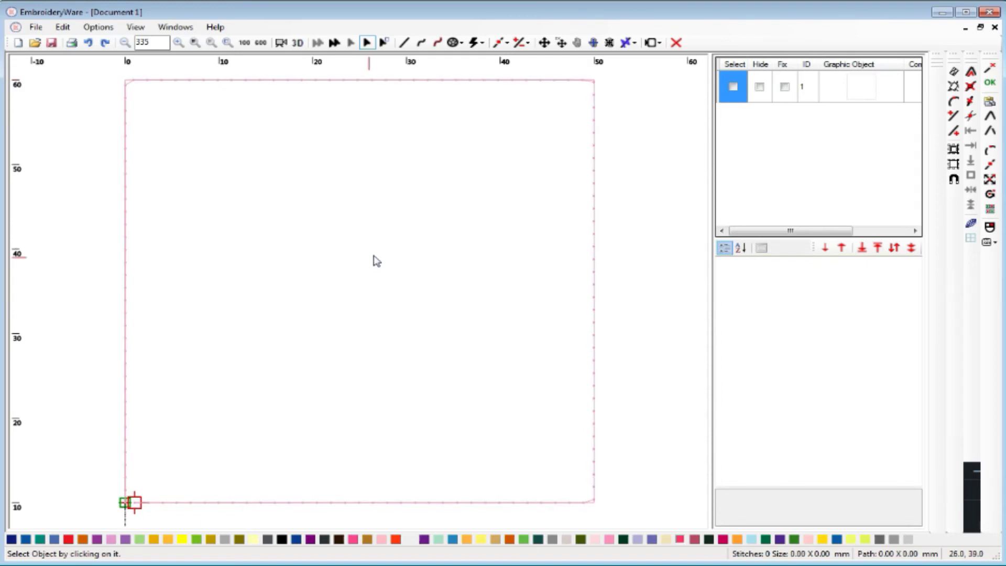
Start a curve at about (9, 25) with control points near (14, 40) and (28, 49), ending the first segment at about (43, 49).
scroll(376, 262, "down", 1)
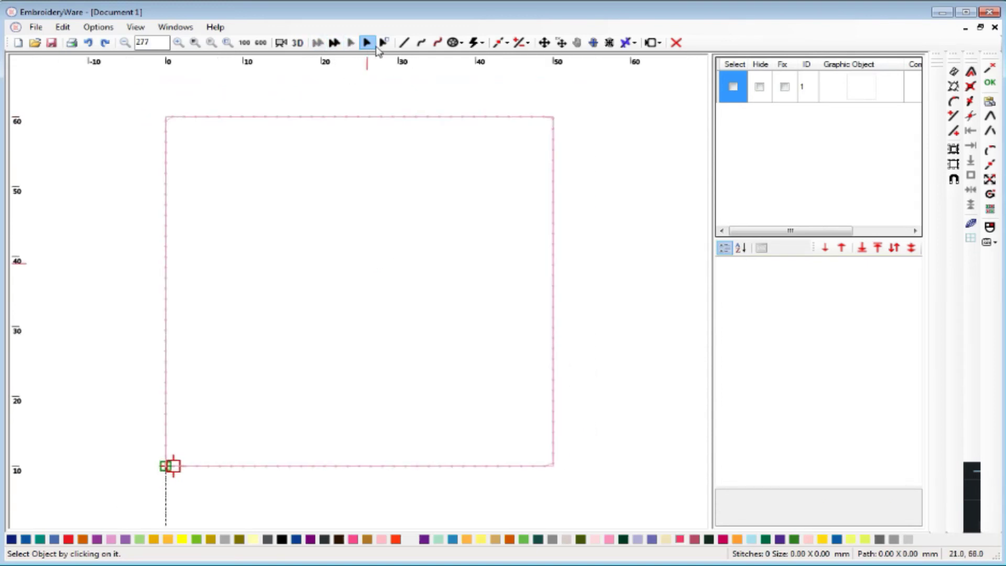
left_click(420, 43)
left_click(204, 410)
left_click(236, 361)
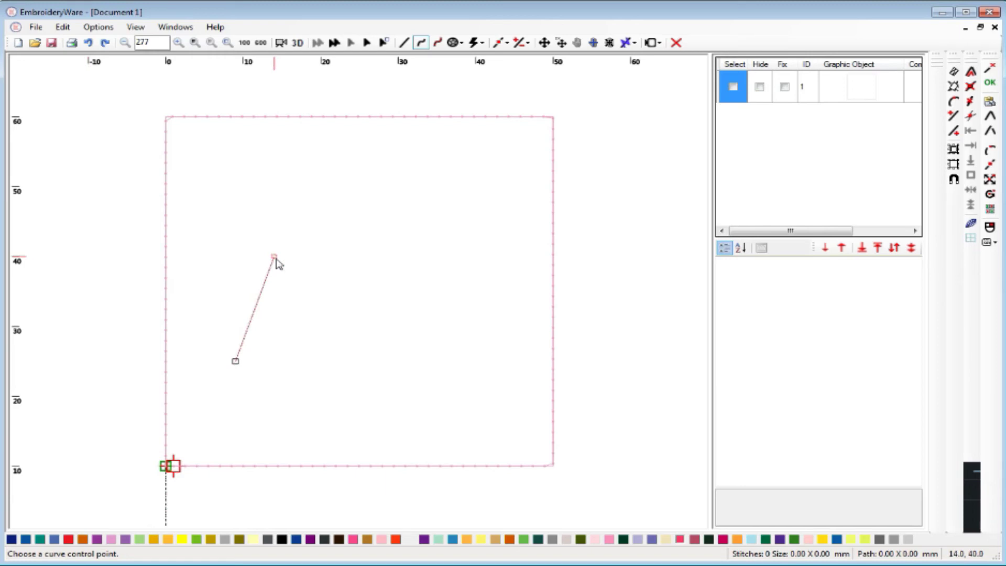
left_click(274, 257)
left_click(383, 194)
left_click(499, 194)
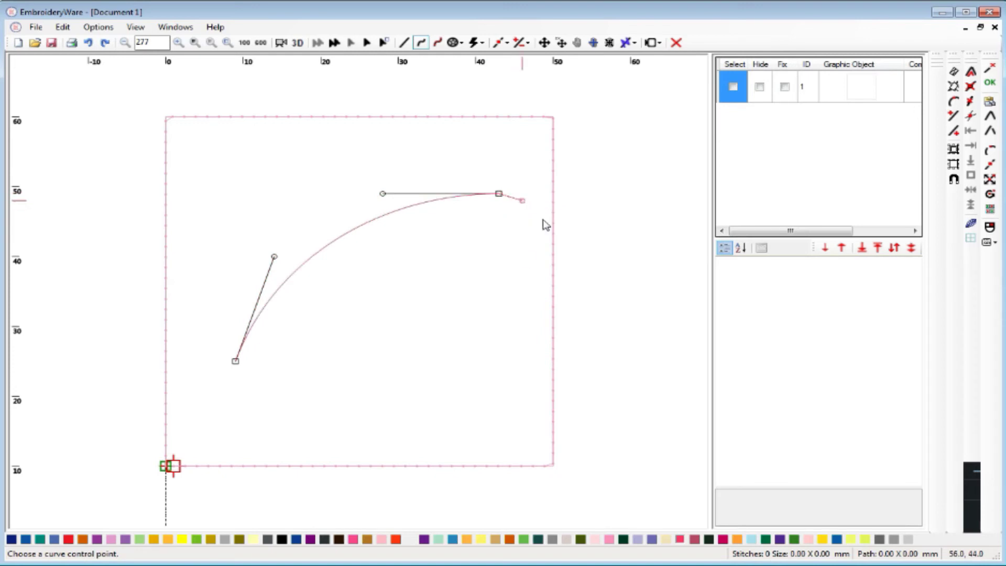
Extend the curve through endpoints (57, 20) and (23, 23), with control points near (57, 47), (63, 32), (42, 16) and (28, 17).
left_click(608, 208)
left_click(654, 312)
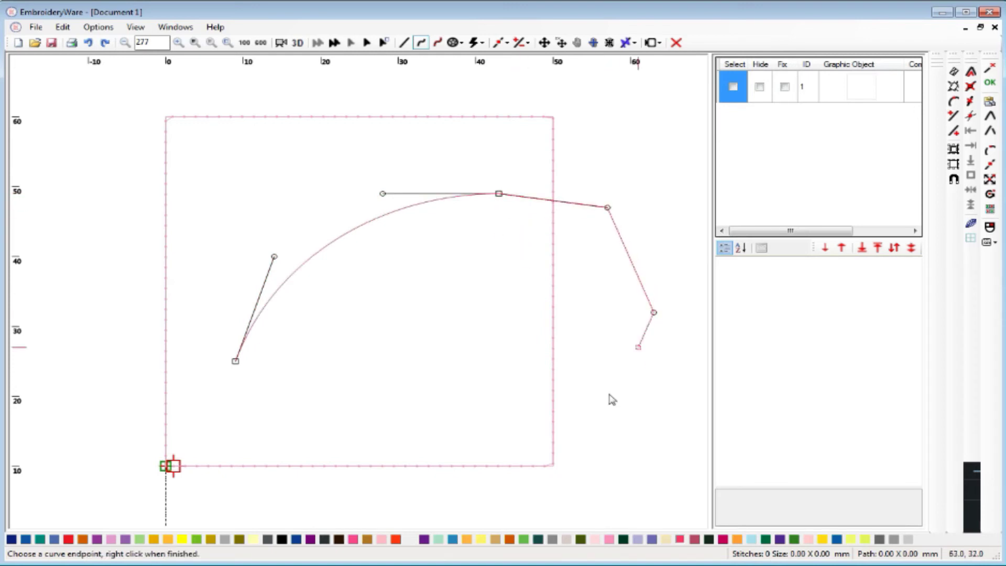
left_click(607, 397)
left_click(491, 423)
left_click(382, 417)
left_click(344, 376)
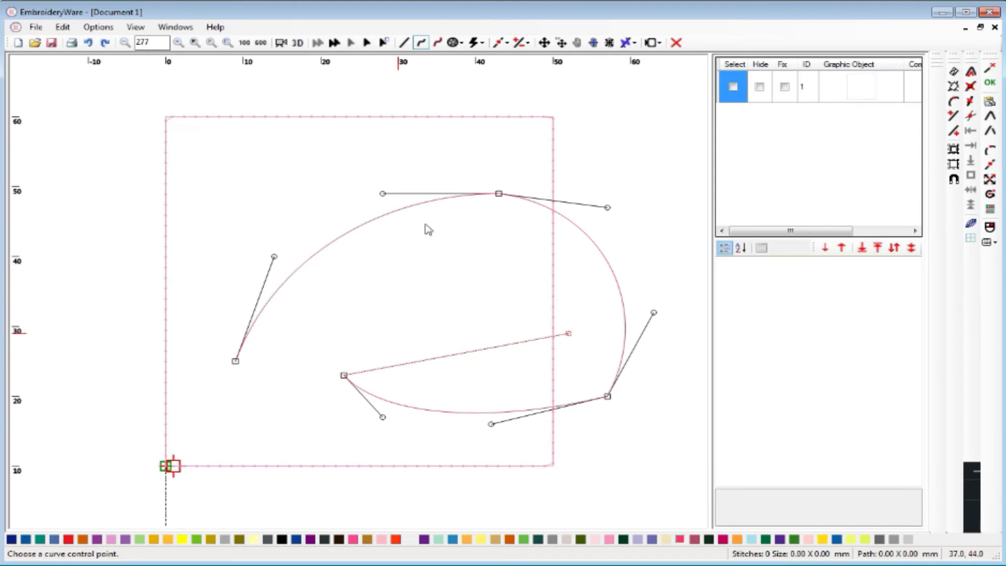
Add lines to about (23, 53) and (52, 53), followed by a curve via (58, 48) and (60, 34) to (45, 25).
left_click(405, 43)
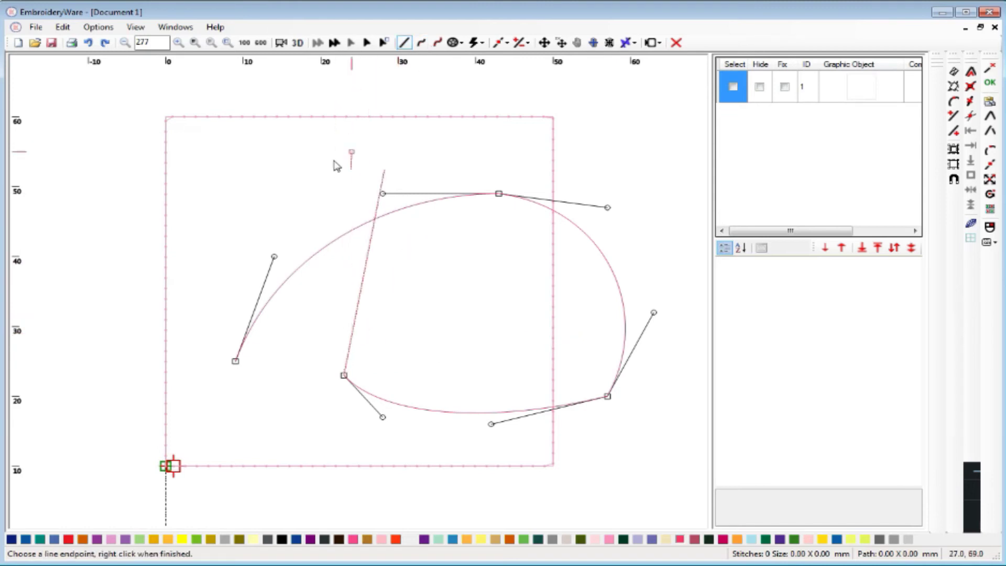
left_click(344, 166)
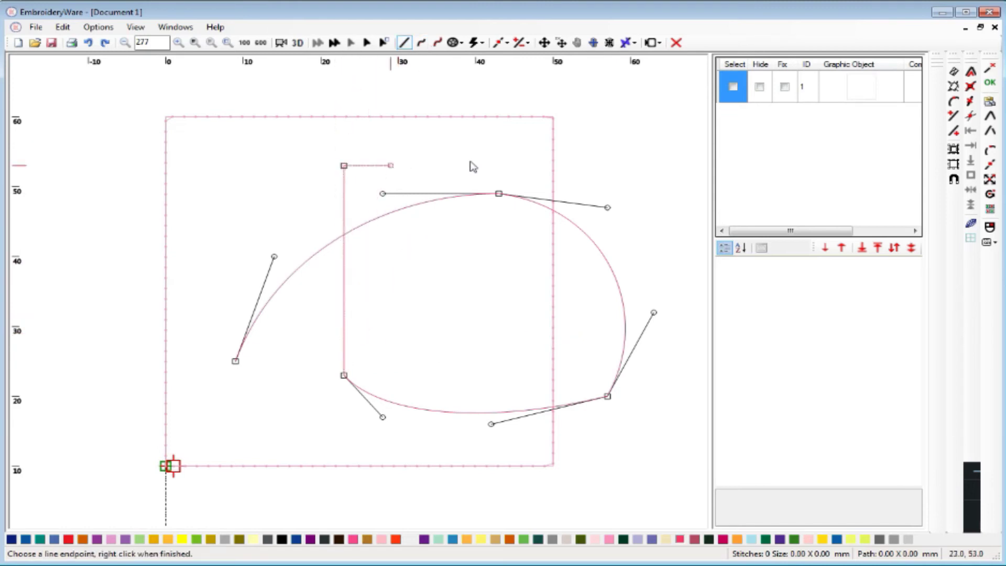
left_click(569, 166)
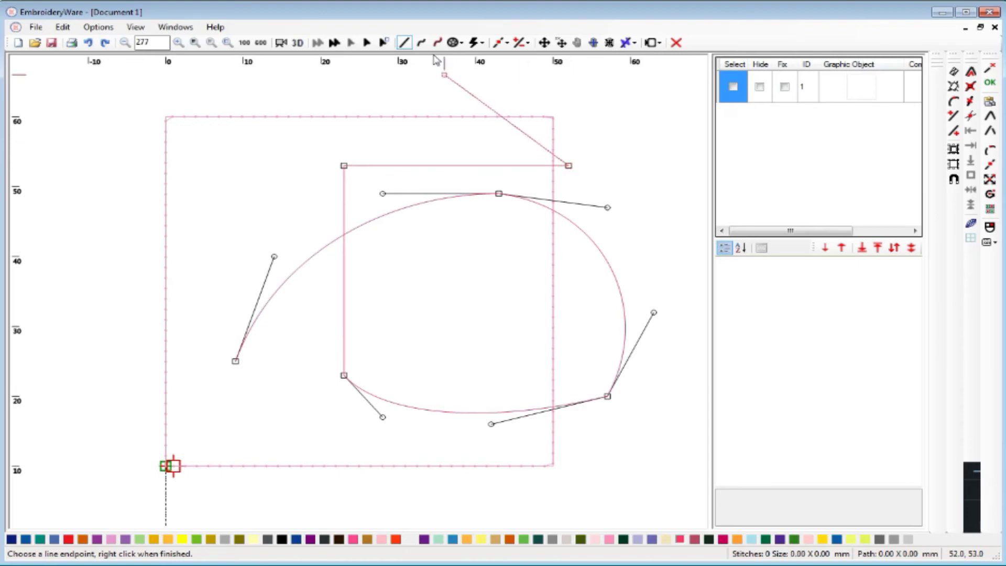
left_click(421, 43)
left_click(615, 201)
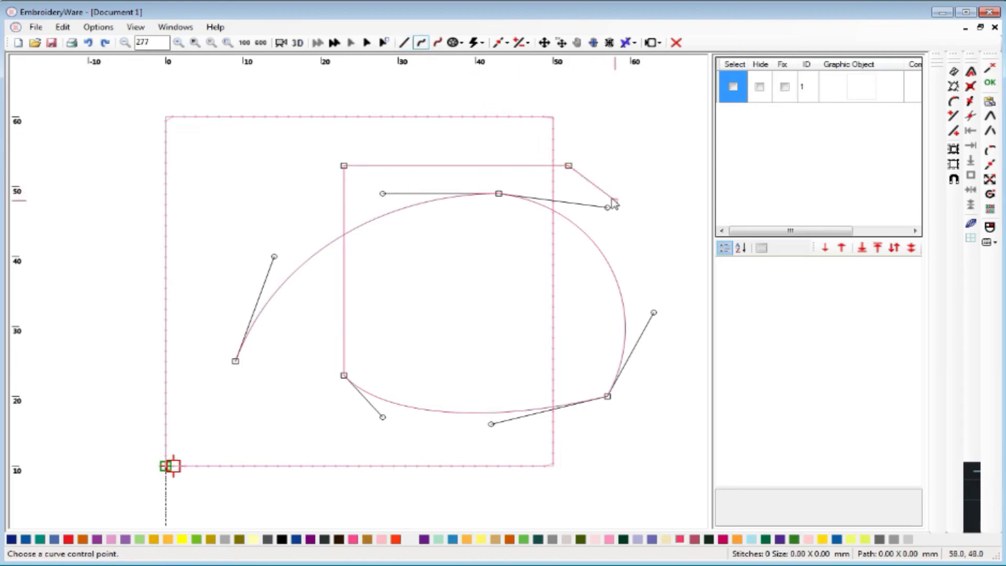
left_click(514, 361)
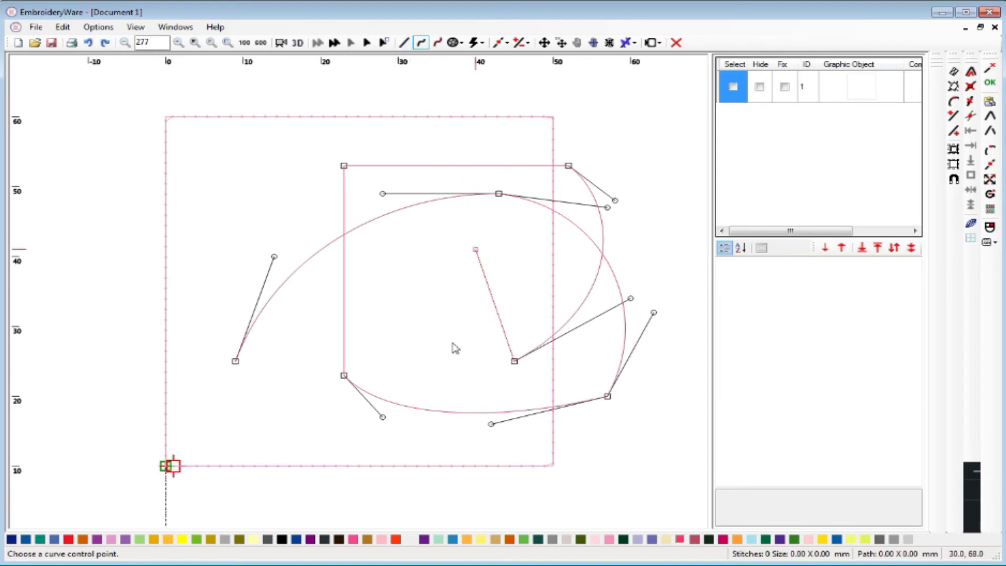
Add a line to (30, 25) and a curve with control points near (19, 41) and (18, 51), ending at (25, 58).
key("l")
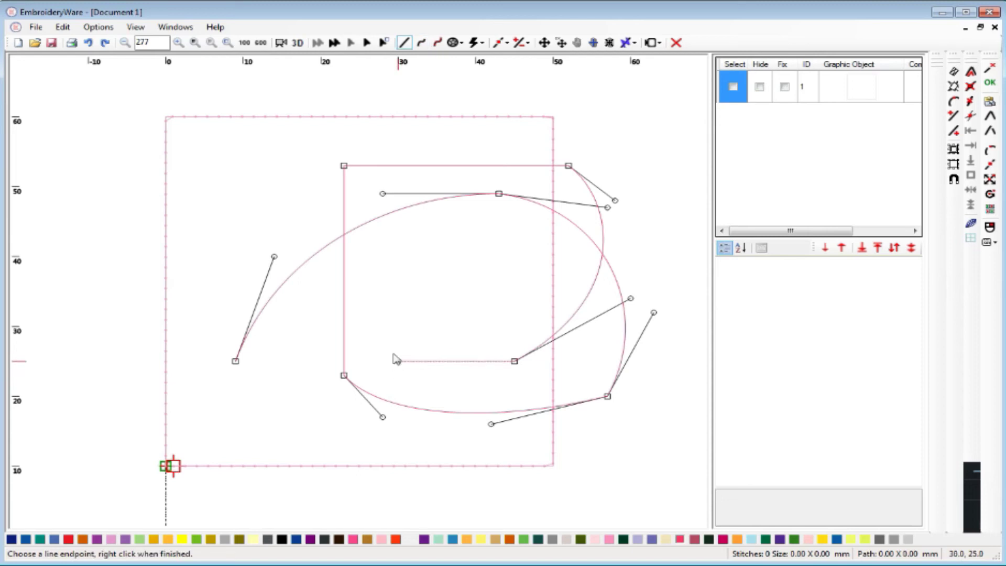
left_click(398, 360)
key("c")
left_click(313, 249)
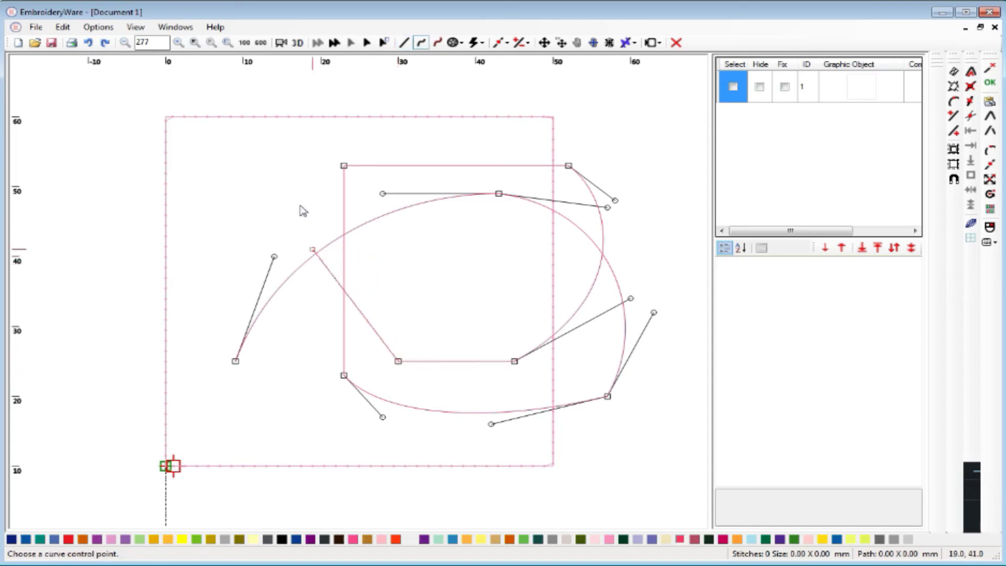
left_click(306, 180)
left_click(360, 130)
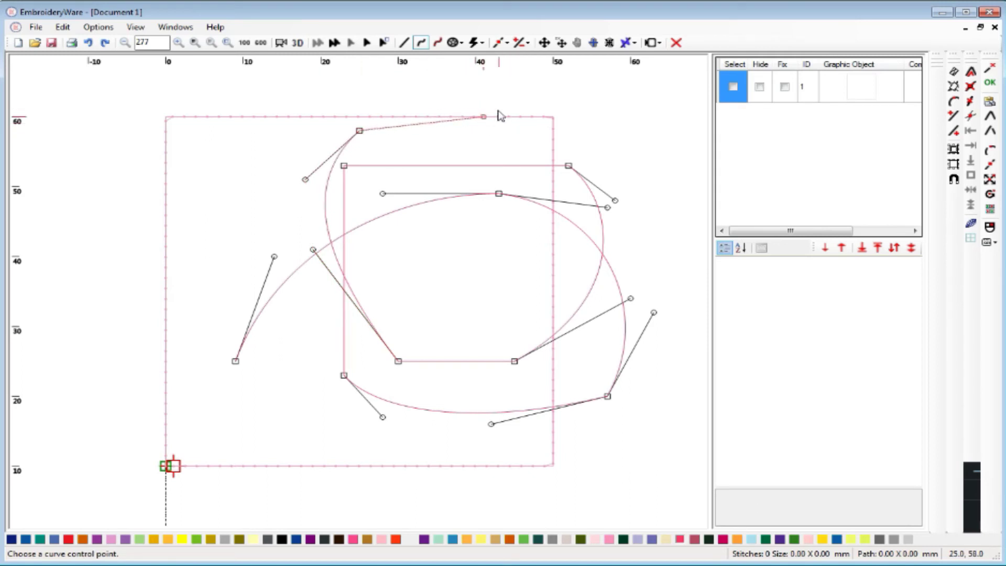
Add a line to (44, 58) and a curve via (43, 26) and (25, 25) to (10, 35), and finish the shape.
key("l")
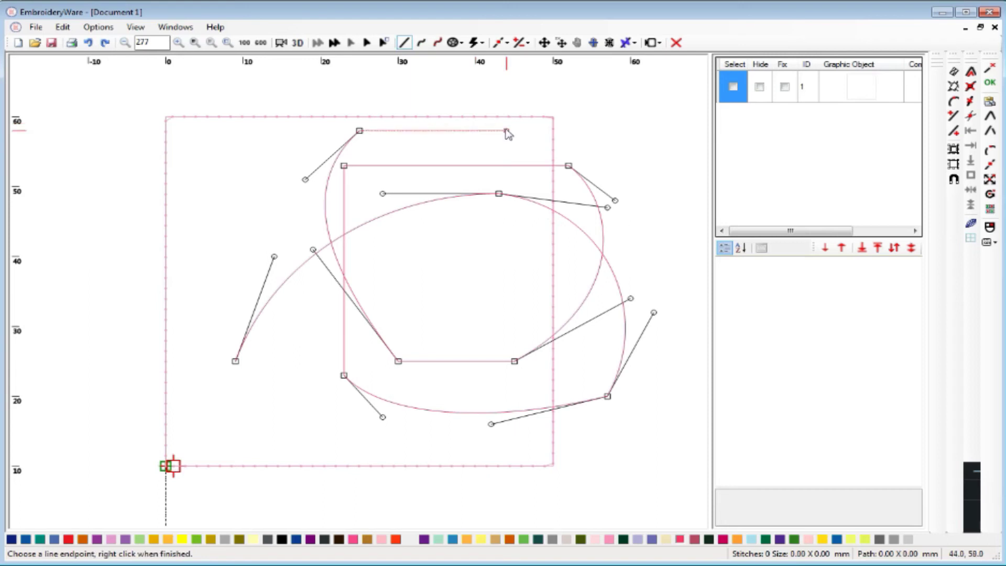
left_click(507, 131)
key("c")
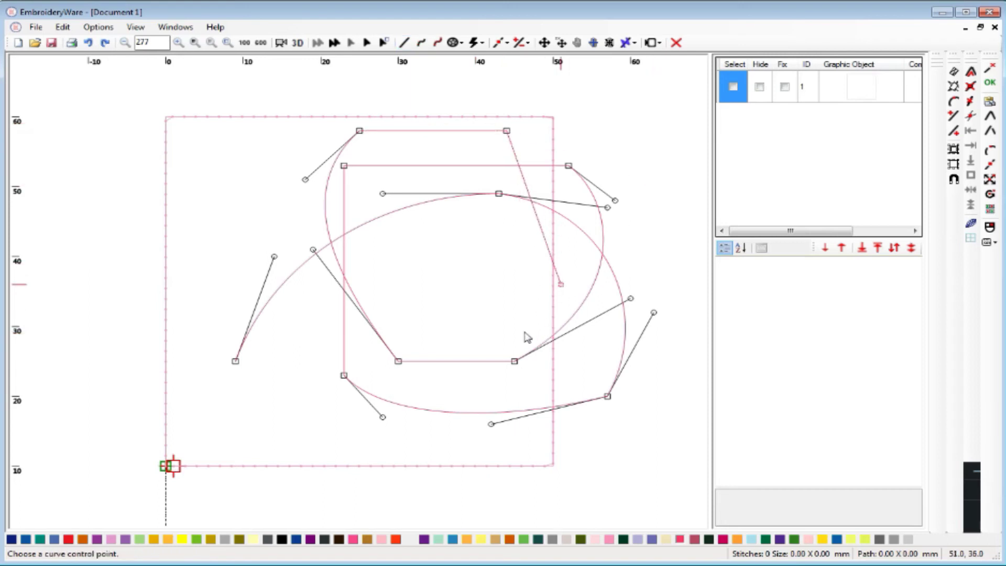
left_click(359, 361)
left_click(243, 290)
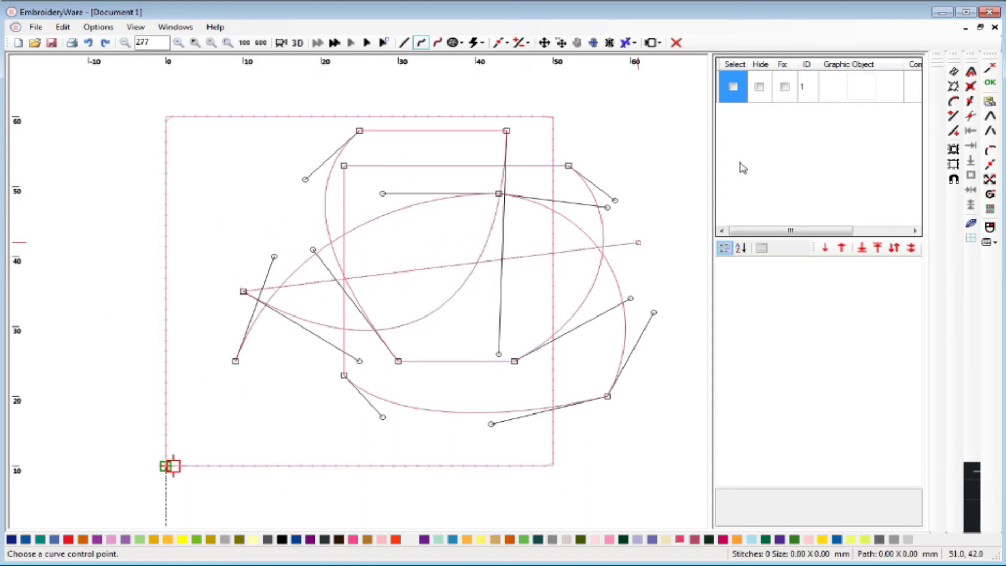
left_click(989, 82)
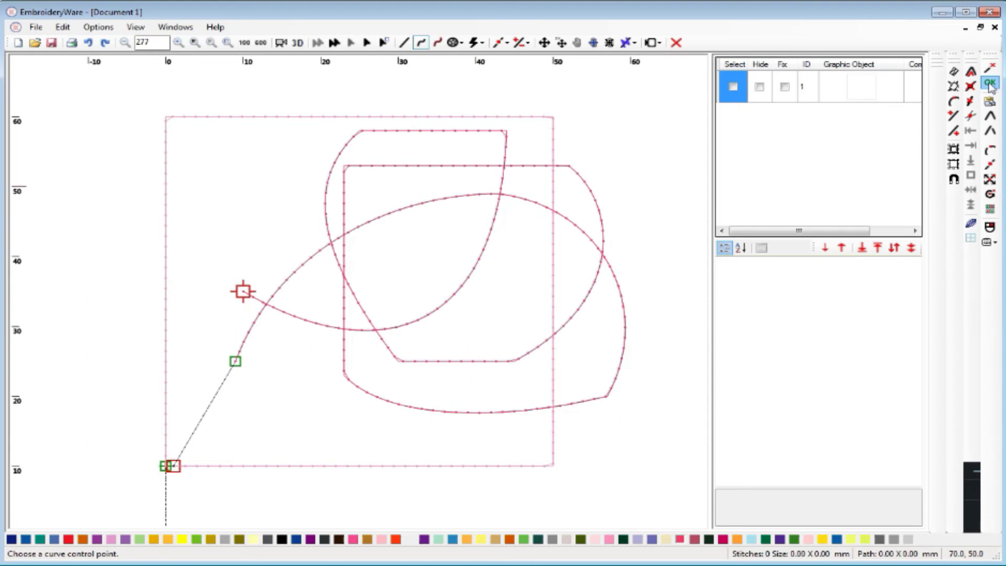
Select the new line-and-curve shape and move its endpoint near (57, 20) to about (50, 22) with Edit Points.
left_click(735, 122)
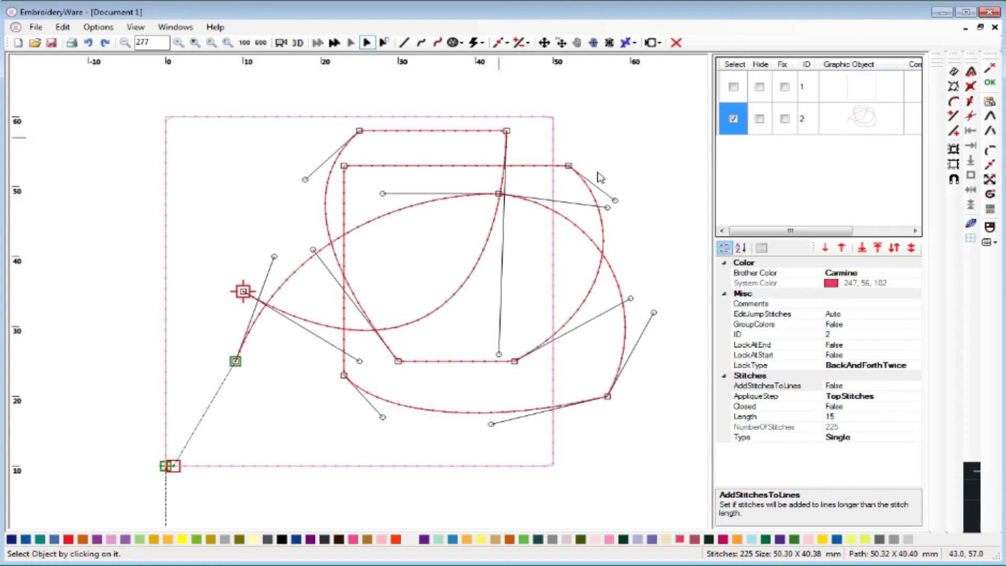
left_click(971, 86)
left_click(506, 44)
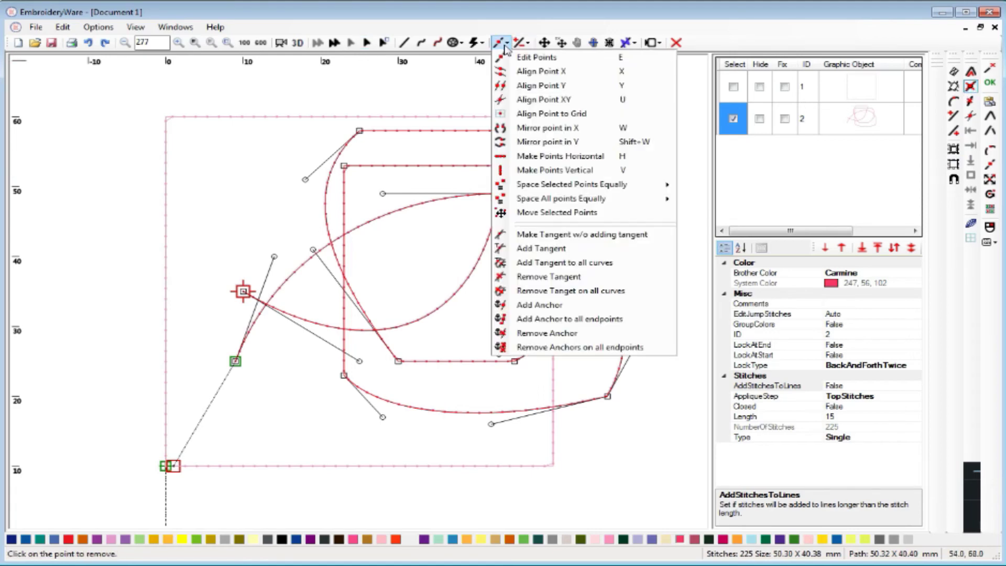
left_click(527, 42)
left_click(527, 42)
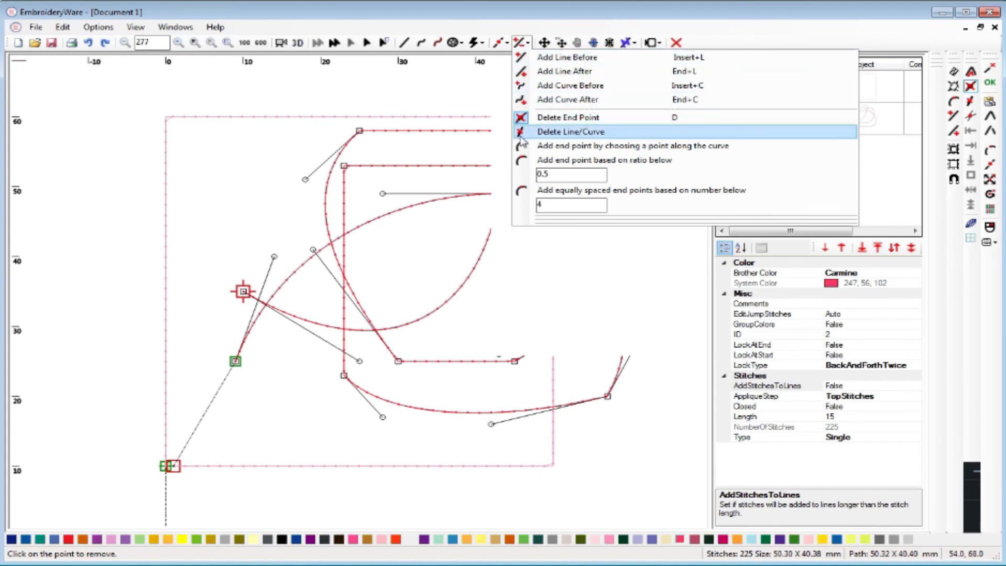
left_click(503, 25)
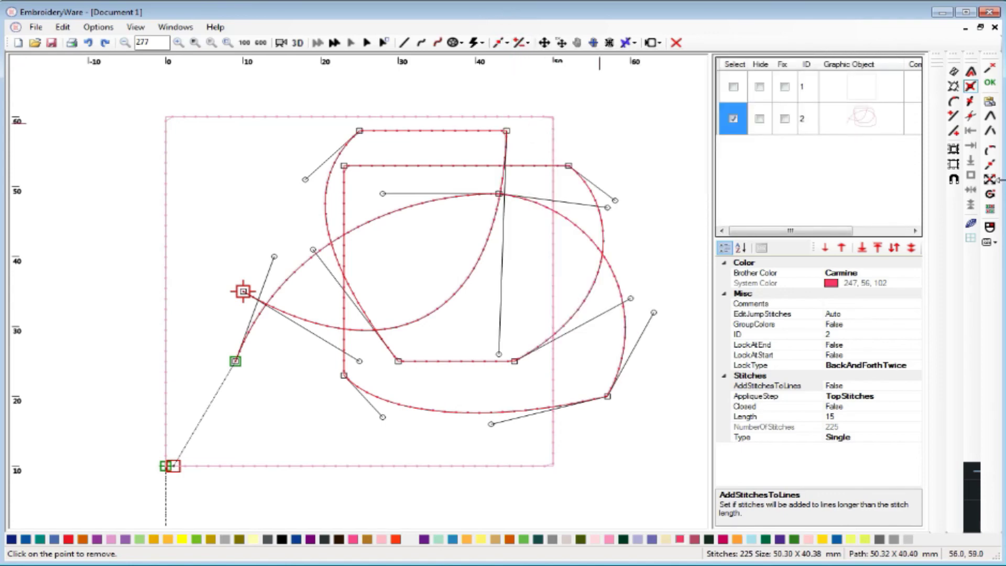
left_click(990, 164)
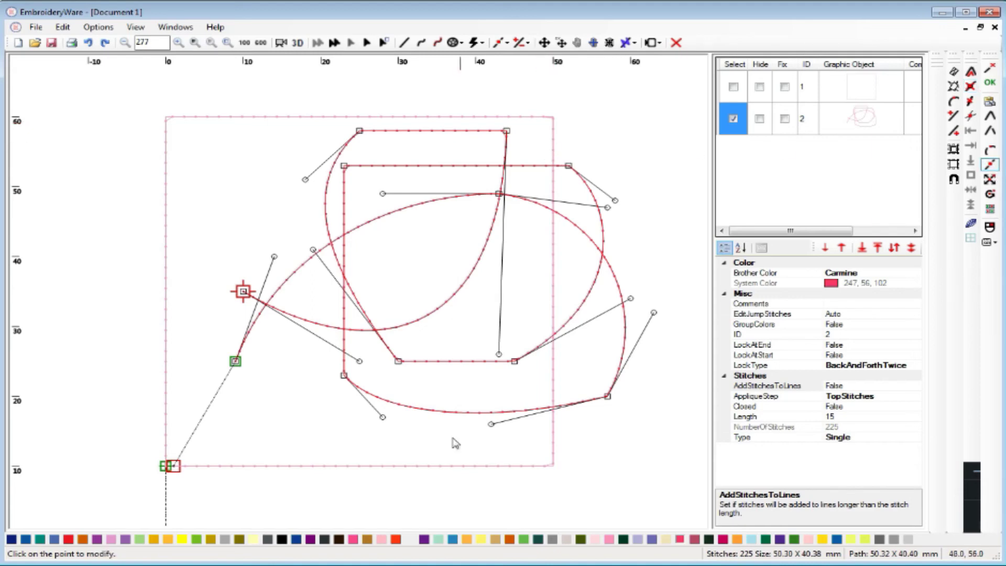
left_click_drag(608, 397, 761, 311)
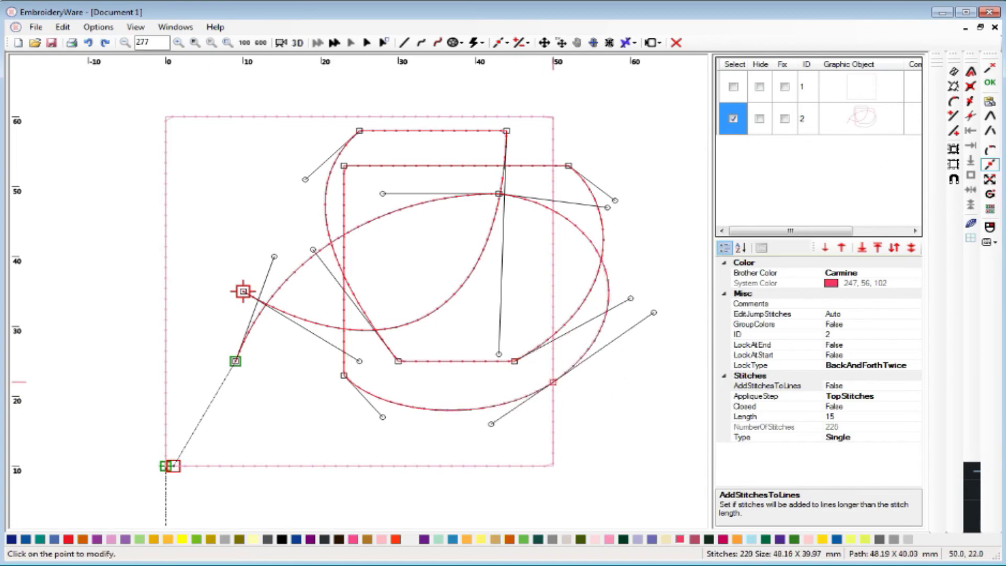
Delete the shape's endpoints one by one, leaving only the first curve segment from (9, 25) to (43, 49).
left_click(970, 87)
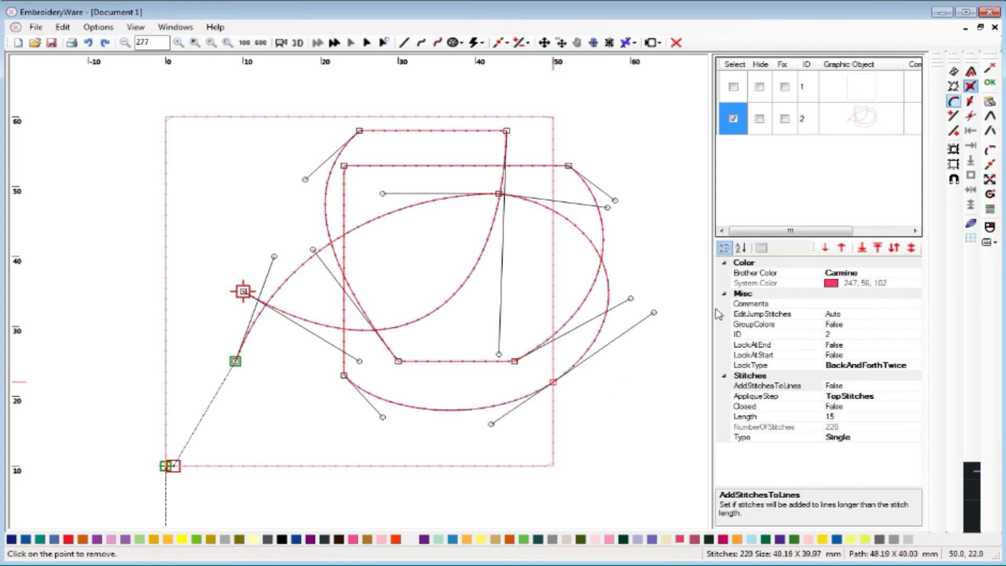
left_click(554, 384)
left_click(515, 363)
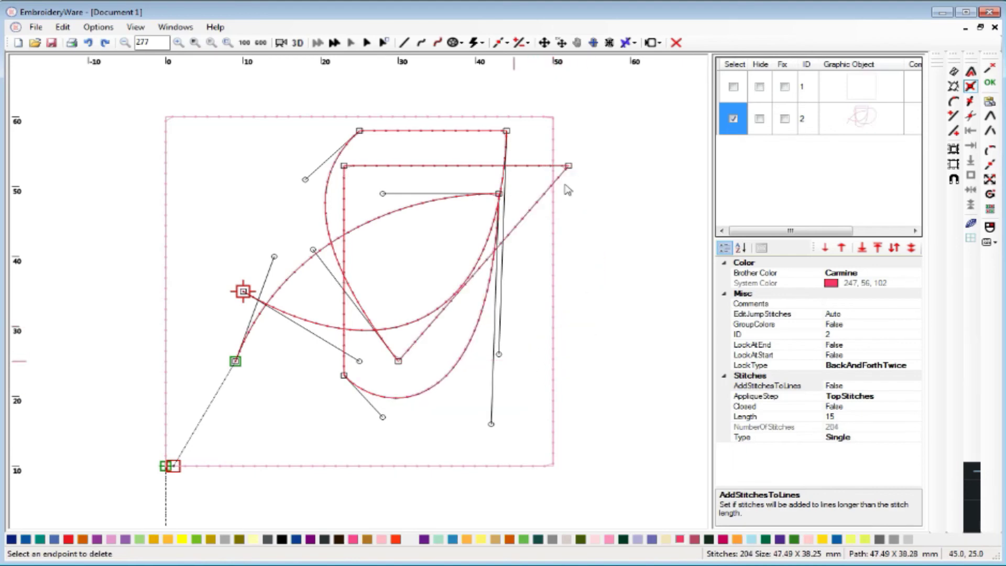
left_click(569, 167)
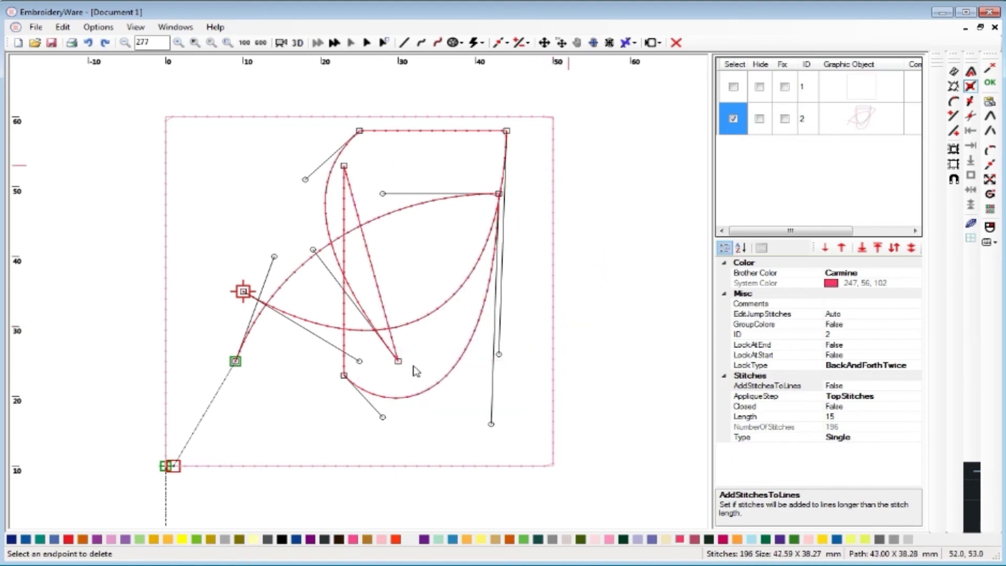
left_click(344, 376)
left_click(397, 362)
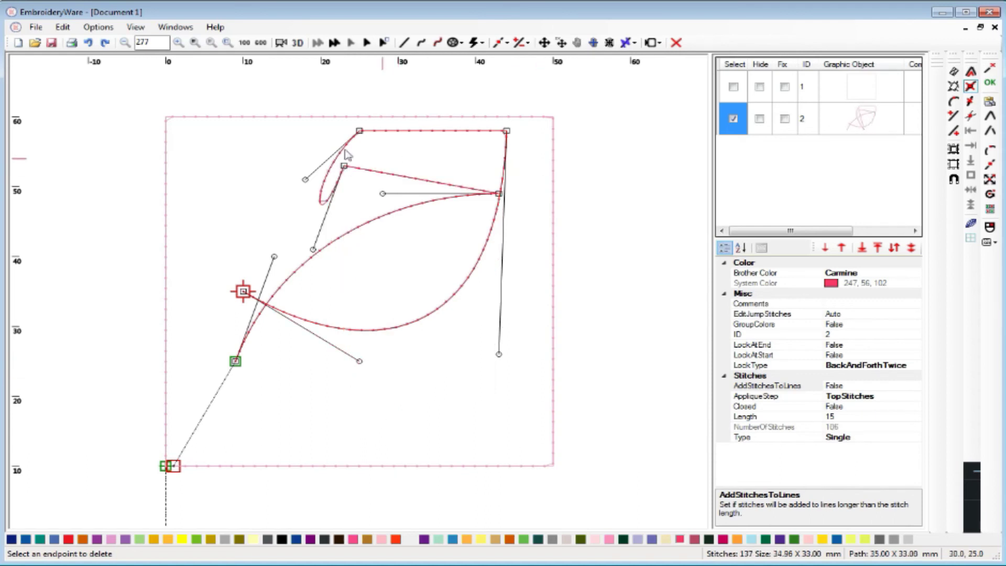
left_click(359, 131)
left_click(348, 165)
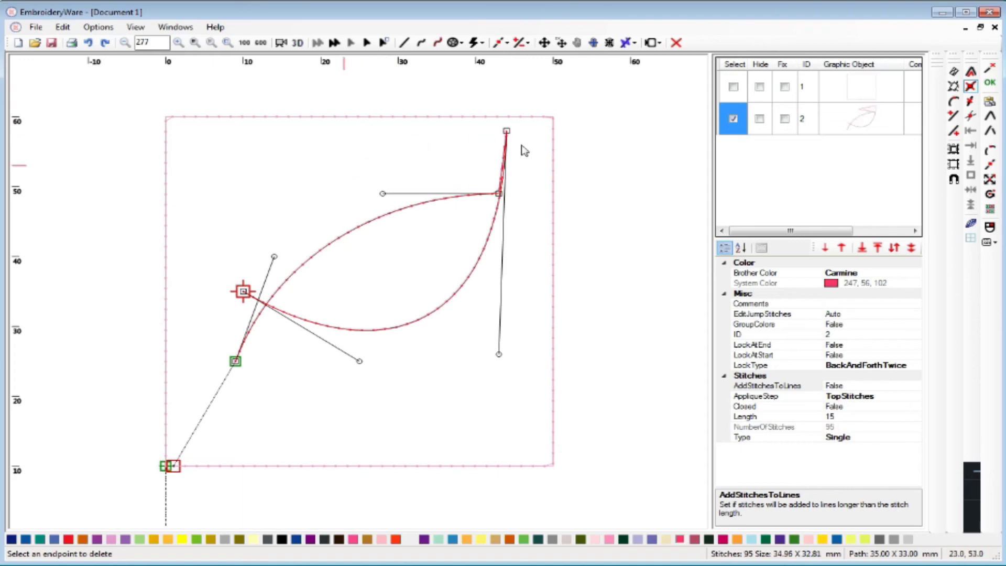
left_click(507, 132)
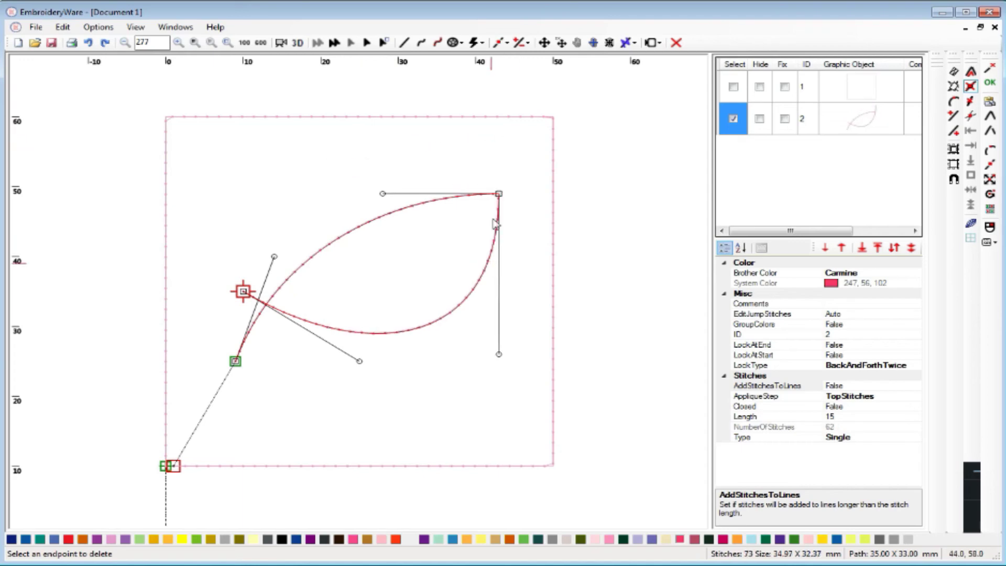
left_click(244, 292)
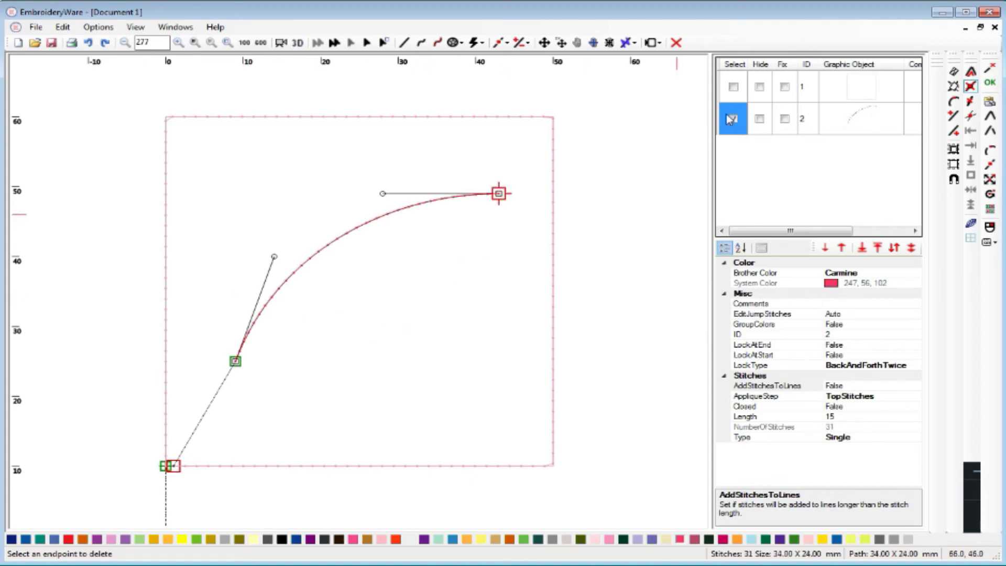
Reshape the remaining curve by moving its upper control point to about (18, 63) and its lower one to about (31, 25).
left_click(498, 46)
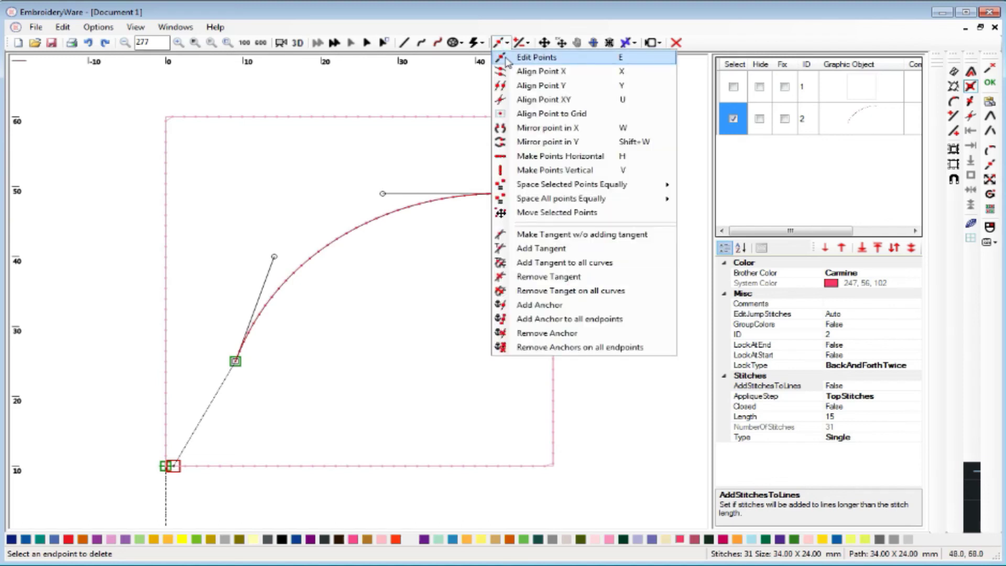
left_click(506, 60)
left_click(383, 194)
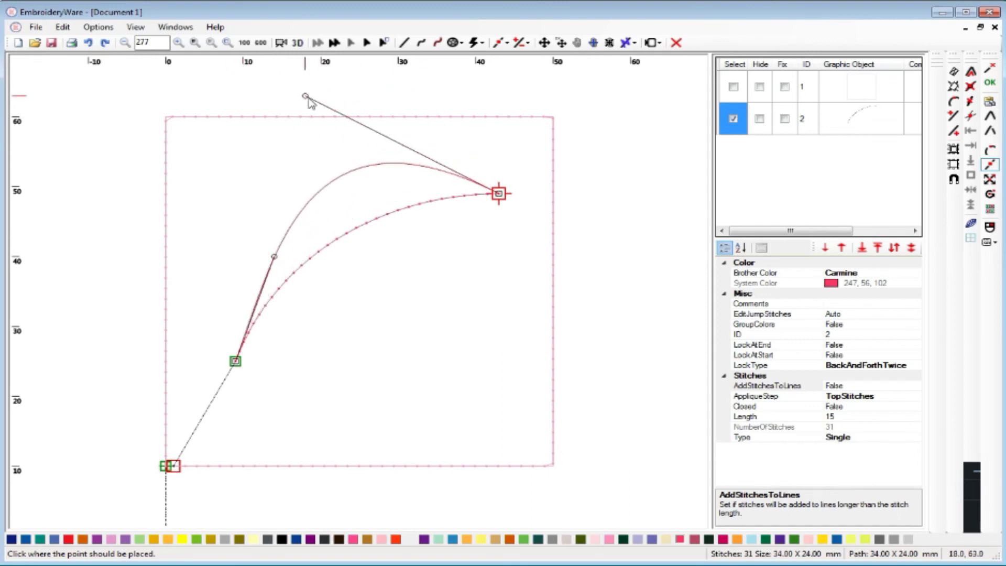
left_click(306, 97)
left_click(274, 257)
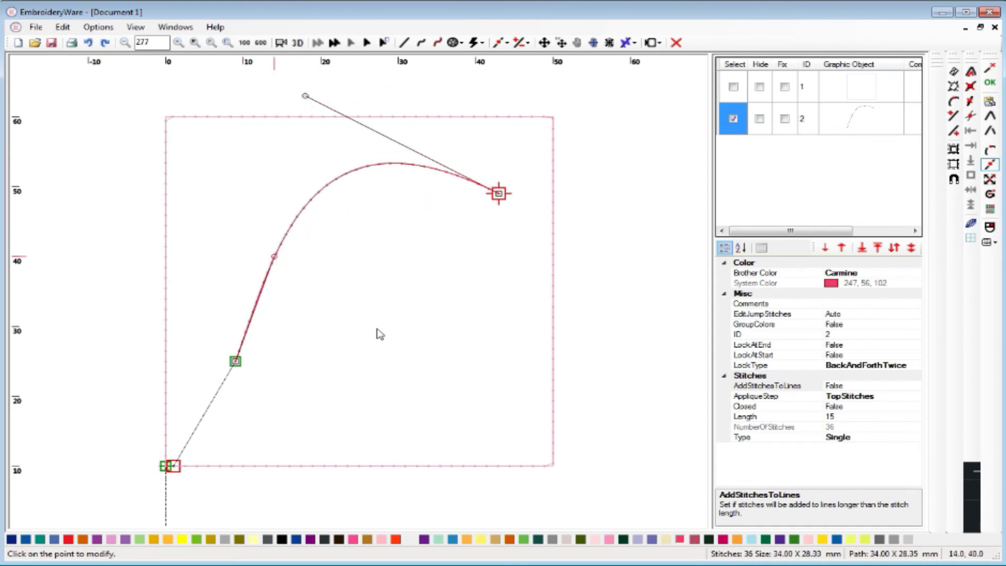
left_click(407, 362)
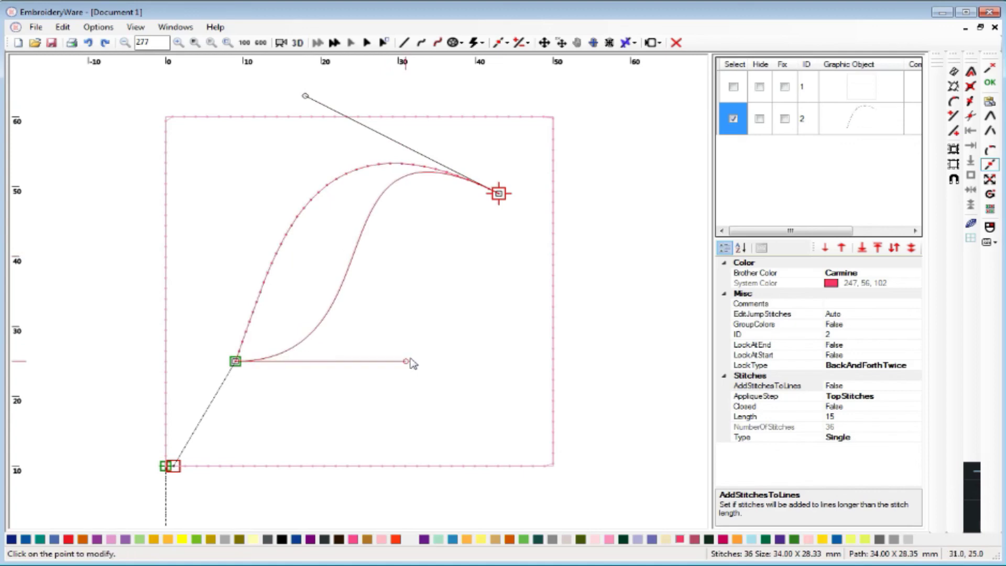
Move the curve's final endpoint to about (60, 56), and with grid snapping turned off, move it to about (41, 40).
left_click(499, 193)
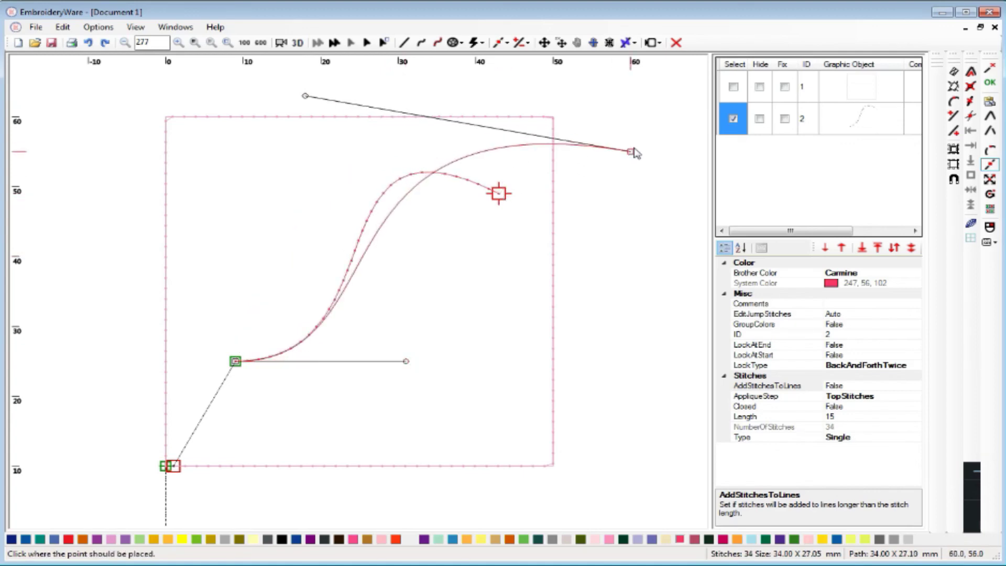
left_click(631, 145)
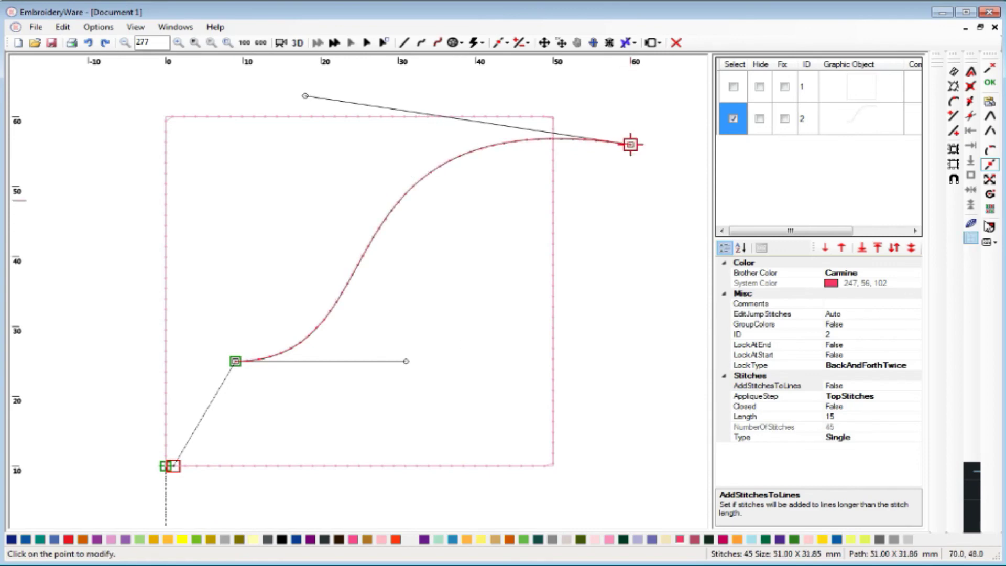
left_click(631, 145)
left_click(485, 253)
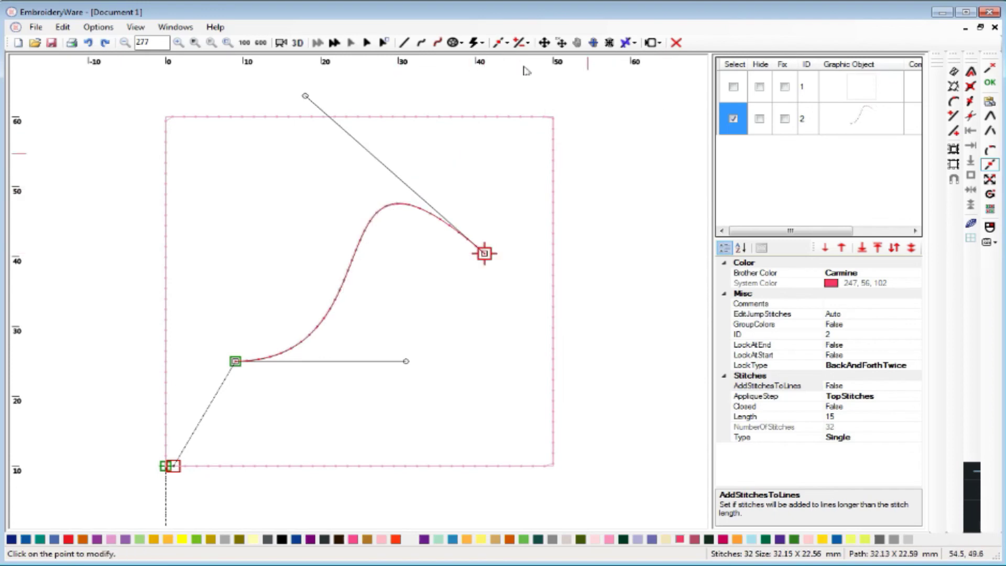
Delete the pink 50 mm square and select the remaining curve.
left_click(521, 43)
left_click(732, 119)
left_click(733, 87)
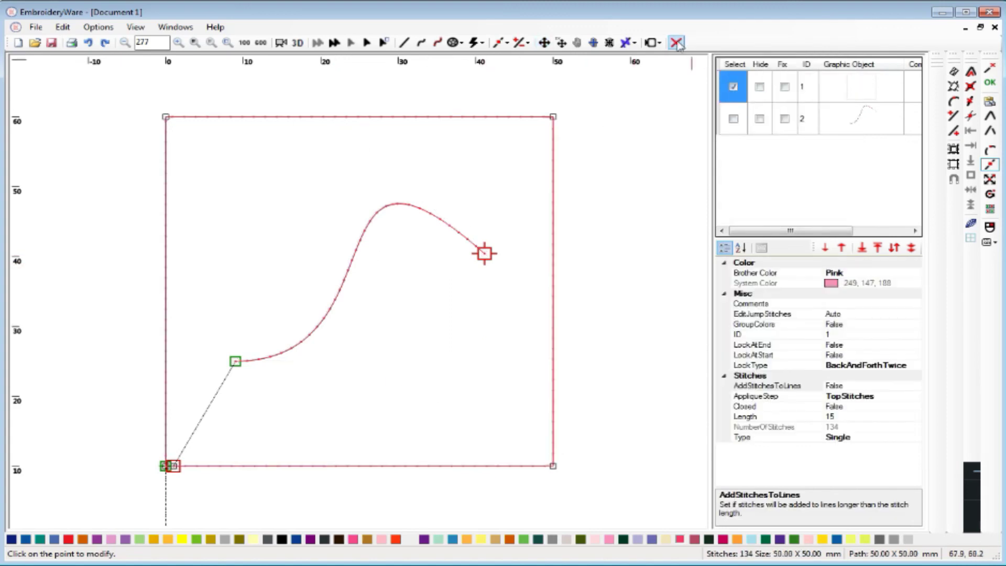
left_click(734, 87)
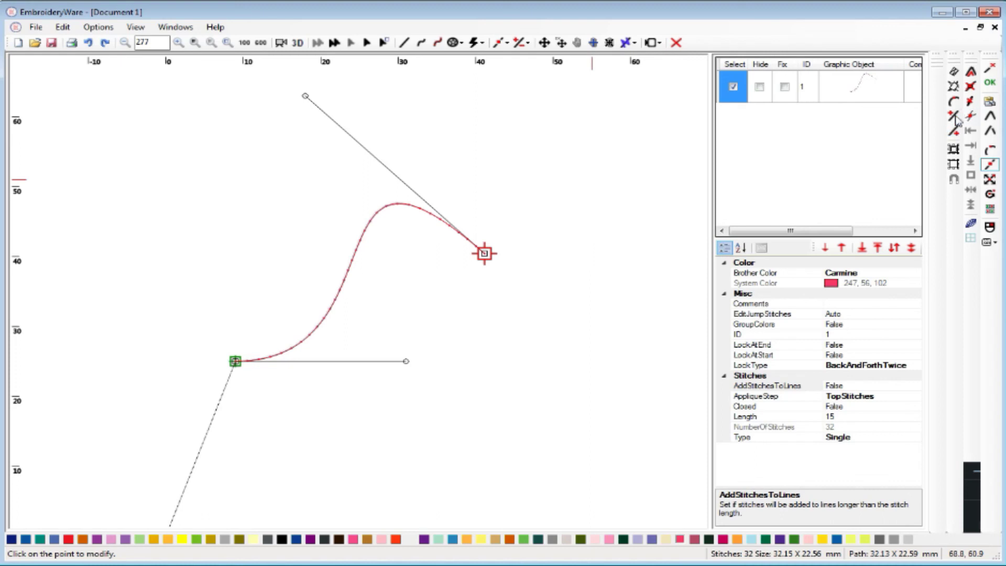
Add three curves after the curve's final endpoint, with endpoints at about (54, 25), (41, 7) and (16, 9).
left_click(526, 43)
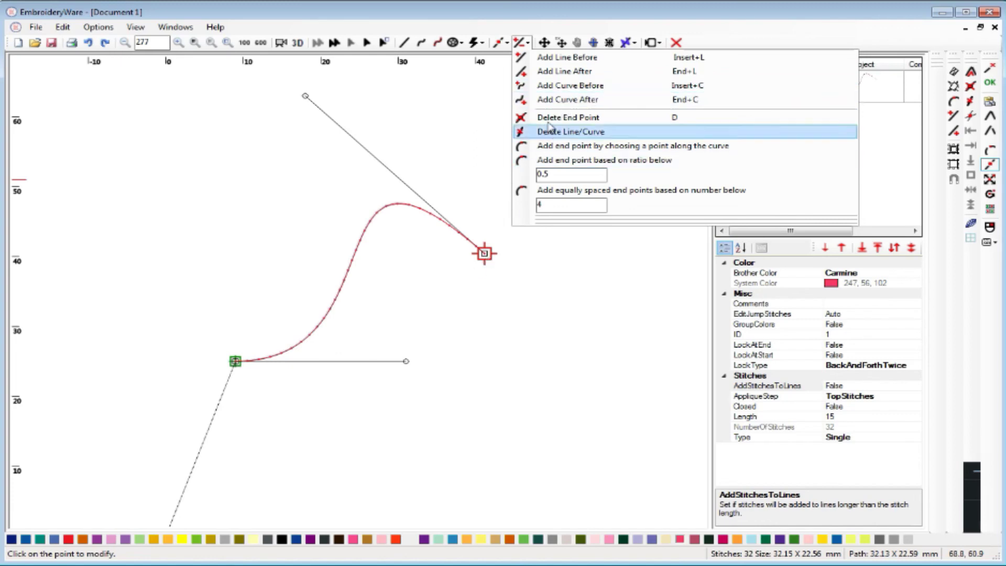
left_click(550, 100)
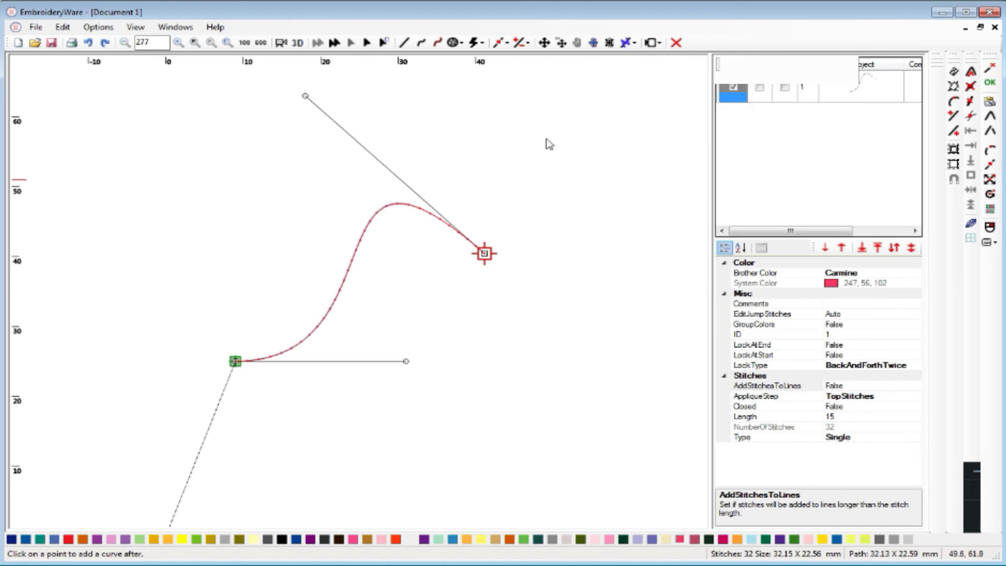
left_click(484, 254)
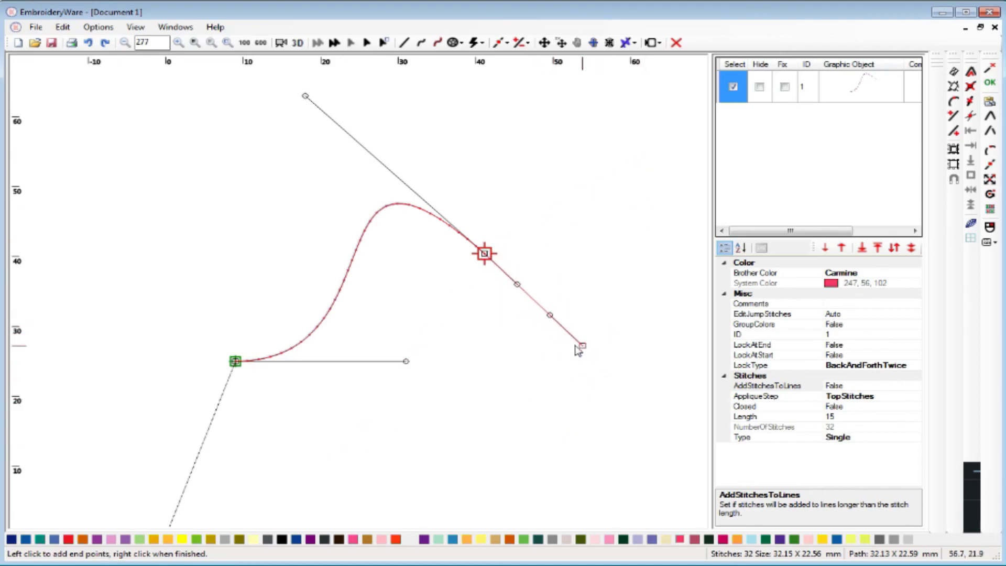
left_click(585, 362)
left_click(480, 483)
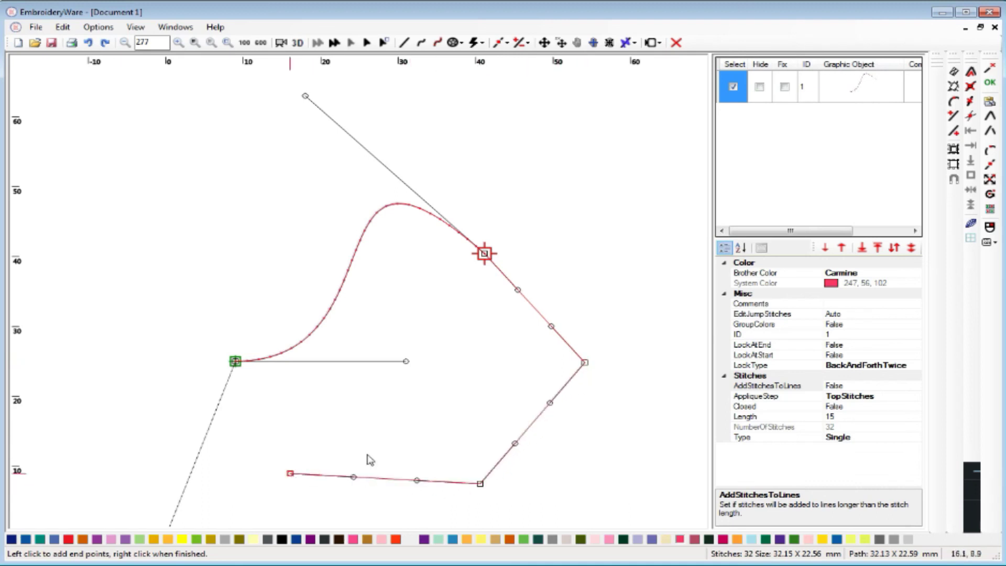
right_click(412, 422)
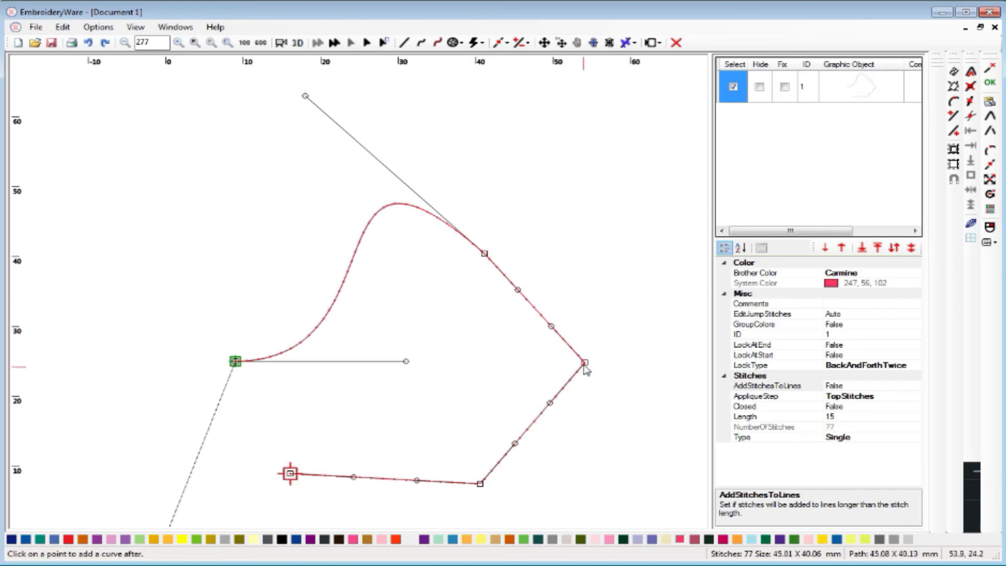
With Edit Points, move the control points around the (54, 25) endpoint to about (56, 35) and (53, 17), and the one after (41, 40) to (48, 35).
left_click(991, 166)
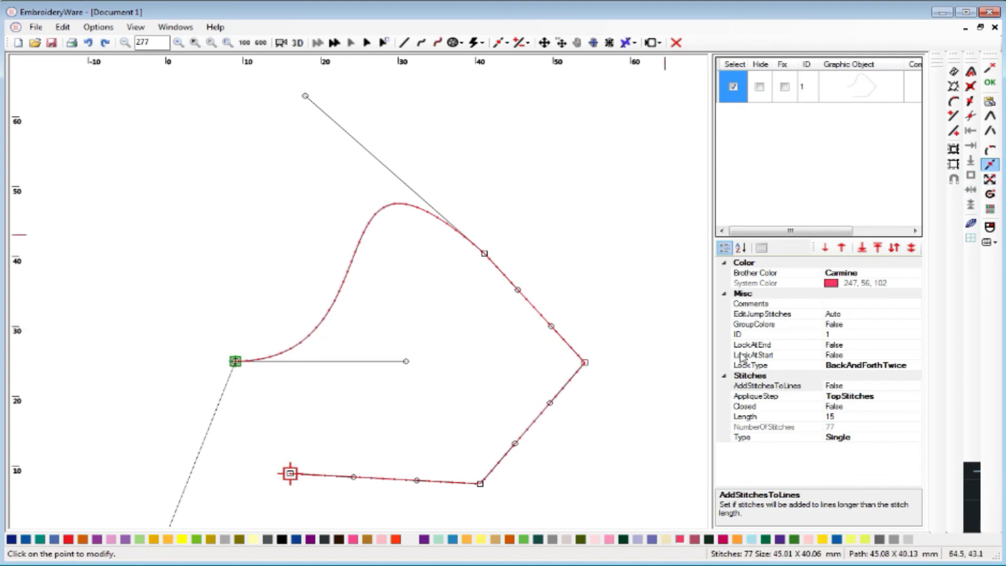
left_click(551, 329)
left_click(597, 289)
left_click(550, 402)
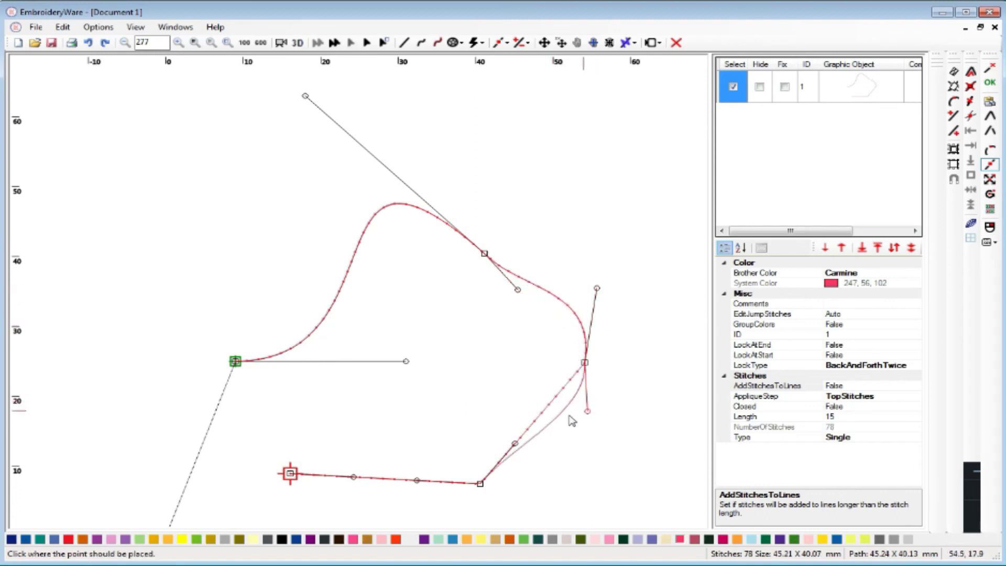
left_click(574, 418)
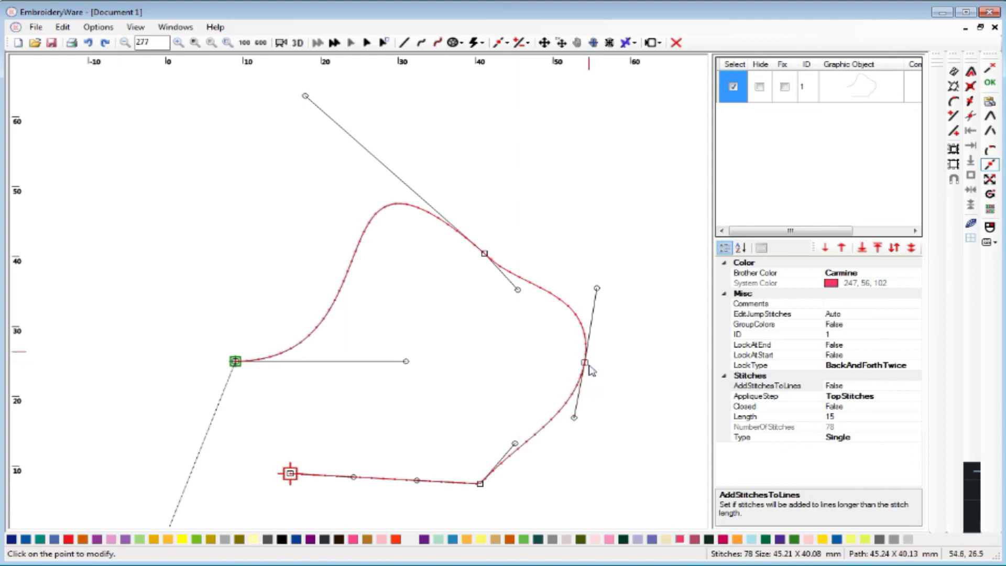
left_click(517, 289)
left_click(536, 292)
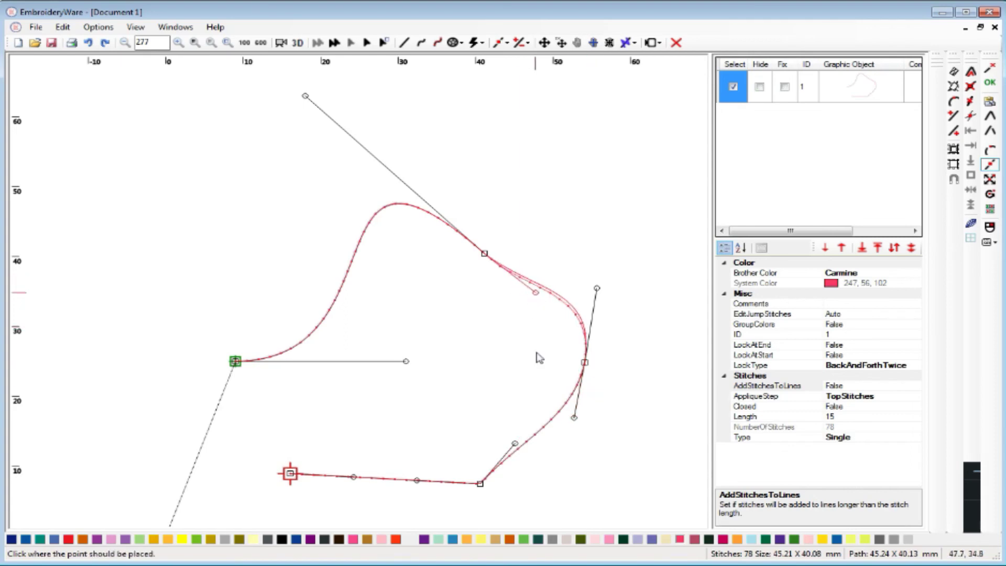
Move the control points beside the (41, 7) endpoint to about (48, 7) and (34, 18), and the endpoint itself to about (42, 12).
left_click(515, 445)
left_click(536, 485)
left_click(417, 481)
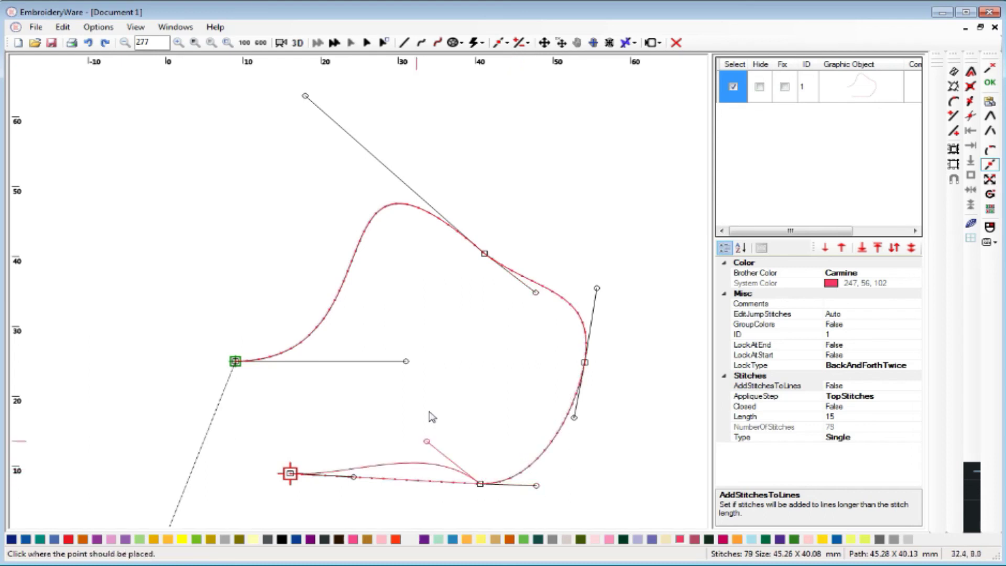
left_click(429, 412)
left_click(481, 482)
left_click(488, 454)
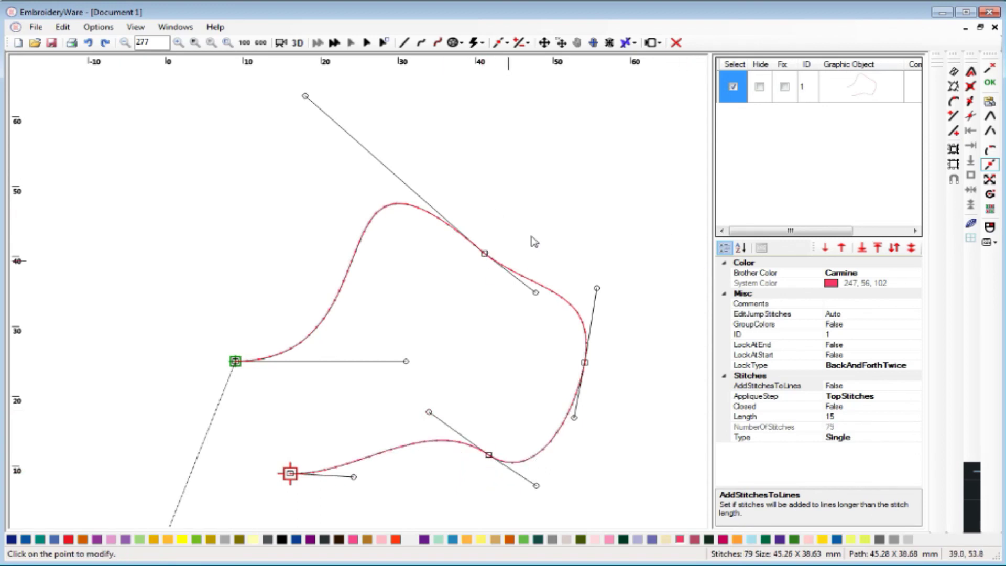
Move the endpoint near (41, 40) to about (34, 34) and add a tangent to it.
left_click(485, 253)
left_click(429, 296)
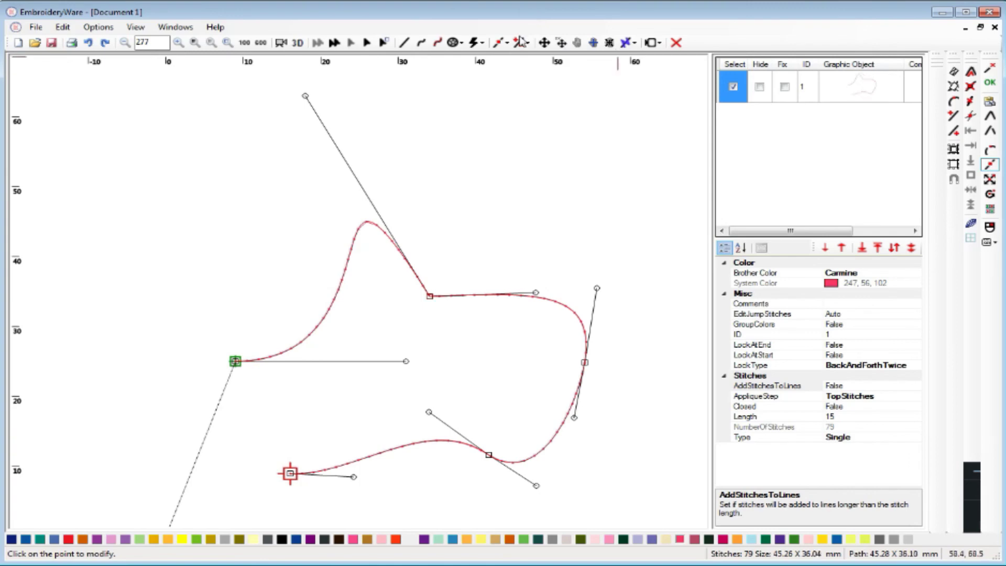
left_click(507, 43)
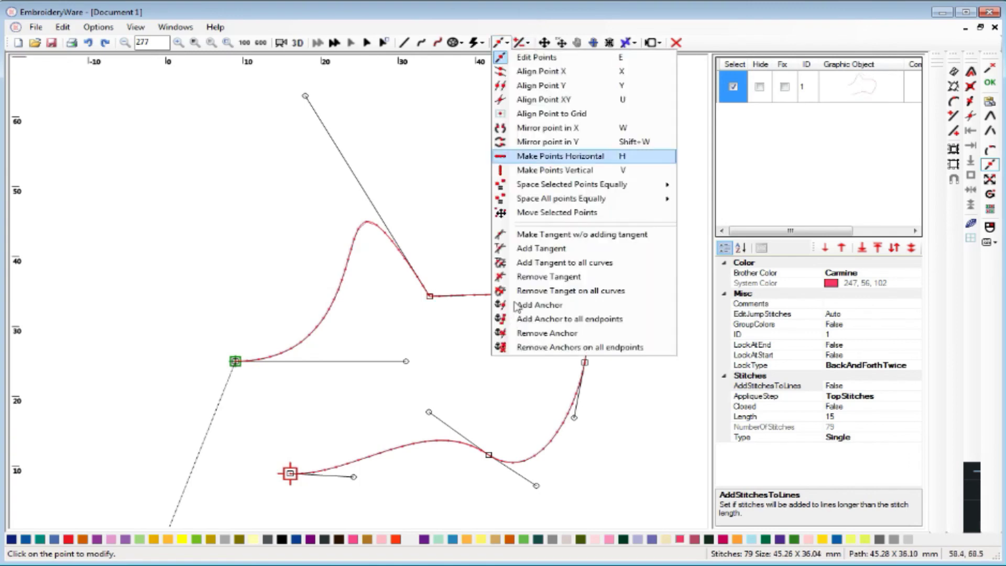
left_click(506, 253)
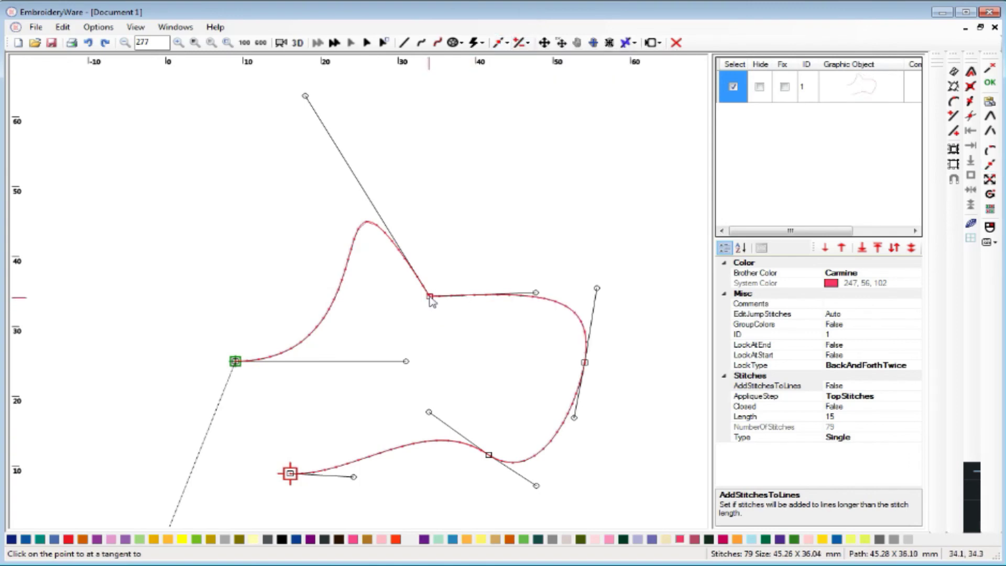
left_click(429, 297)
With Edit Points, move the tangent endpoint to about (41, 41) and its control point on the outgoing curve to about (51, 41).
left_click(995, 167)
left_click(517, 334)
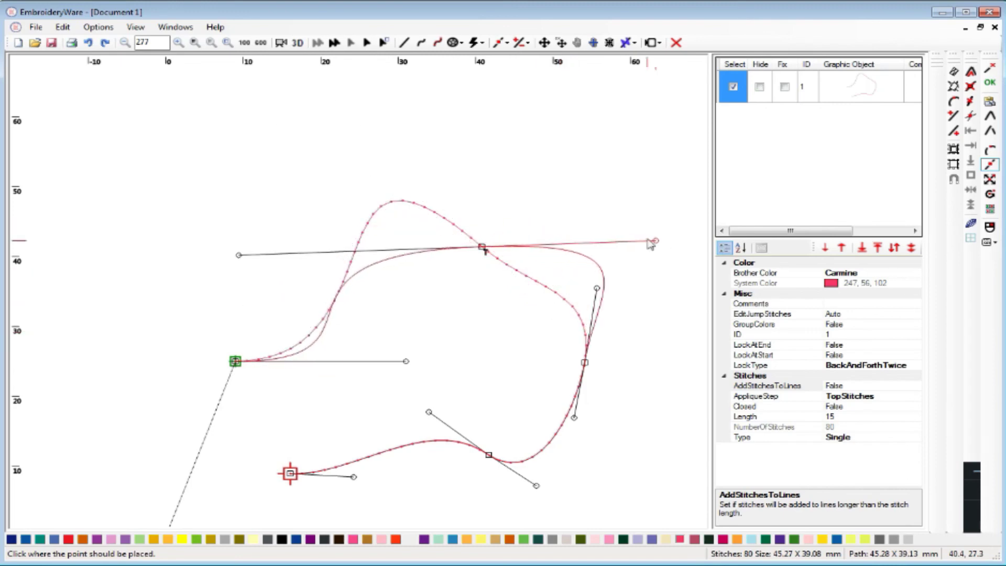
left_click(559, 249)
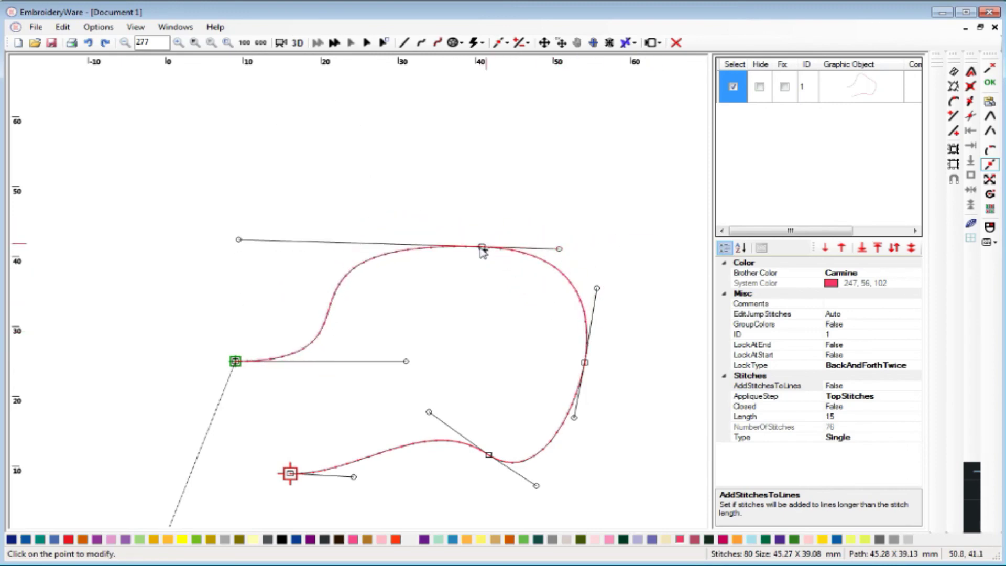
Move the tangent endpoint to about (33, 56), and then to about (38, 45).
left_click(482, 247)
left_click(421, 146)
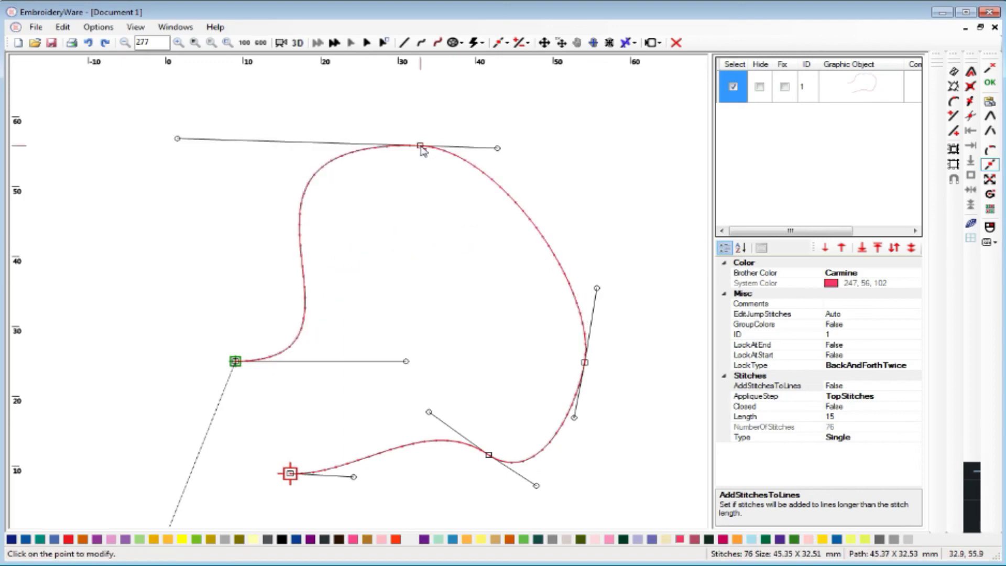
left_click(421, 147)
left_click(459, 220)
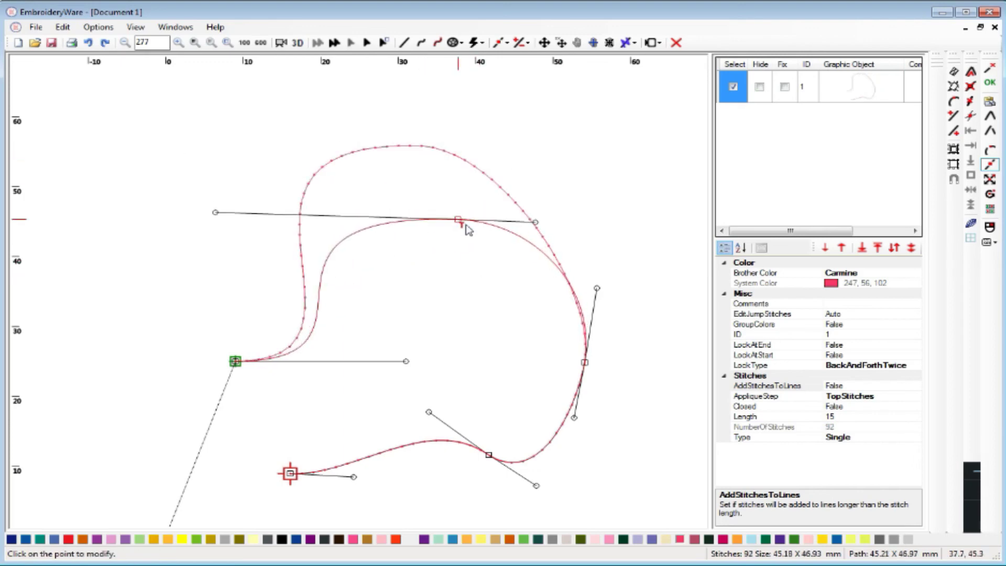
Start removing the tangent from the endpoint near (38, 45).
left_click(506, 43)
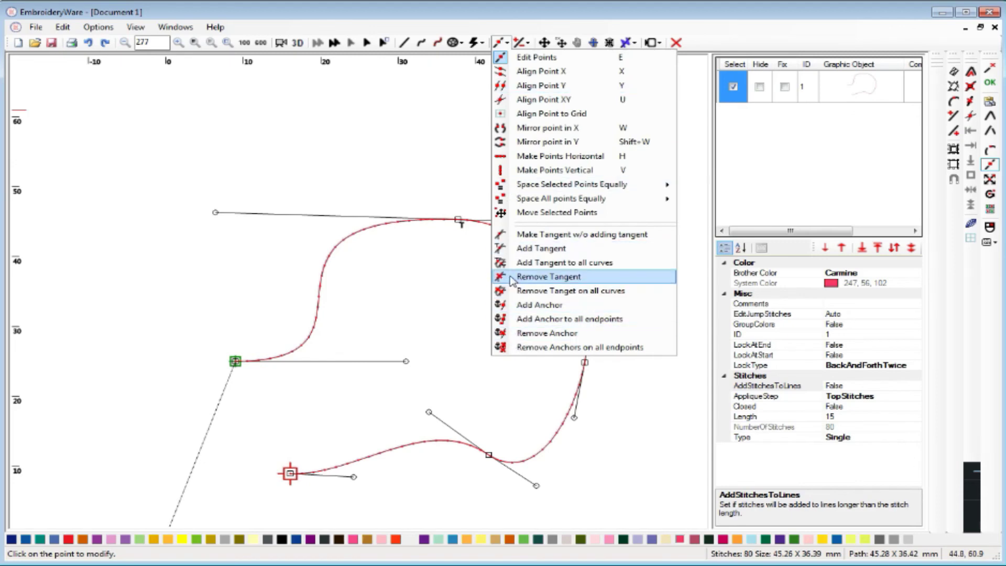
left_click(512, 278)
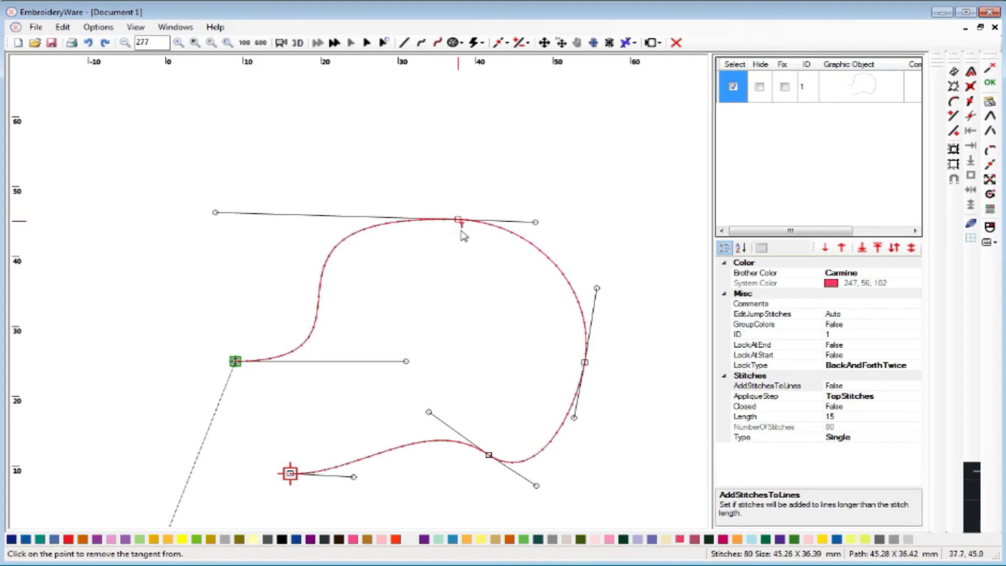